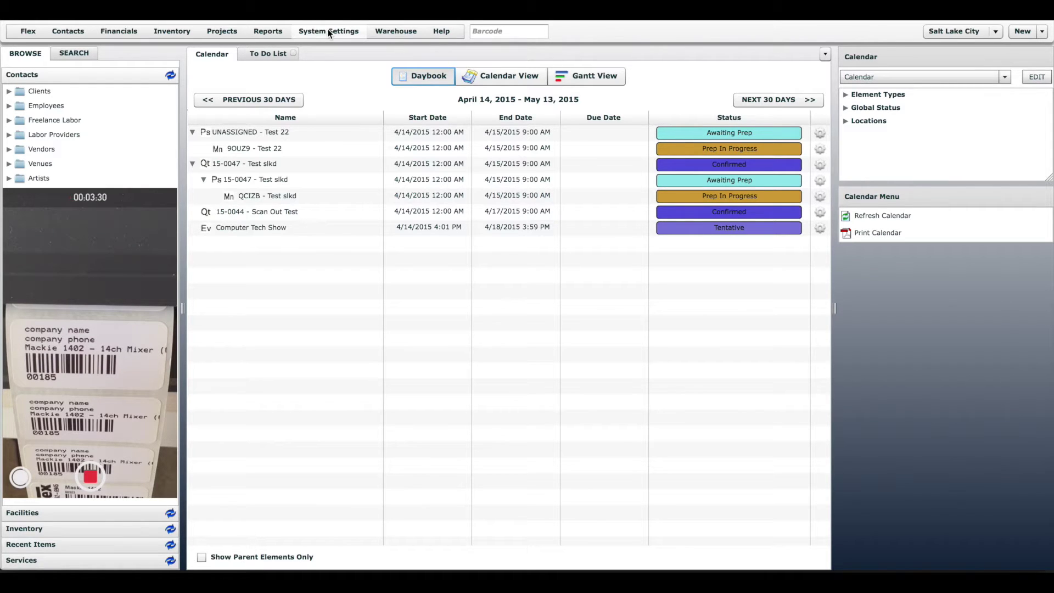
# Open the 2x1 raw printer template and examine its template text, including the company name and company phone lines
pyautogui.click(327, 29)
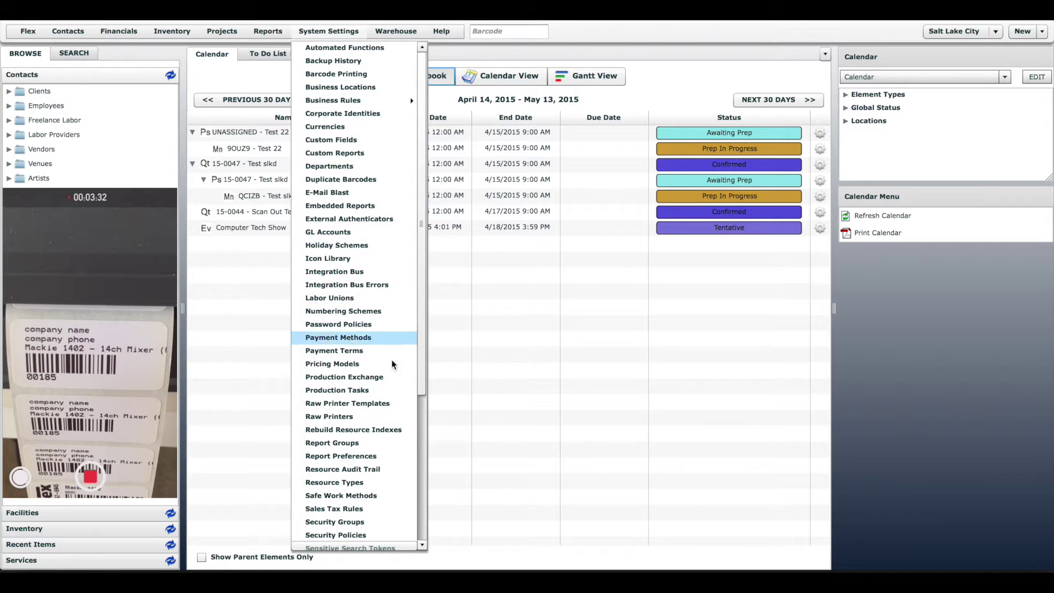
pyautogui.moveTo(421, 372); pyautogui.dragTo(419, 399)
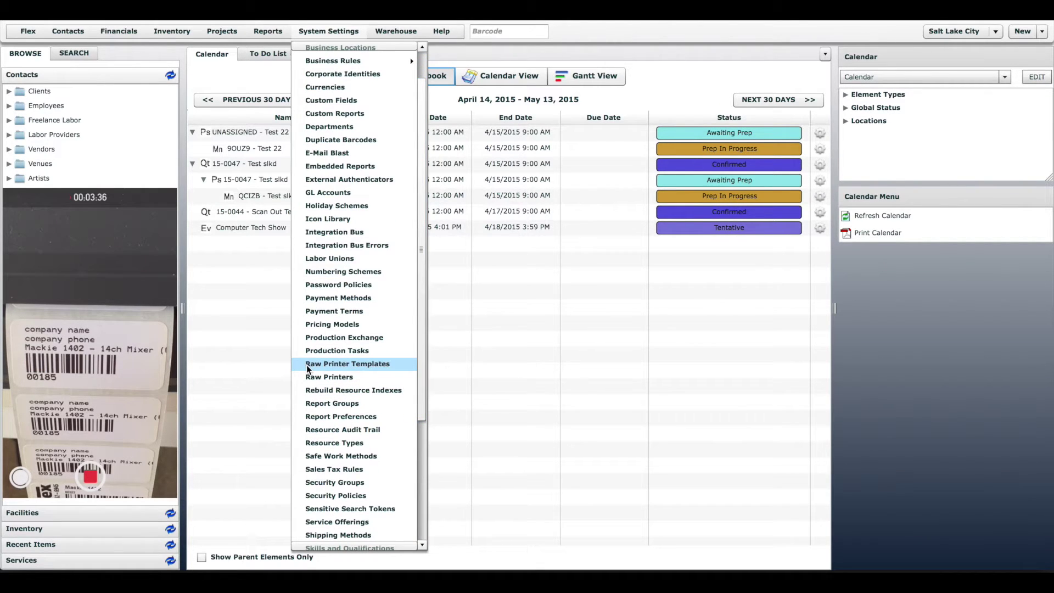
pyautogui.click(363, 364)
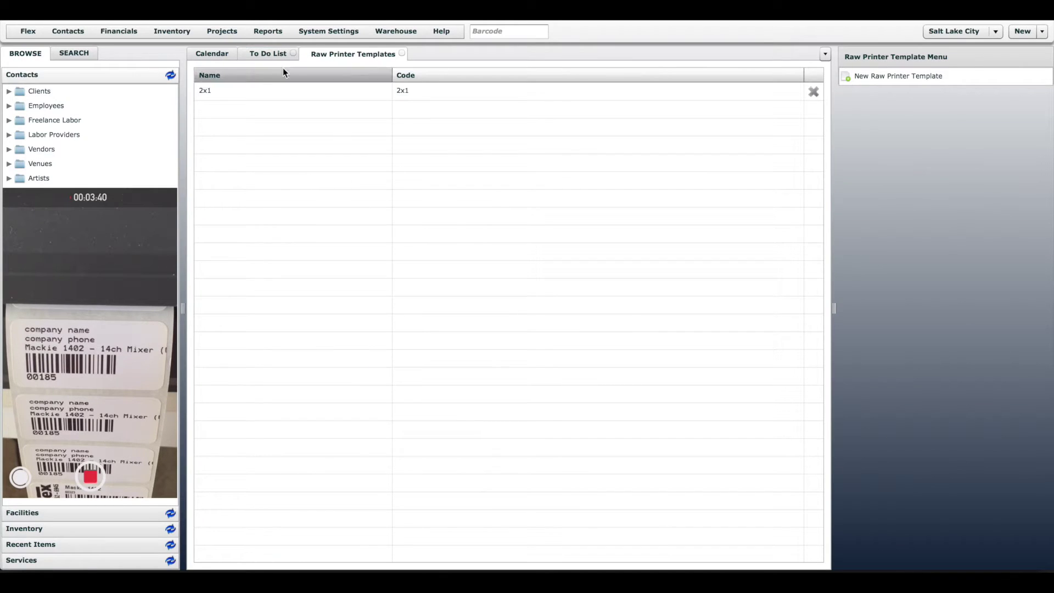
pyautogui.doubleClick(223, 94)
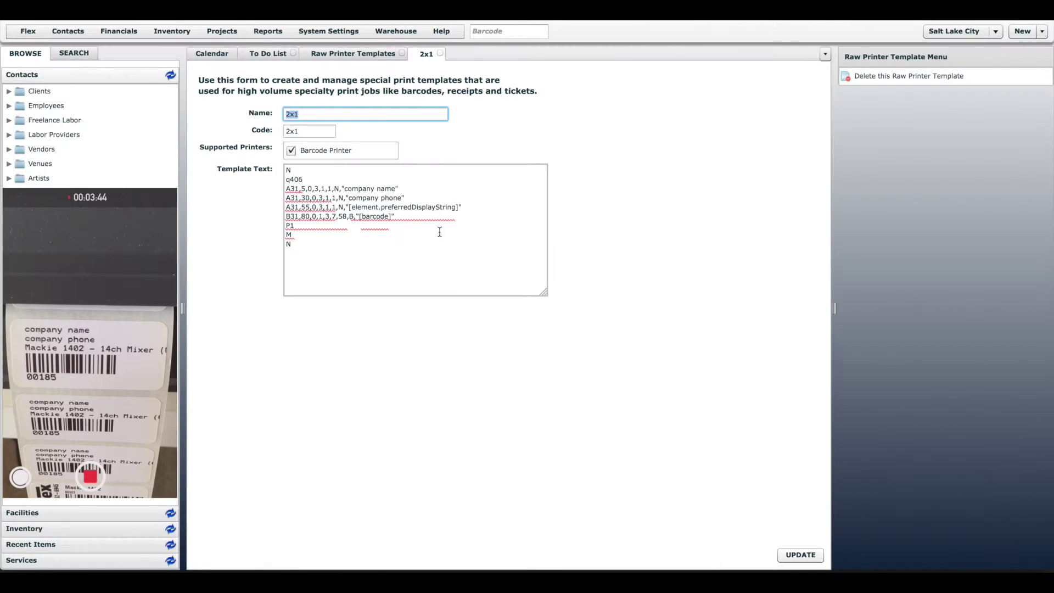
pyautogui.click(429, 237)
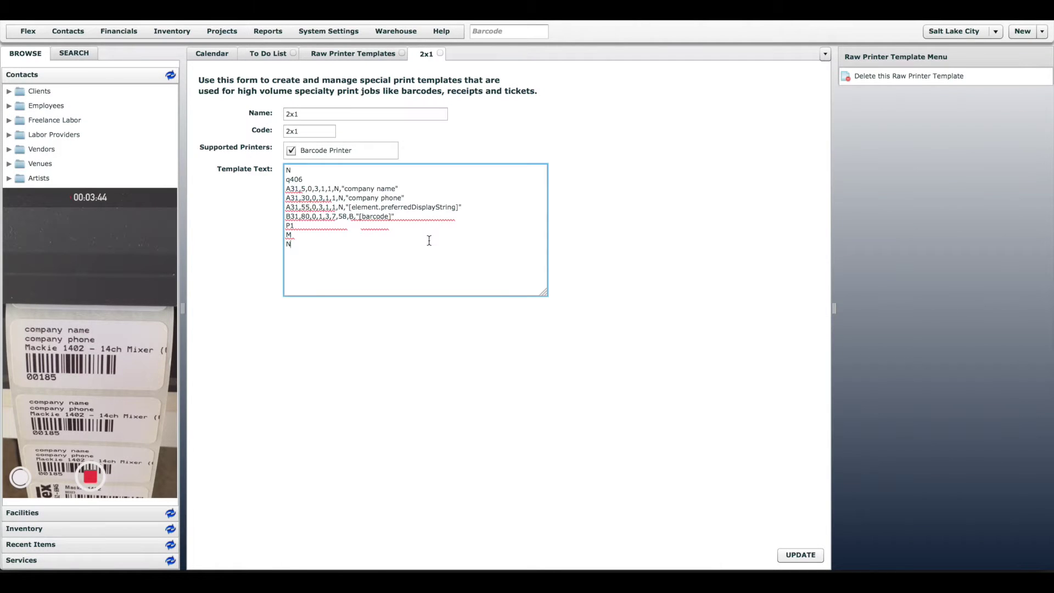
pyautogui.click(388, 256)
pyautogui.moveTo(342, 188); pyautogui.dragTo(394, 190)
pyautogui.click(401, 188)
pyautogui.click(407, 198)
pyautogui.click(449, 260)
# Print one barcode for the recently viewed Mackie 1402 - 14ch Mixer serial item with the 2x1 template on the Barcode Printer
pyautogui.click(95, 544)
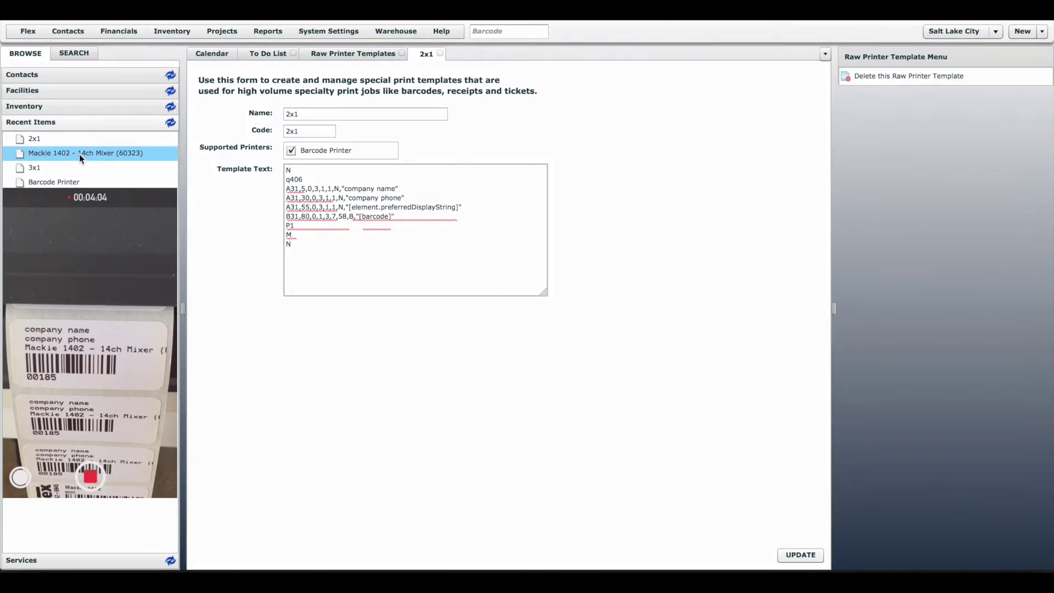
pyautogui.click(79, 154)
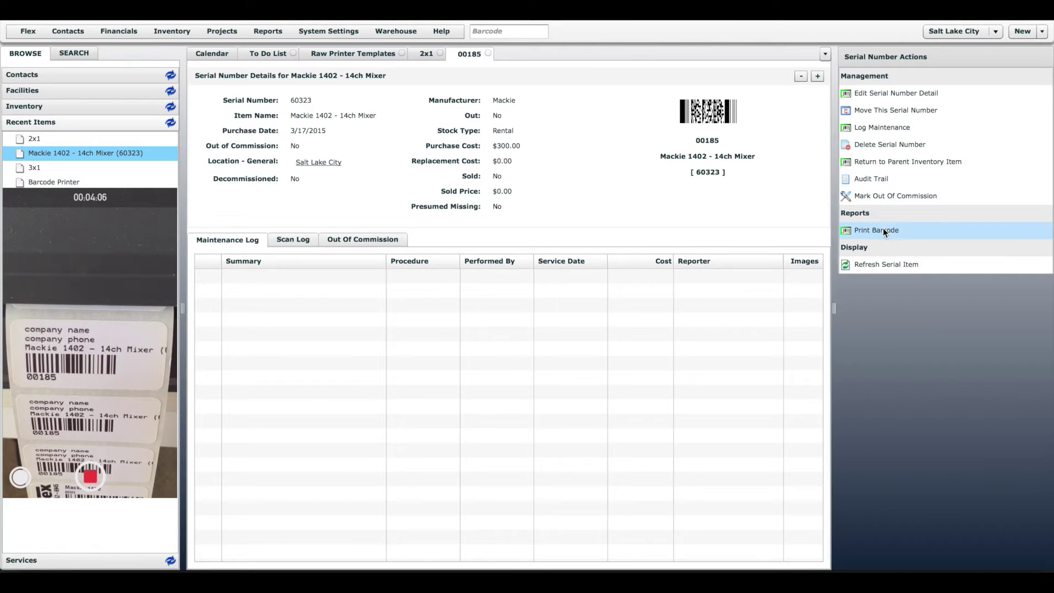
pyautogui.click(883, 230)
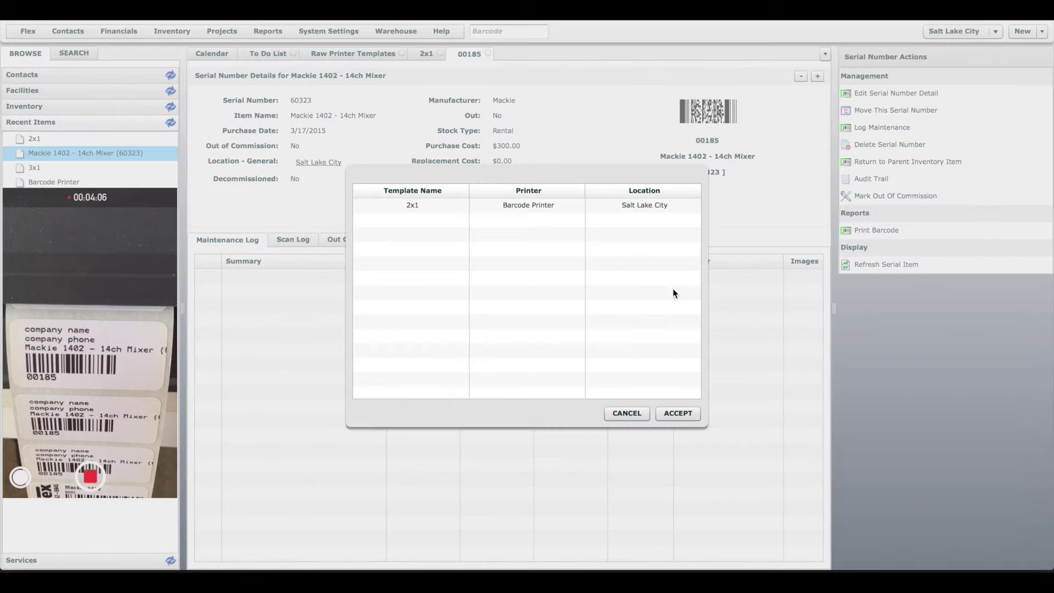
pyautogui.doubleClick(426, 205)
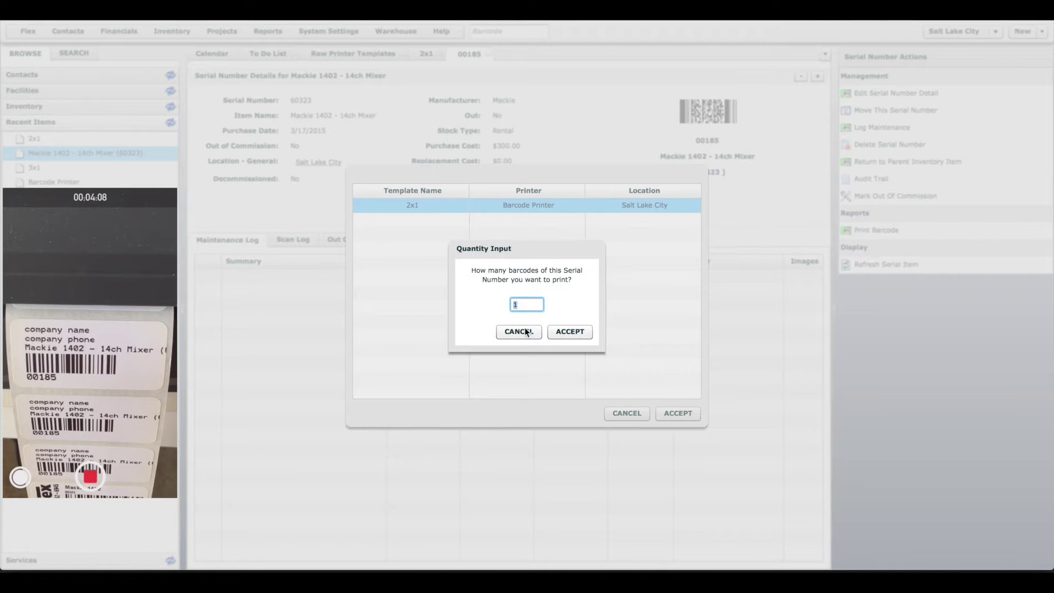
pyautogui.click(570, 332)
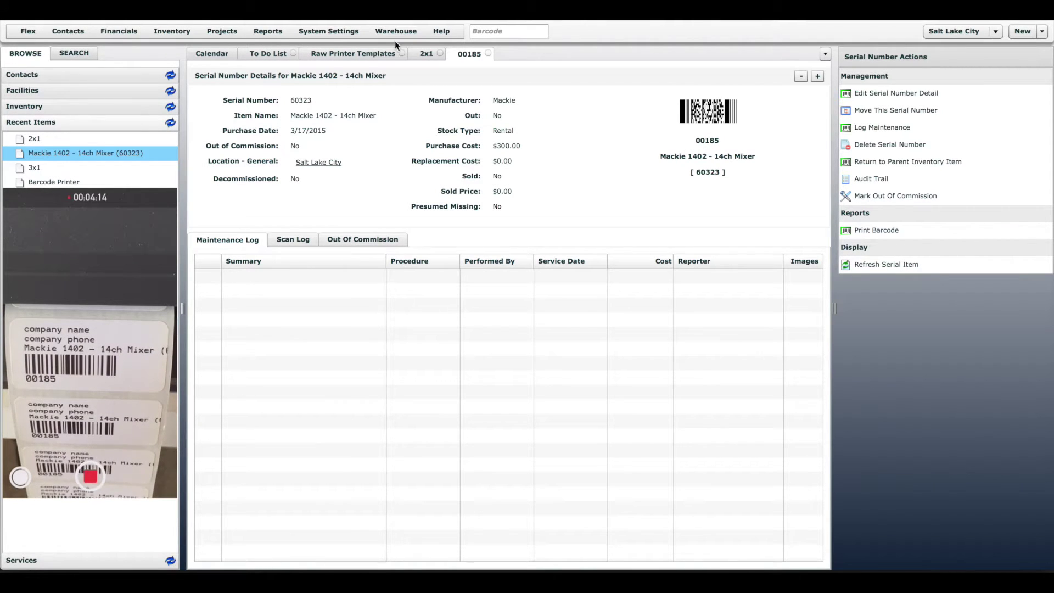
# Return to the 2x1 template and examine the [element.preferredDisplayString] line in its template text
pyautogui.click(425, 52)
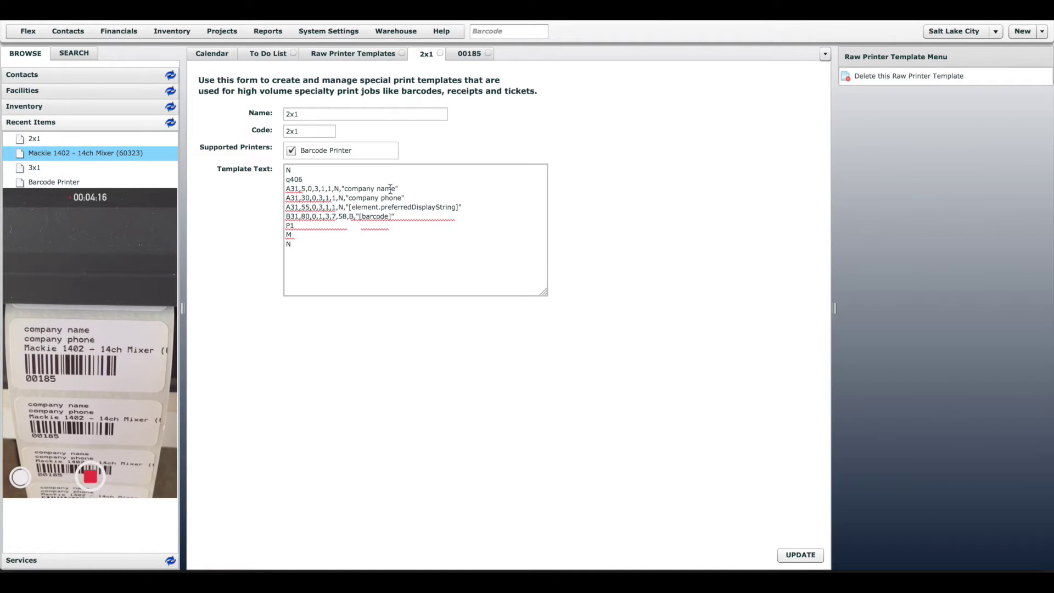
pyautogui.moveTo(348, 199); pyautogui.dragTo(467, 207)
pyautogui.click(403, 198)
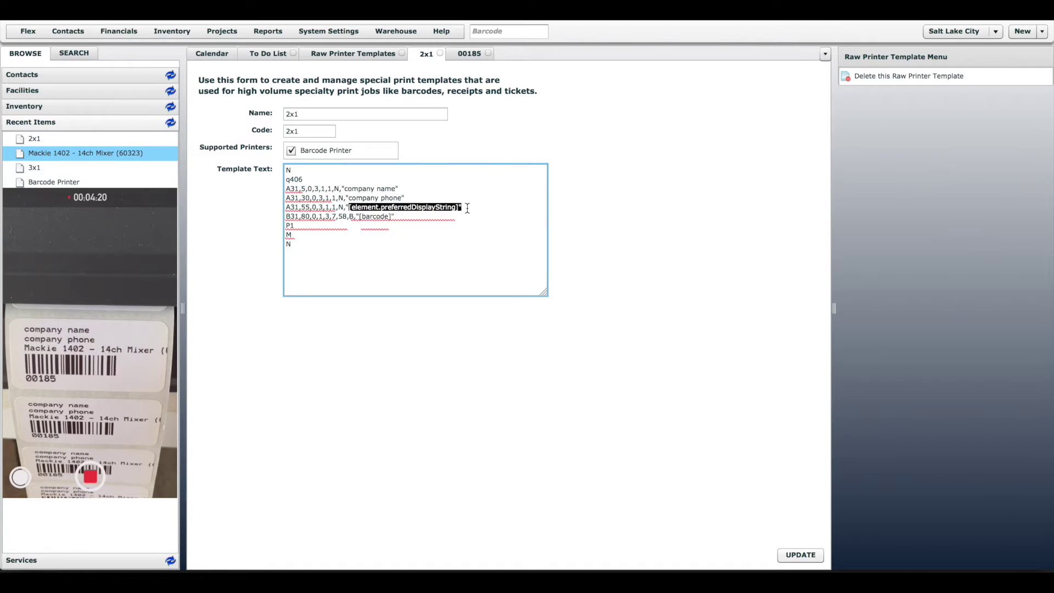
pyautogui.click(467, 208)
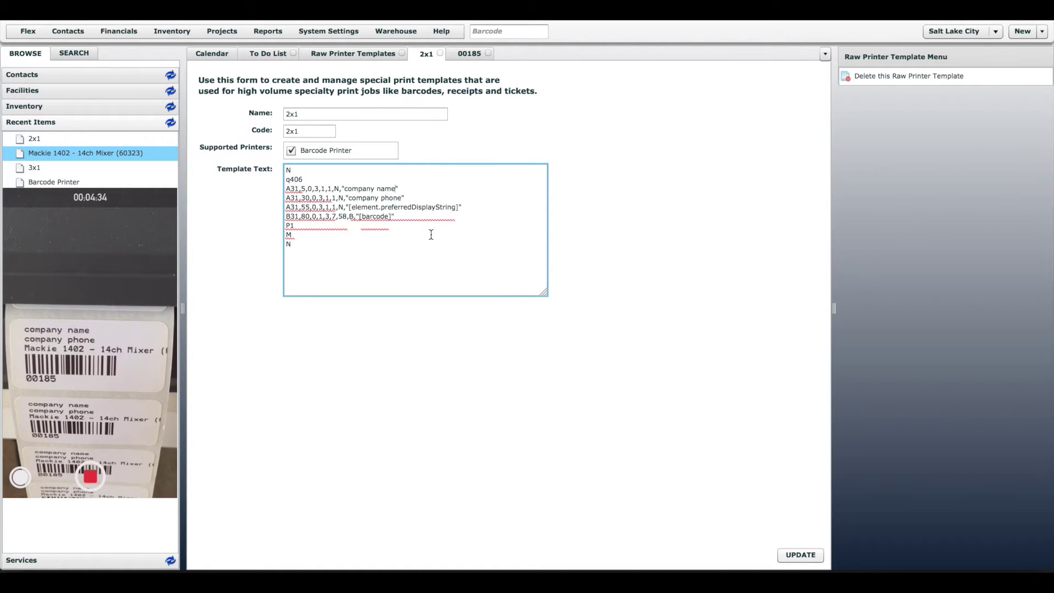
# Start a new raw printer template with name 4x1 and code 4x1, and enable Barcode Printer as a supported printer
pyautogui.click(358, 57)
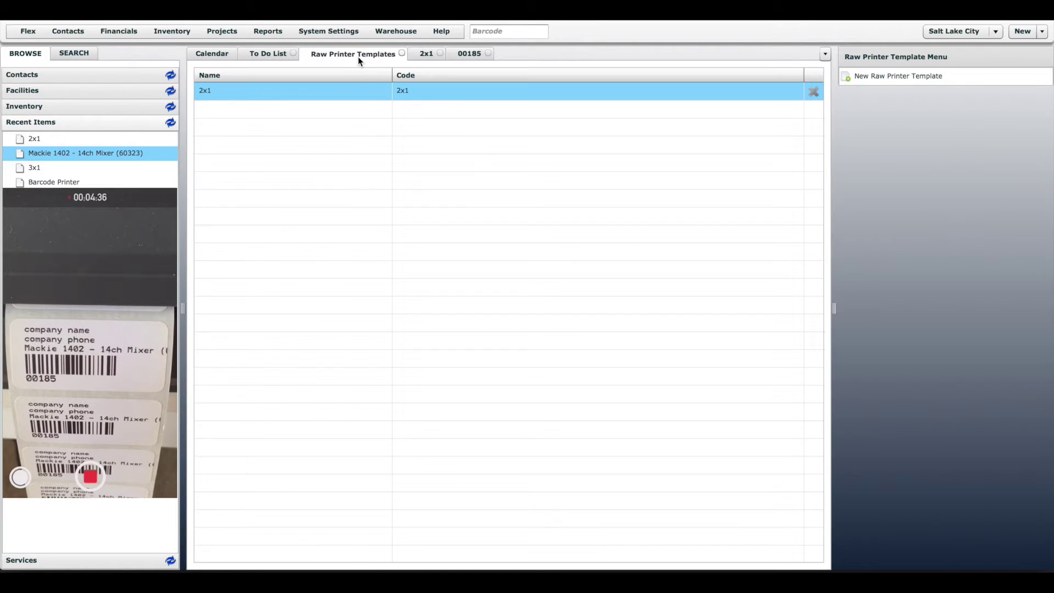
pyautogui.click(891, 80)
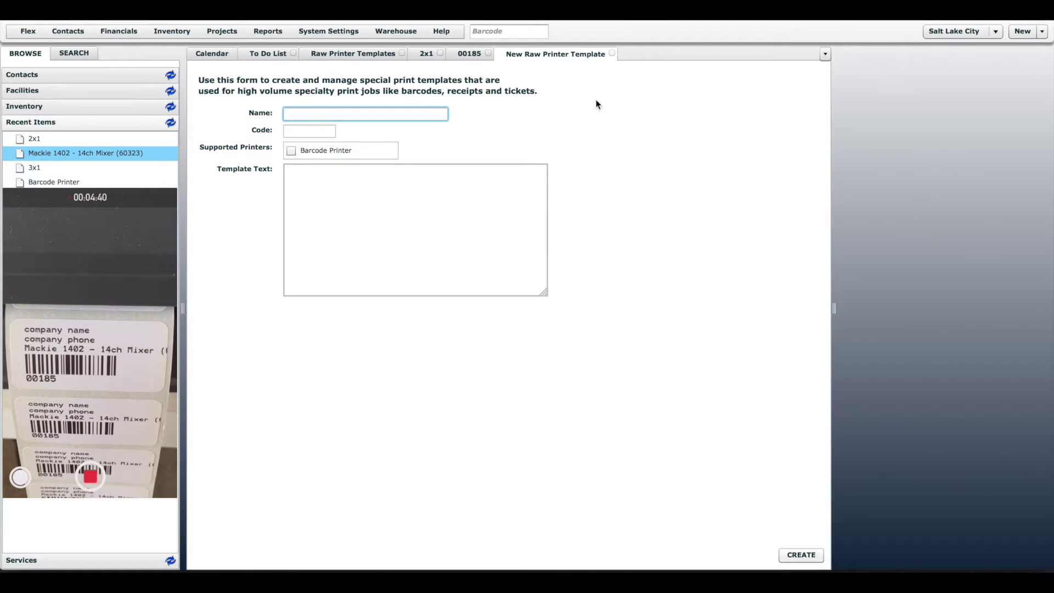
pyautogui.click(412, 115)
pyautogui.click(381, 111)
pyautogui.write('3')
pyautogui.write('x1')
pyautogui.click(301, 131)
pyautogui.write('4')
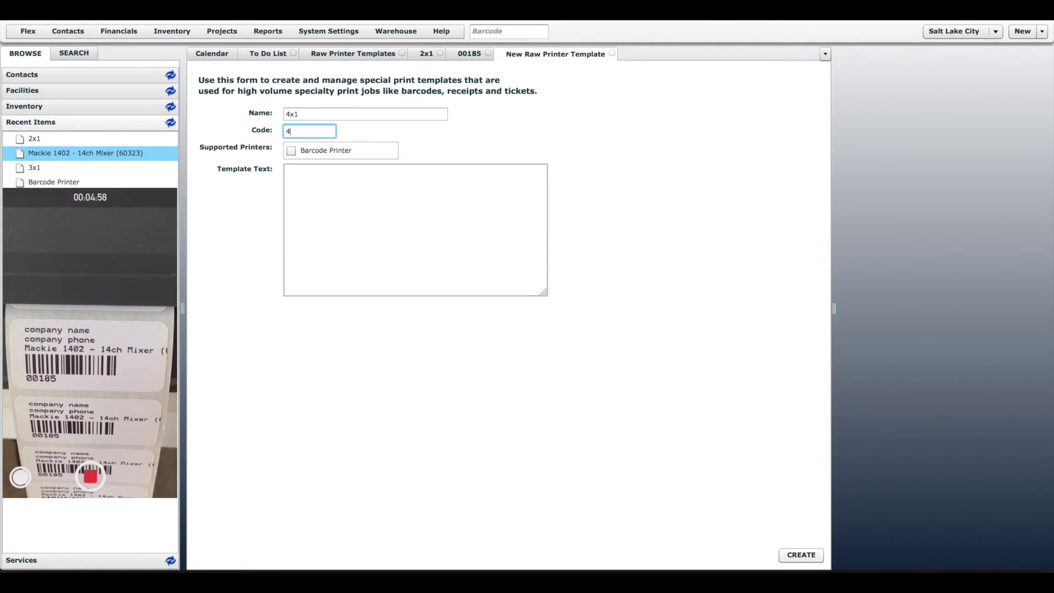
pyautogui.write('x1')
pyautogui.click(310, 152)
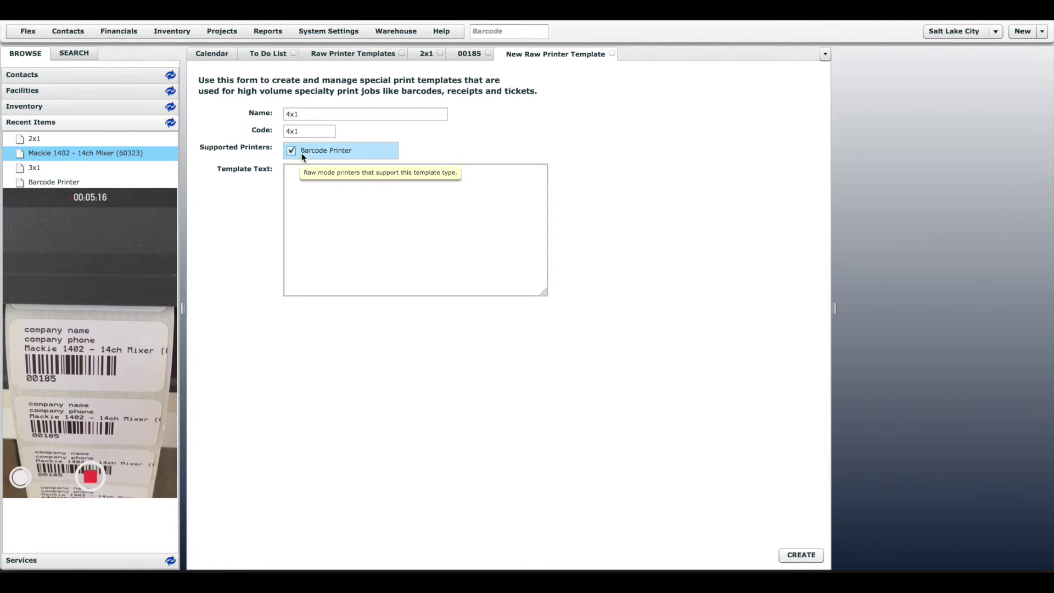
# Copy the entire template text of the 2x1 template into the new 4x1 template's Template Text
pyautogui.click(295, 183)
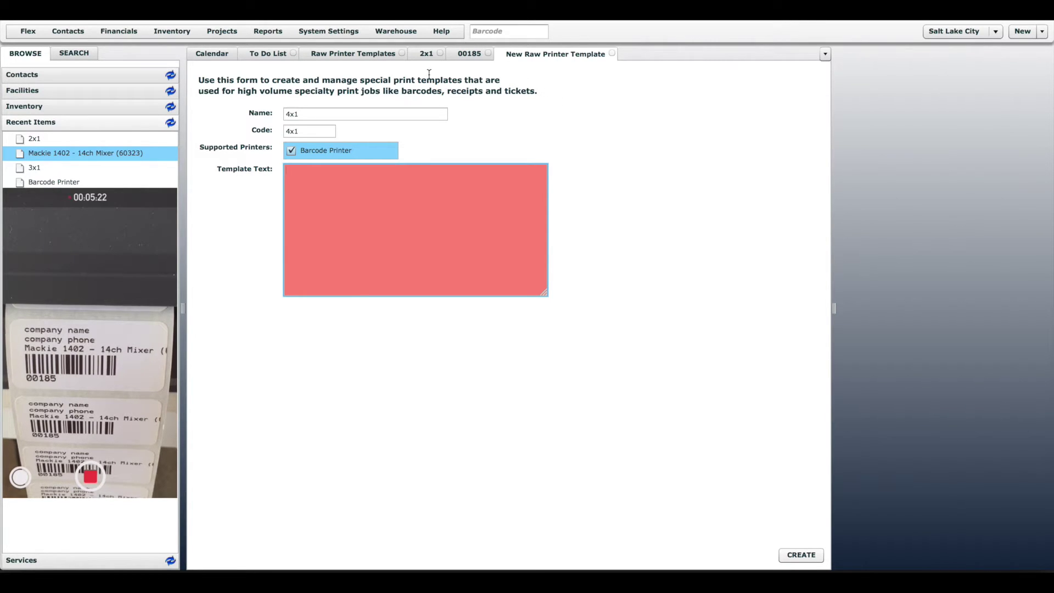
pyautogui.click(425, 53)
pyautogui.moveTo(346, 252); pyautogui.dragTo(273, 160)
pyautogui.press('super+c')
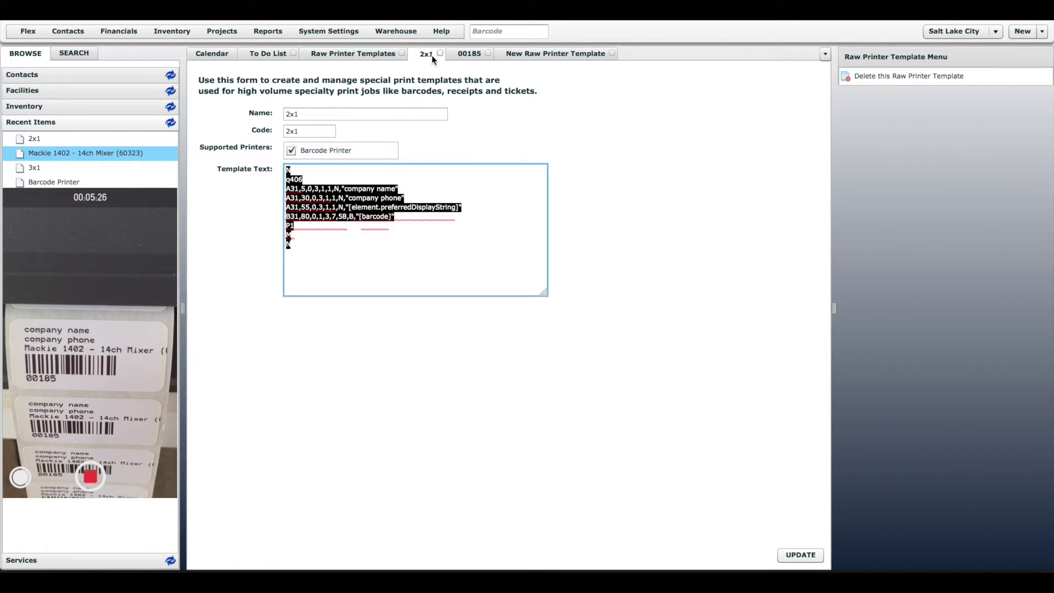
pyautogui.click(328, 271)
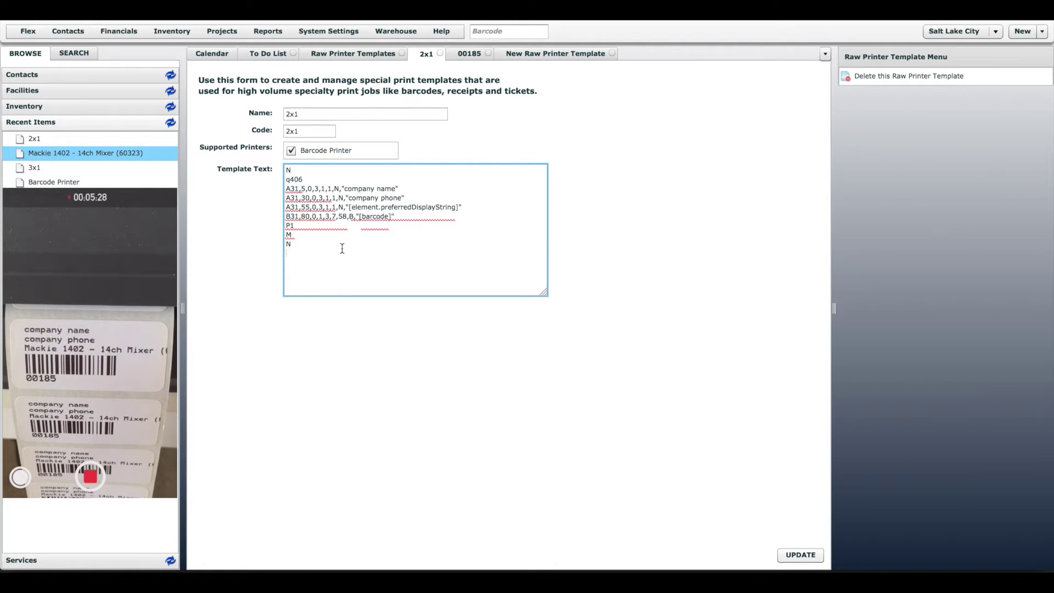
pyautogui.click(546, 55)
pyautogui.click(393, 217)
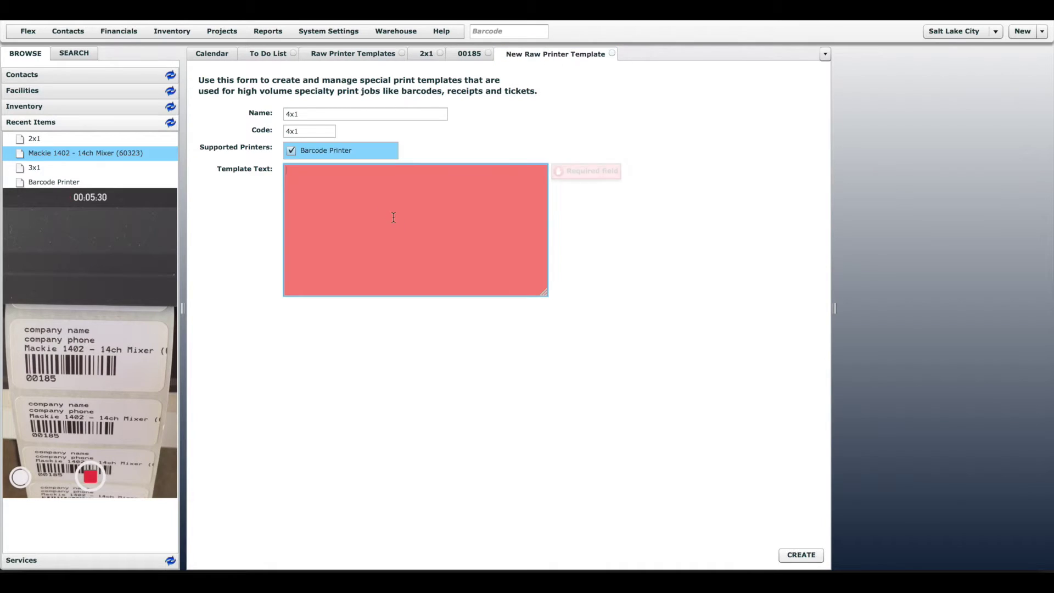
pyautogui.press('super+v')
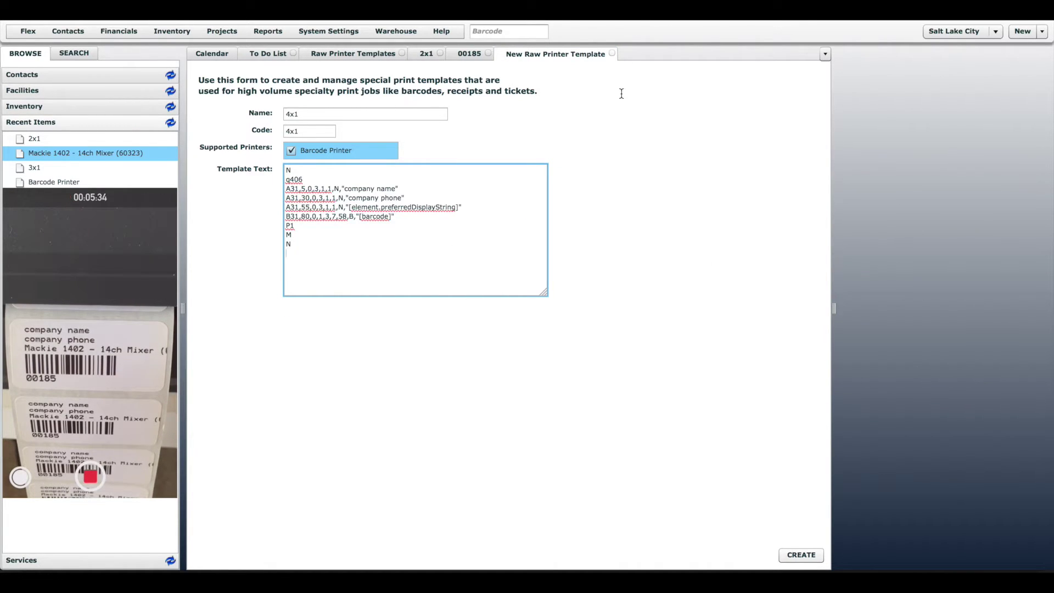
# Switch to the Flex Rental Solutions Forum and open the Zebra Barcode Template Programming Language Documentation (EPL/EPL2) topic under Warehouse / Scanning / Barcode Printing
pyautogui.hotkey('ctrl', 'Right')
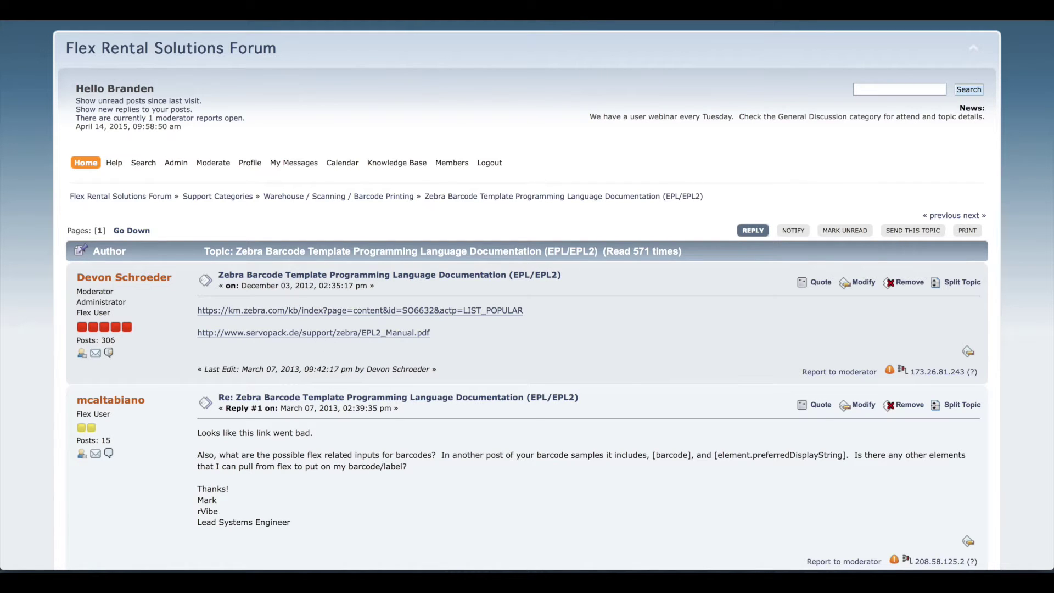
pyautogui.click(79, 163)
pyautogui.scroll(-3, 288, 347)
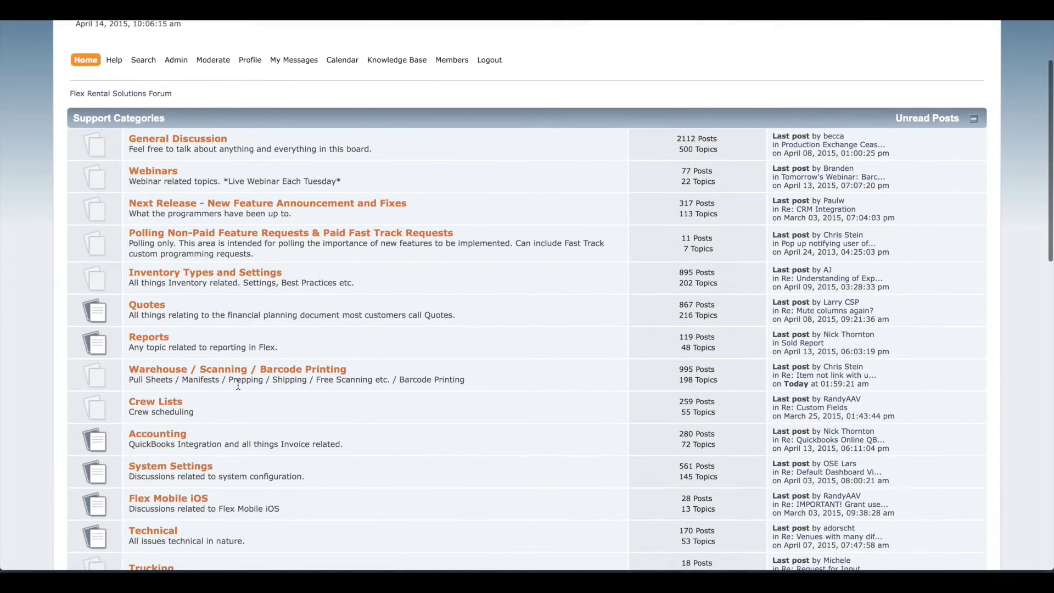
pyautogui.click(281, 369)
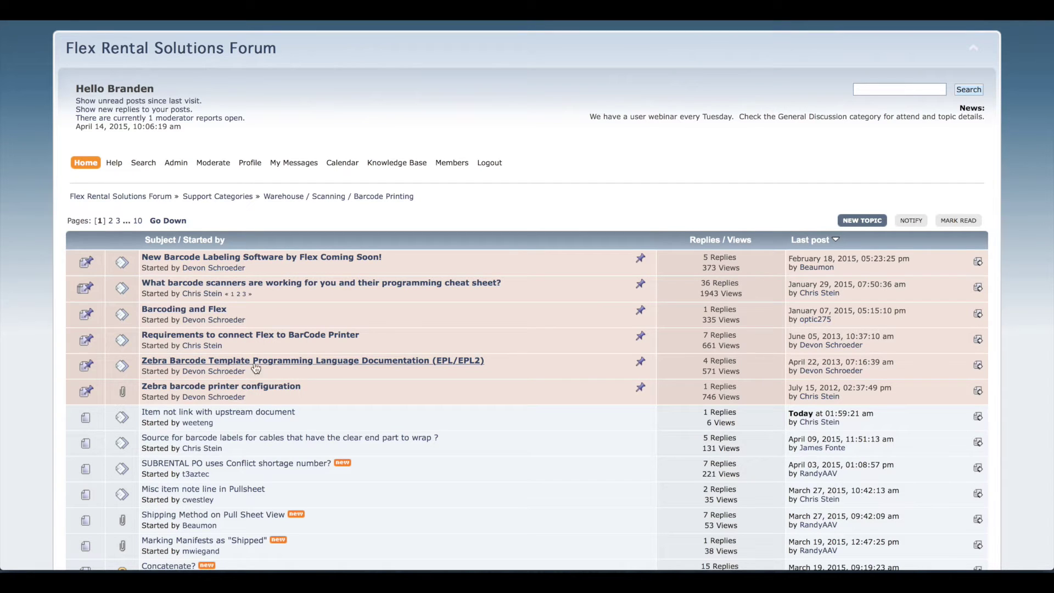
pyautogui.click(327, 360)
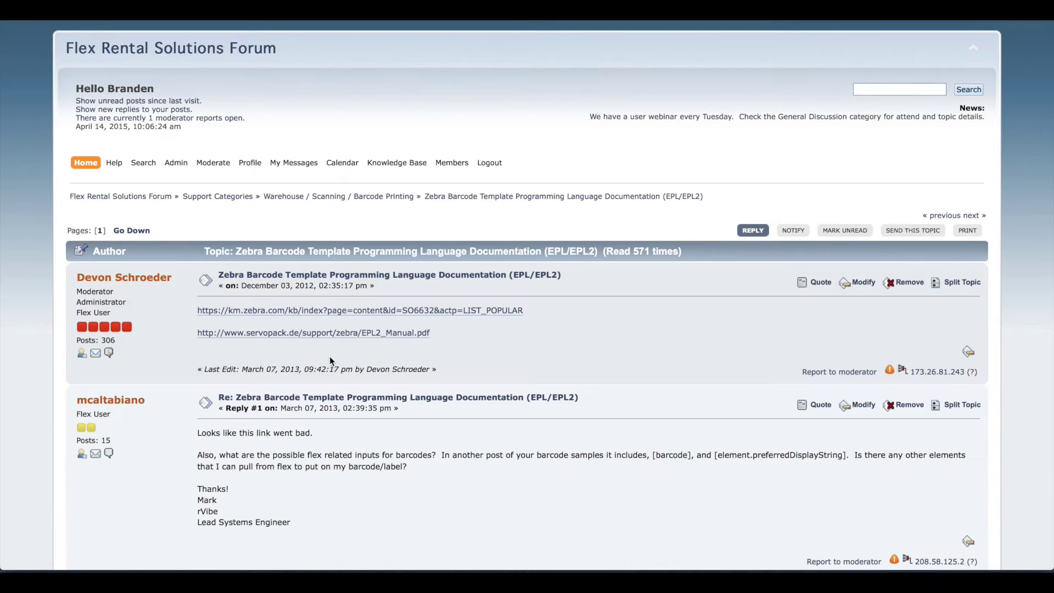
# Examine the topic's documentation links and the list of element fields usable in barcode templates
pyautogui.scroll(-7, 332, 327)
pyautogui.scroll(6, 331, 327)
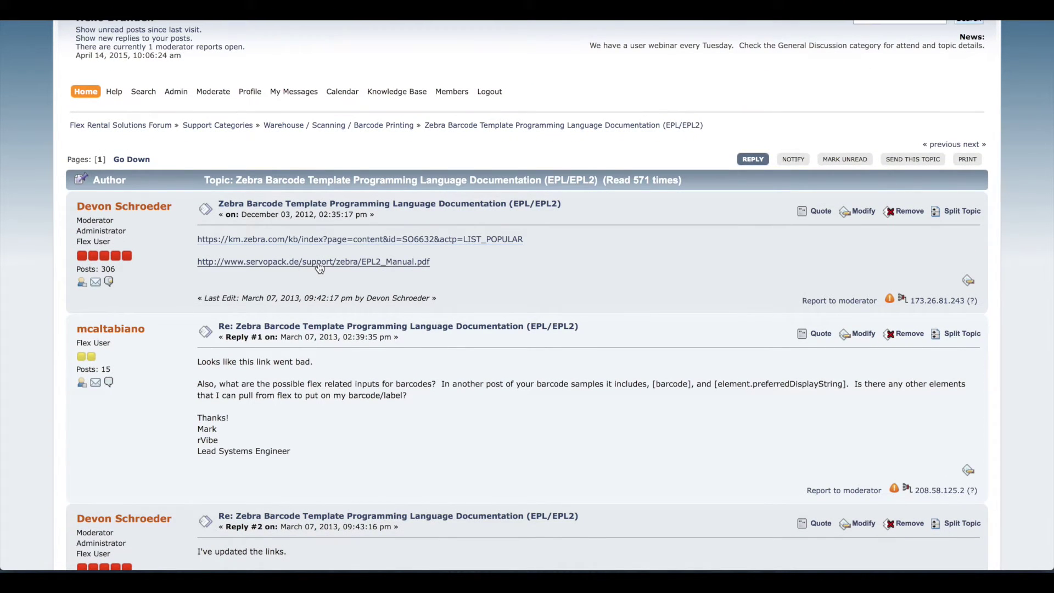
pyautogui.scroll(-5, 320, 268)
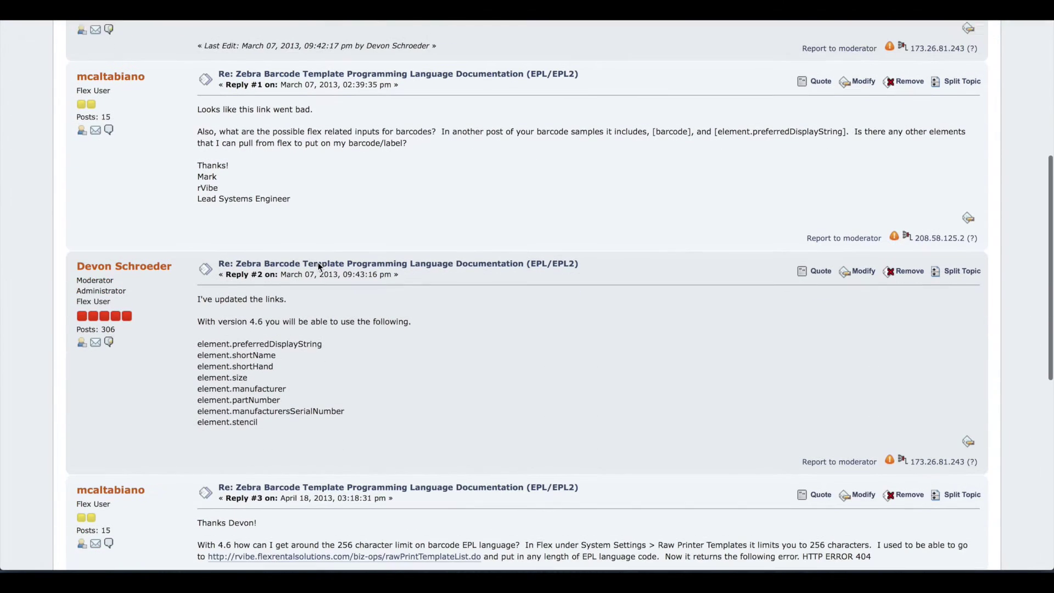
pyautogui.moveTo(276, 407); pyautogui.dragTo(181, 317)
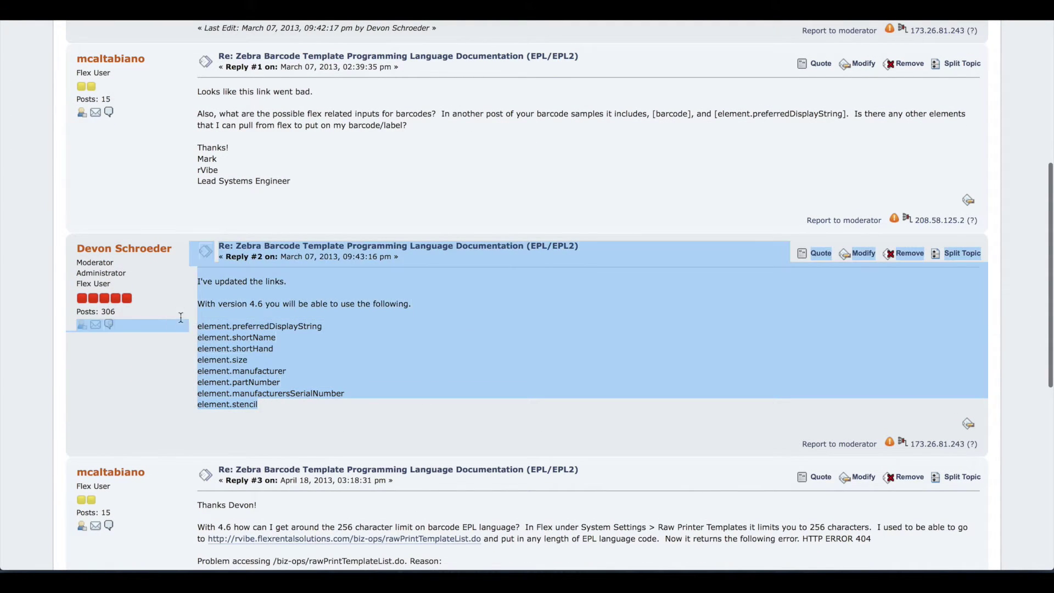
pyautogui.click(230, 359)
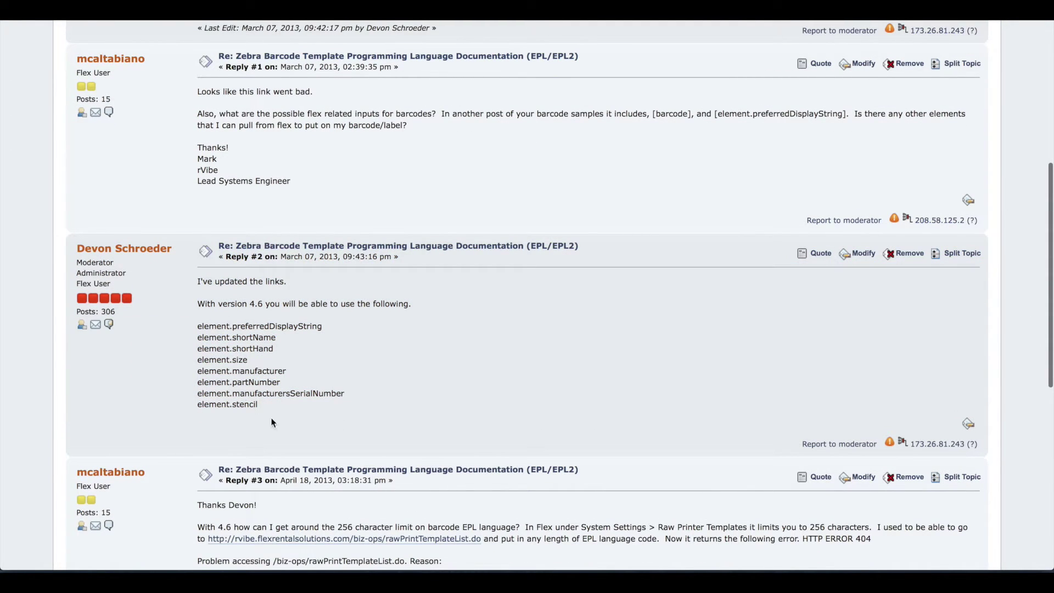
pyautogui.scroll(6, 287, 410)
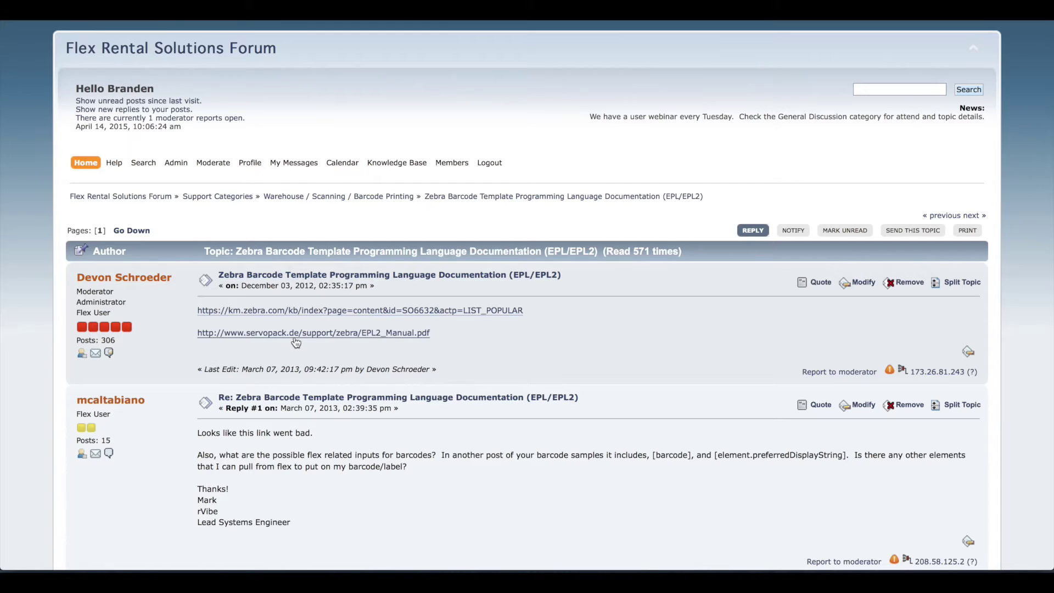
# Open the EPL2_Manual.pdf linked in the topic's first post and browse to its EPL Commands pages
pyautogui.click(301, 335)
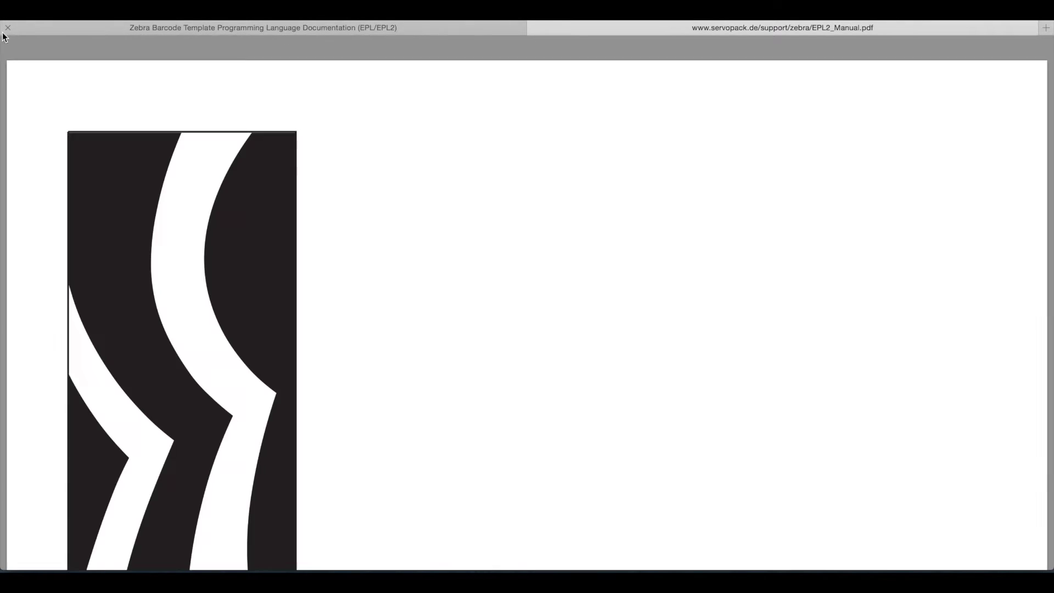
pyautogui.click(9, 29)
pyautogui.scroll(-15, 329, 164)
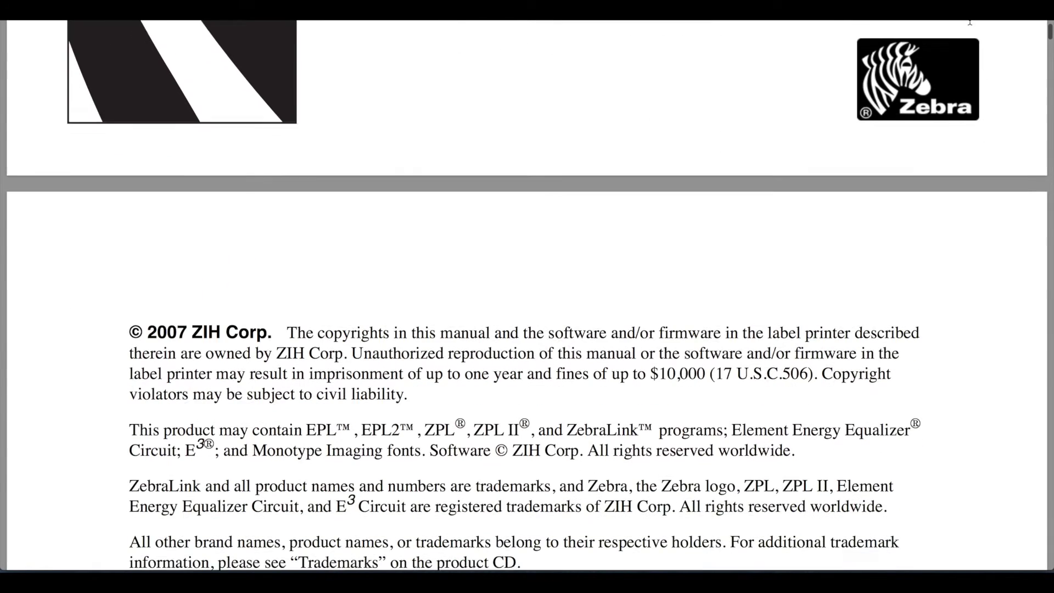
pyautogui.scroll(-5, 1043, 35)
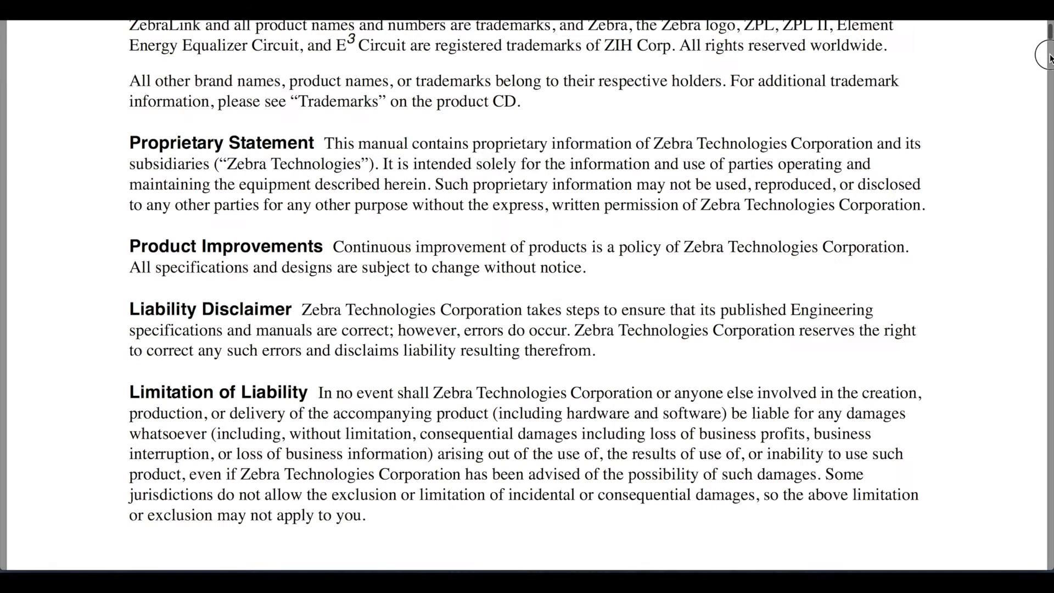
pyautogui.click(1047, 122)
pyautogui.click(1048, 127)
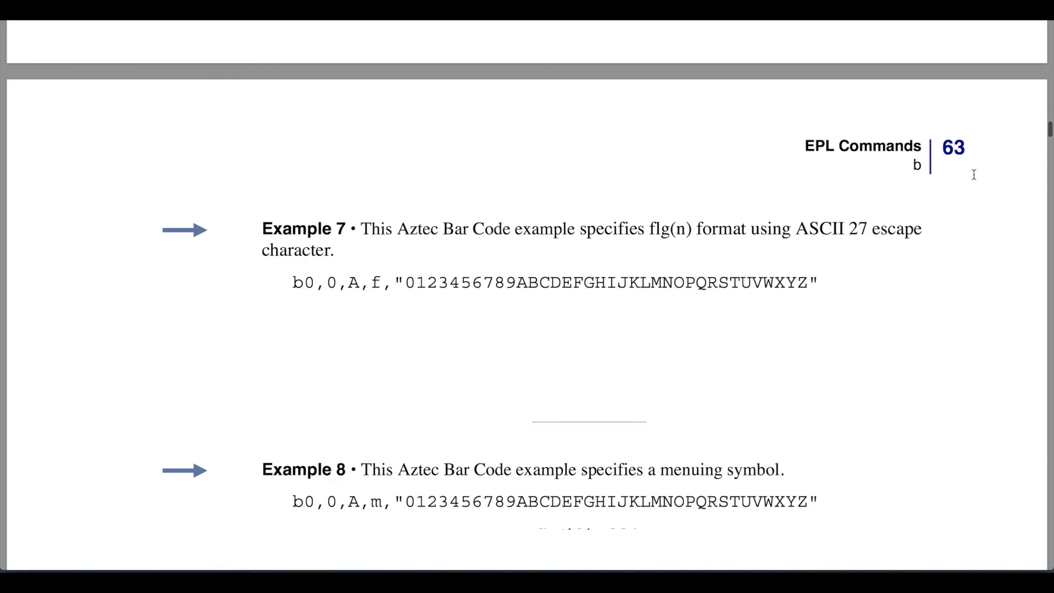
# Find the manual's Command Description Memory Page table and open the A (ASCII Text) command on page 41
pyautogui.scroll(20, 975, 170)
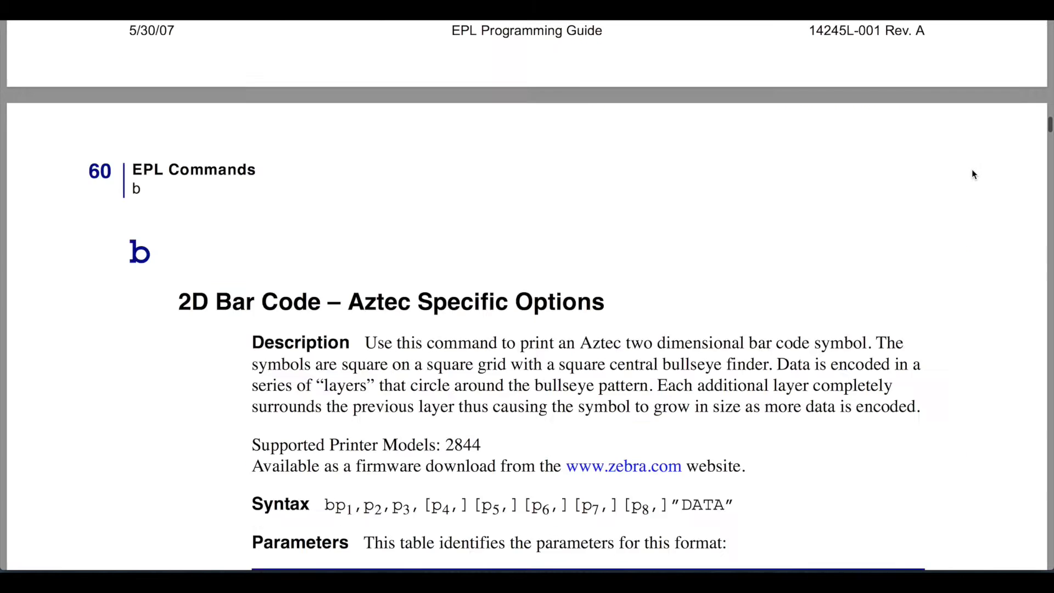
pyautogui.scroll(20, 972, 172)
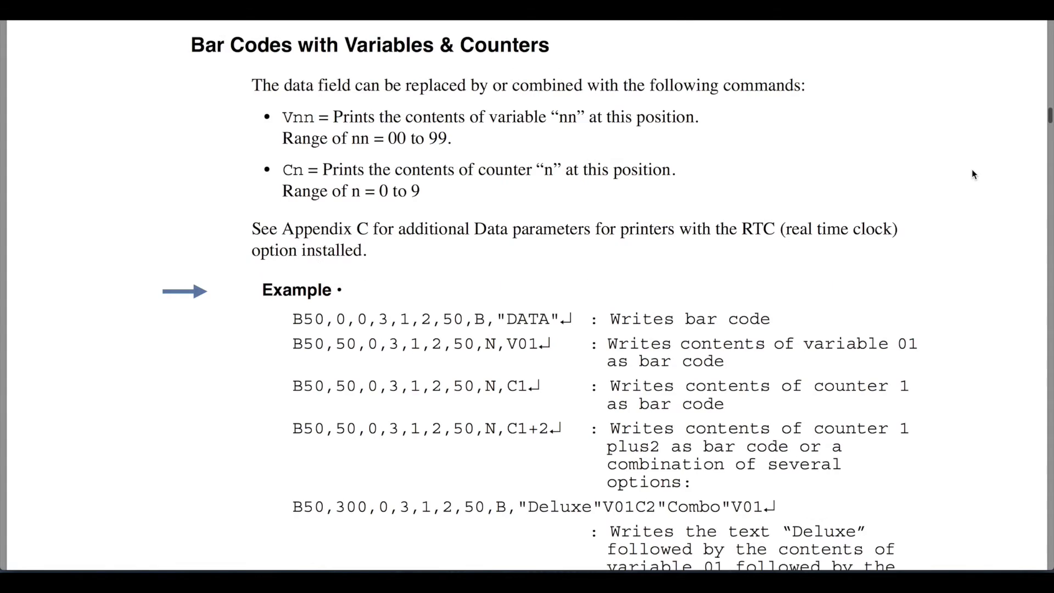
pyautogui.scroll(20, 972, 169)
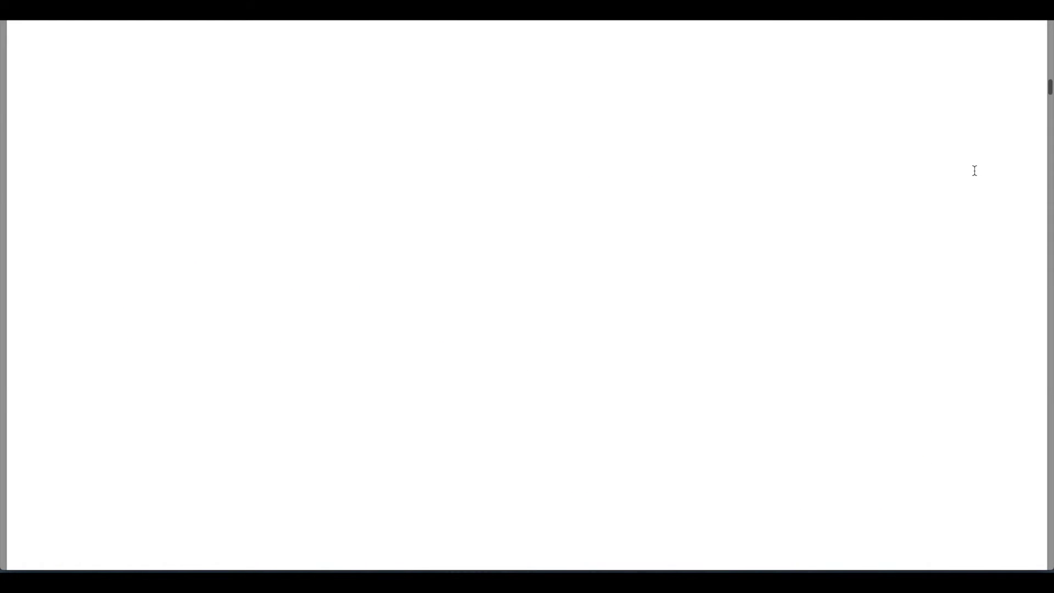
pyautogui.scroll(-10, 974, 170)
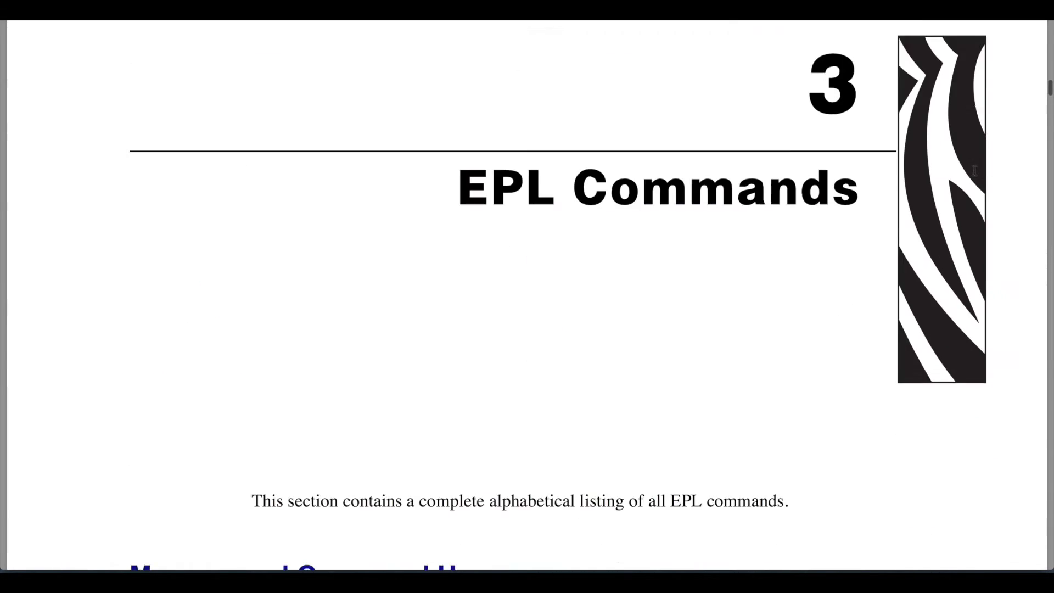
pyautogui.scroll(-15, 975, 171)
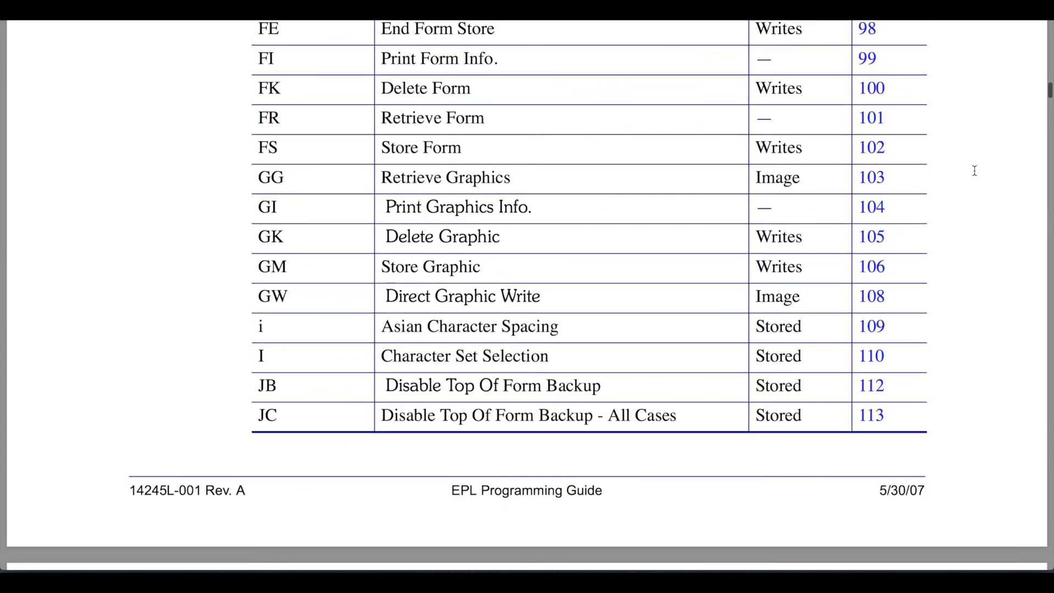
pyautogui.scroll(3, 975, 171)
pyautogui.scroll(2, 975, 171)
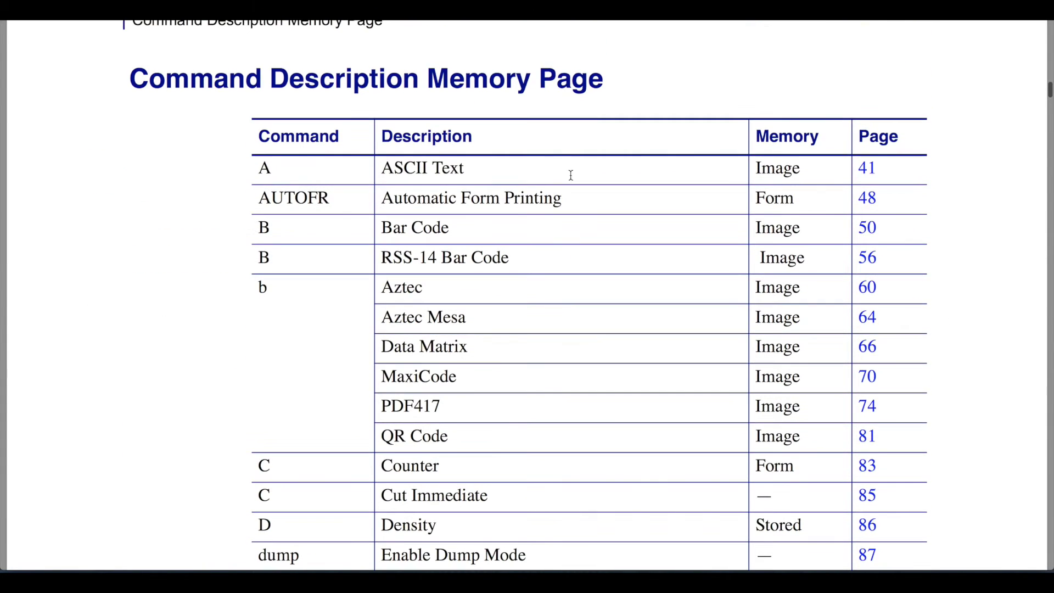
pyautogui.click(866, 169)
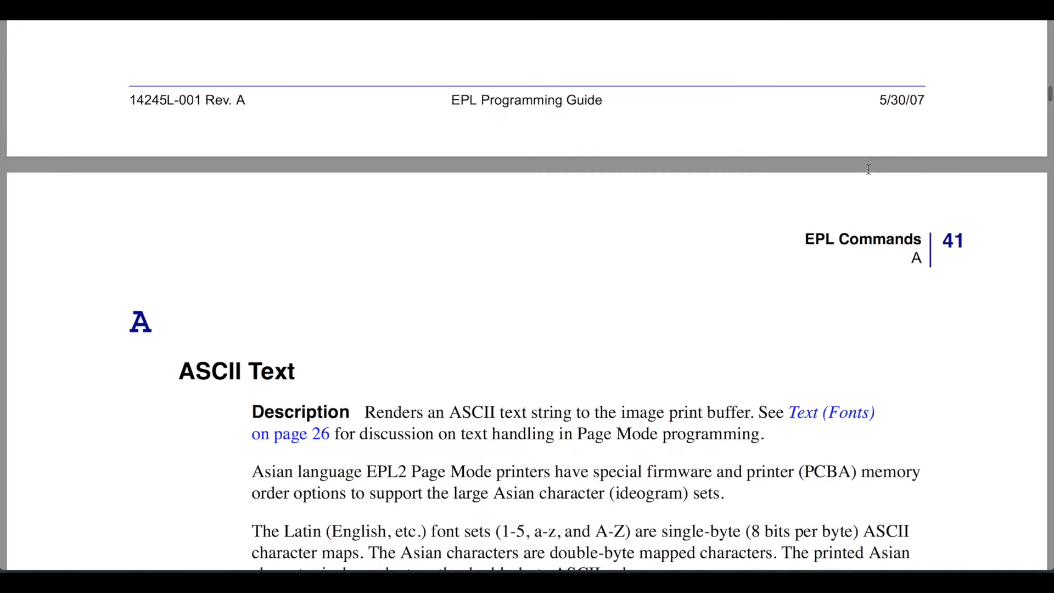
# Examine the A command's parameters in the manual: horizontal and vertical start position, rotation and font selection
pyautogui.scroll(-6, 797, 199)
pyautogui.scroll(-5, 793, 199)
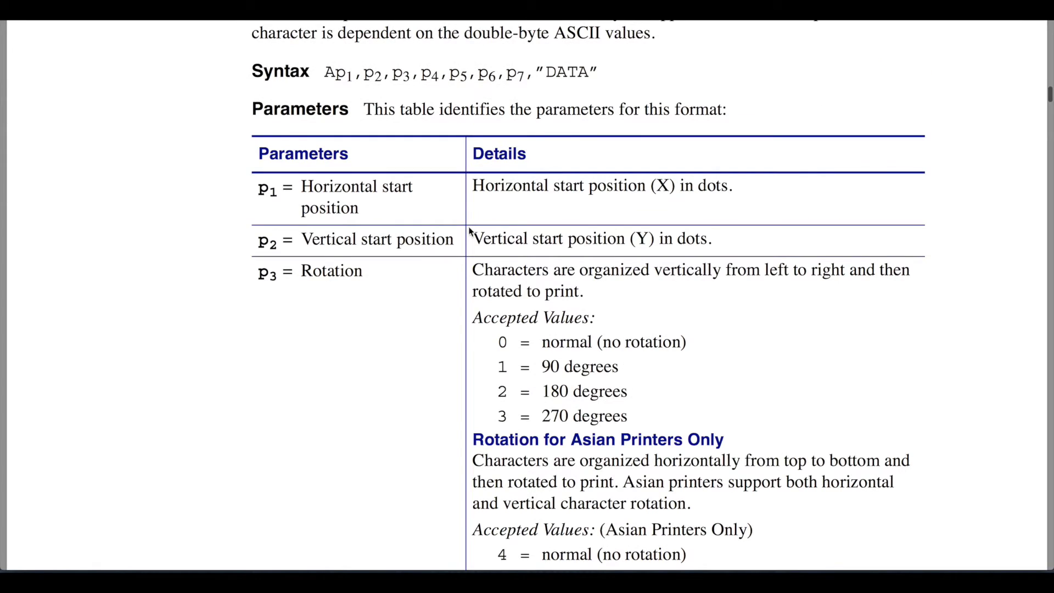
pyautogui.press('super+Tab')
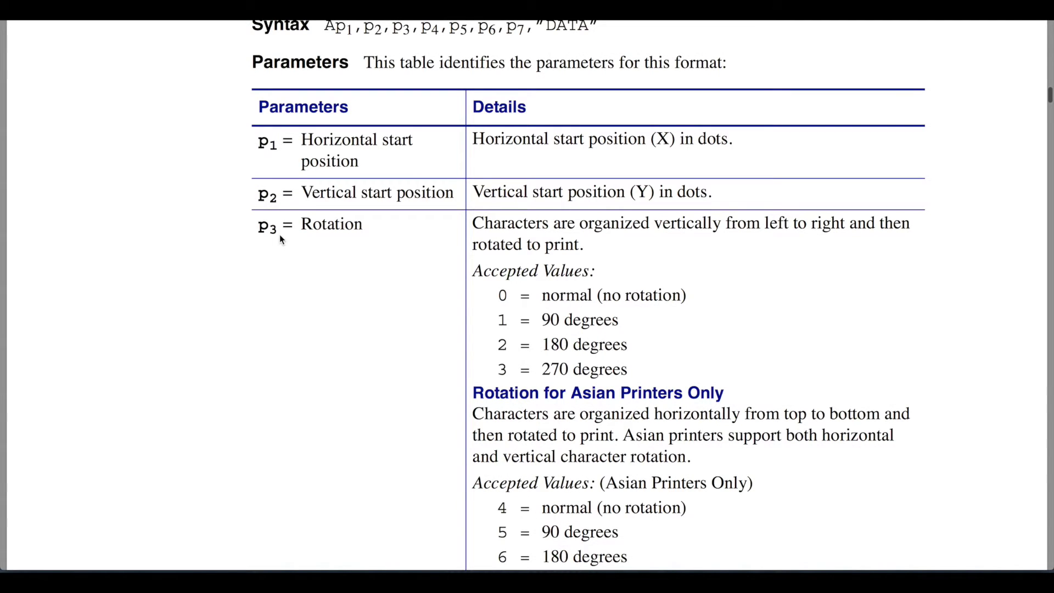
pyautogui.scroll(-5, 390, 155)
pyautogui.scroll(-12, 390, 155)
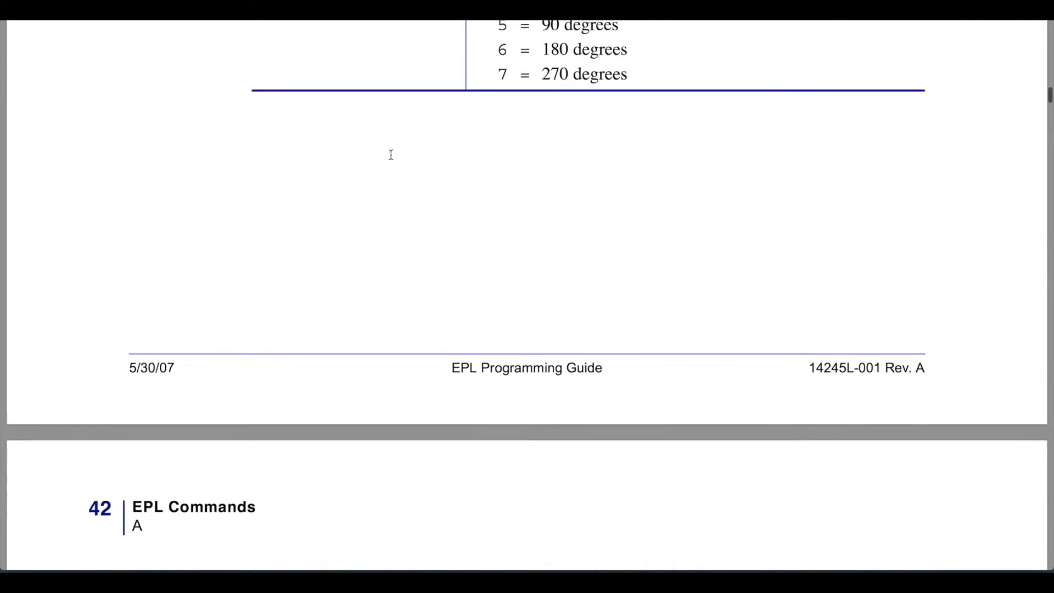
pyautogui.scroll(-2, 391, 155)
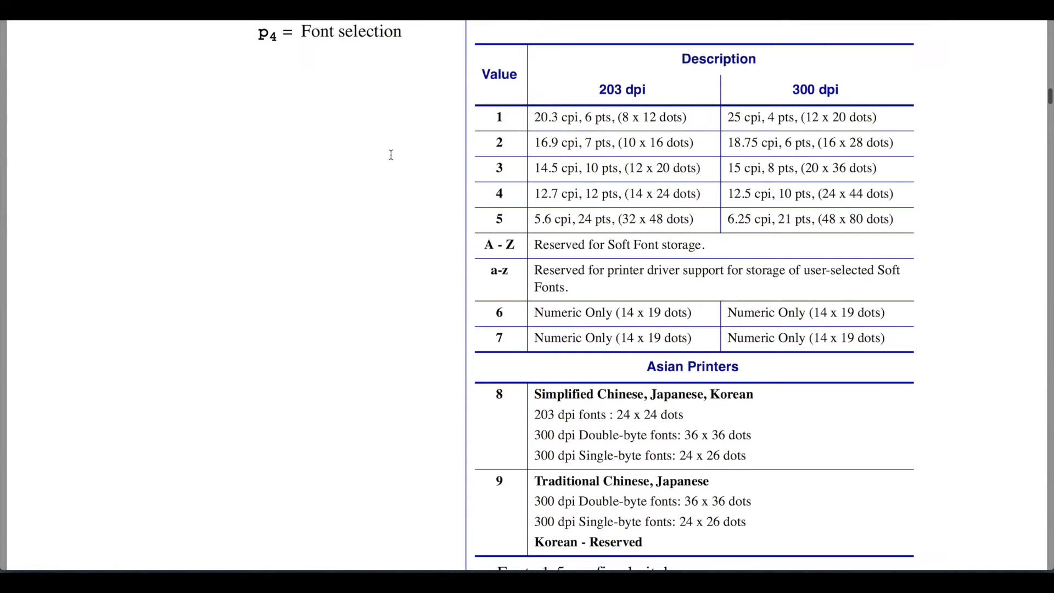
pyautogui.scroll(10, 391, 155)
pyautogui.scroll(4, 390, 155)
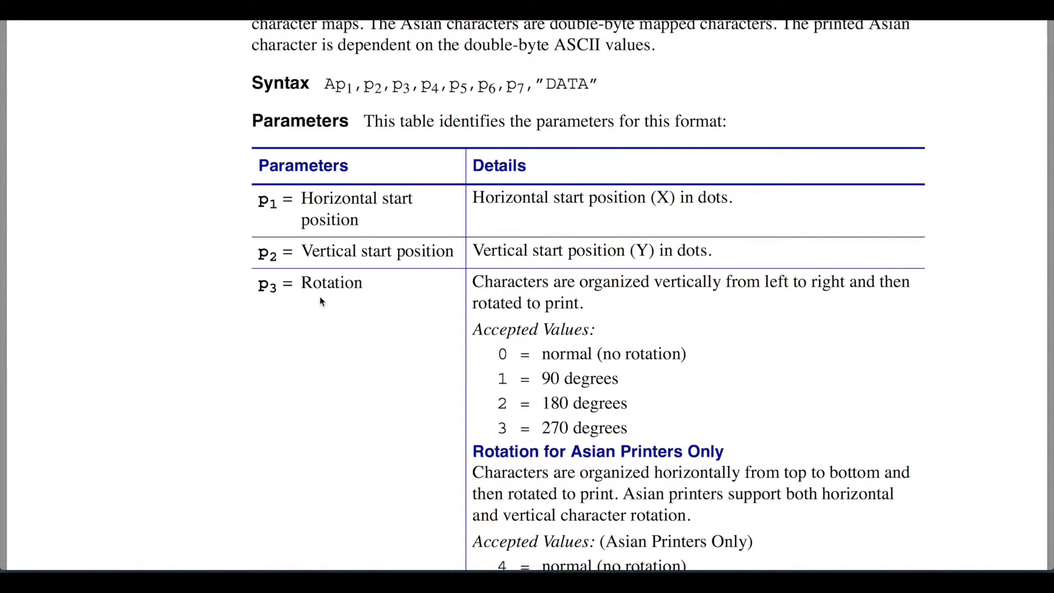
pyautogui.scroll(-1, 321, 299)
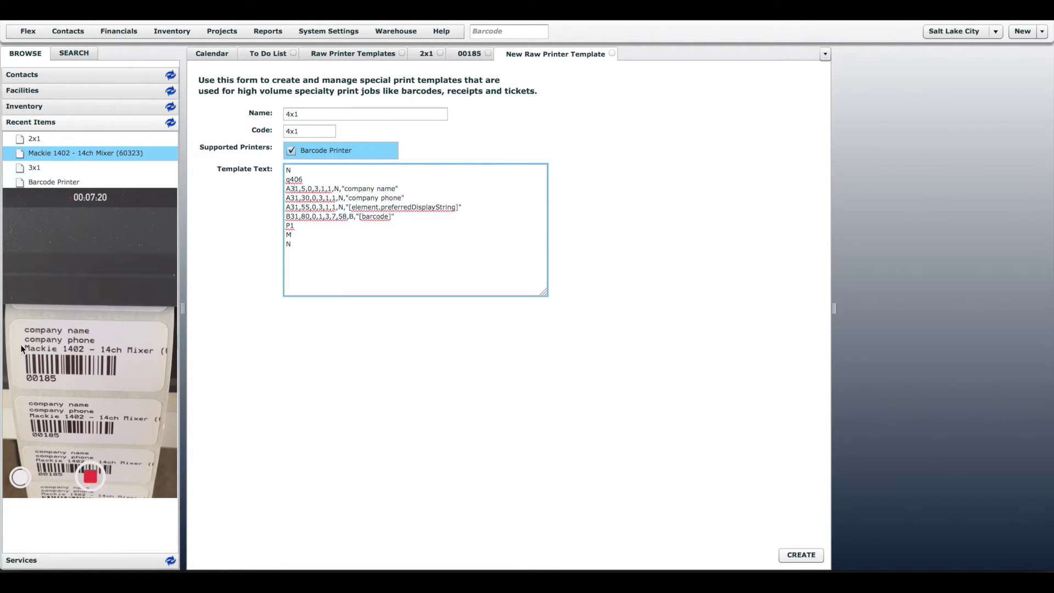
# Compare the 4x1 template's company name line in Flex with the manual's multiplier and reverse image parameters
pyautogui.click(301, 188)
pyautogui.click(324, 189)
pyautogui.click(330, 189)
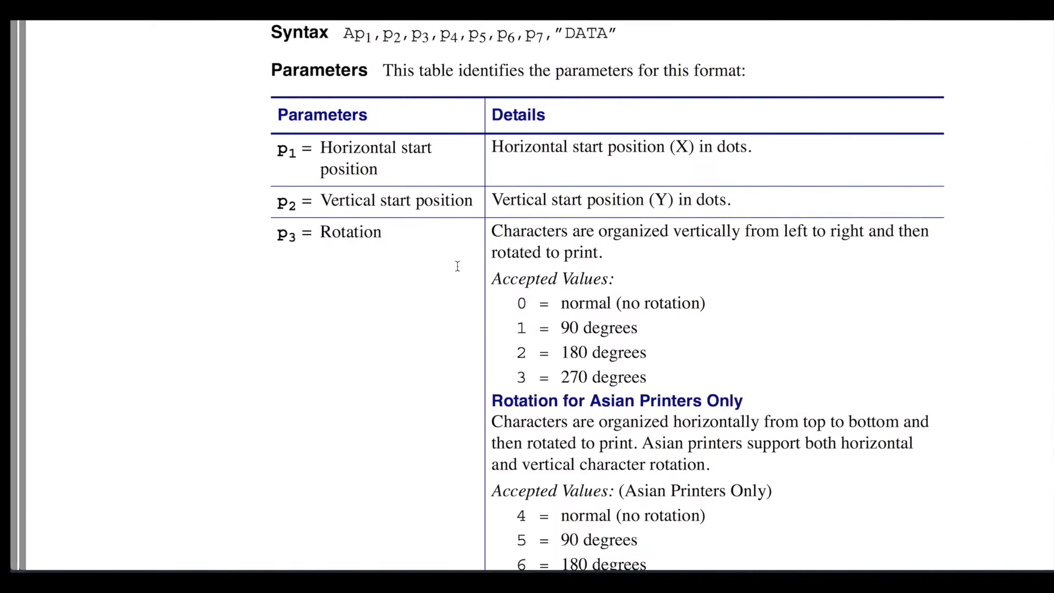
pyautogui.scroll(-15, 456, 266)
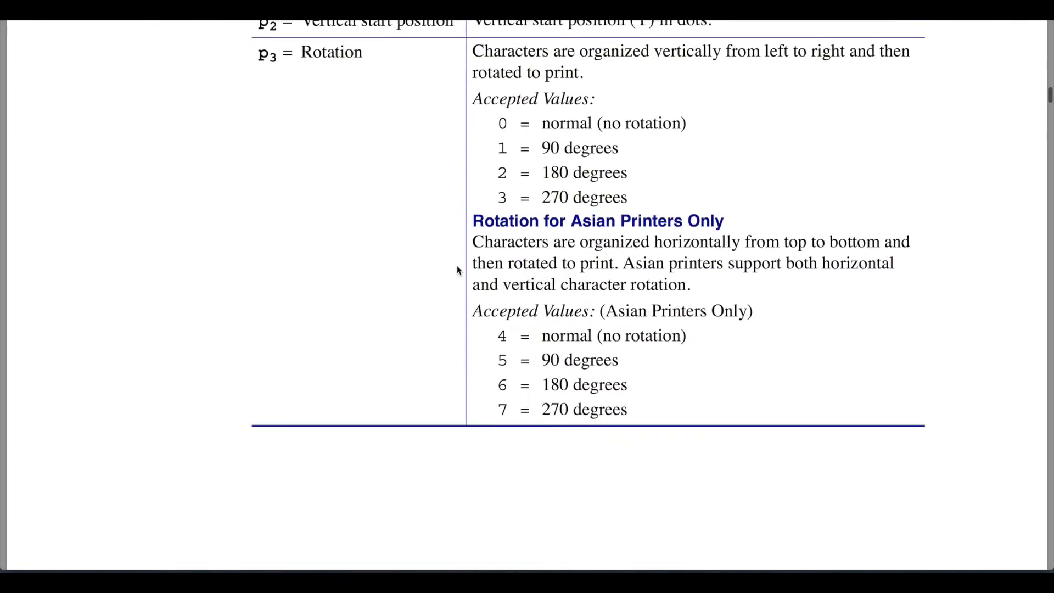
pyautogui.scroll(-10, 456, 269)
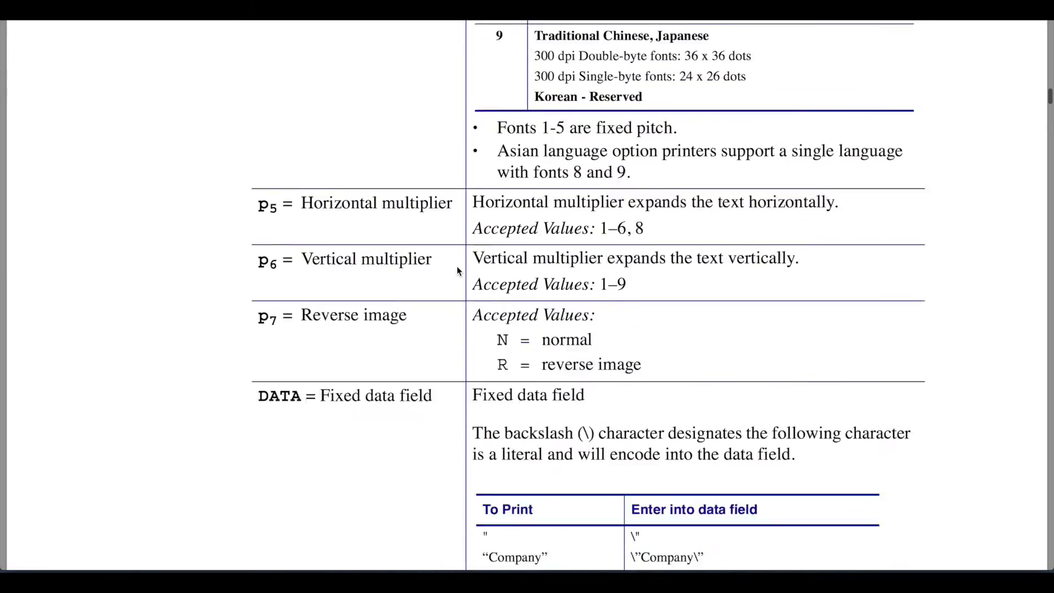
pyautogui.moveTo(496, 267); pyautogui.dragTo(509, 266)
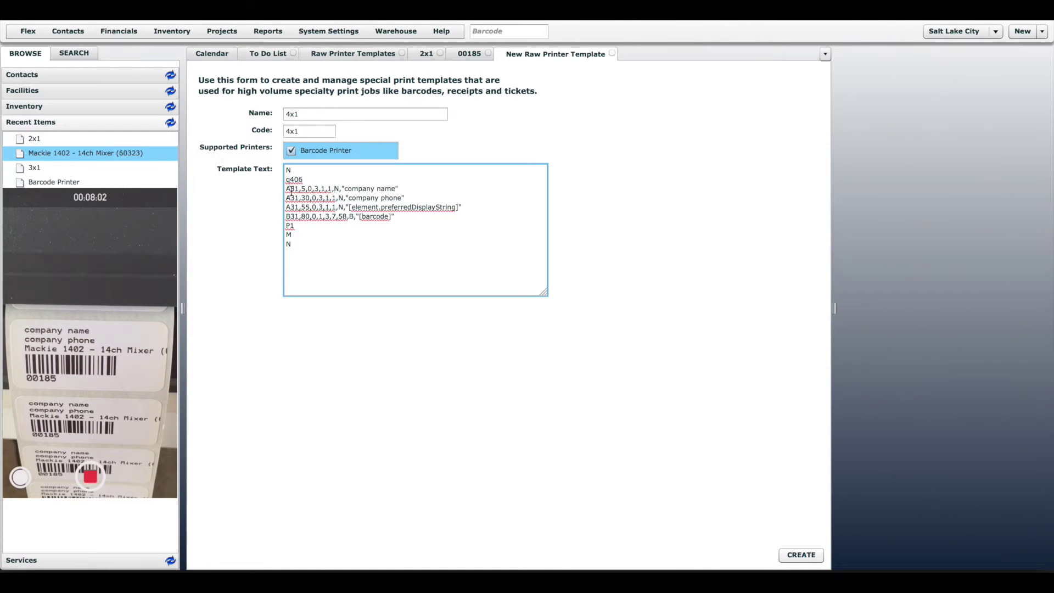
# Switch back to Flex and review the comma-separated parameter values in the 4x1 template's company name line
pyautogui.click(303, 189)
pyautogui.click(299, 190)
pyautogui.click(306, 189)
pyautogui.click(316, 189)
pyautogui.click(319, 115)
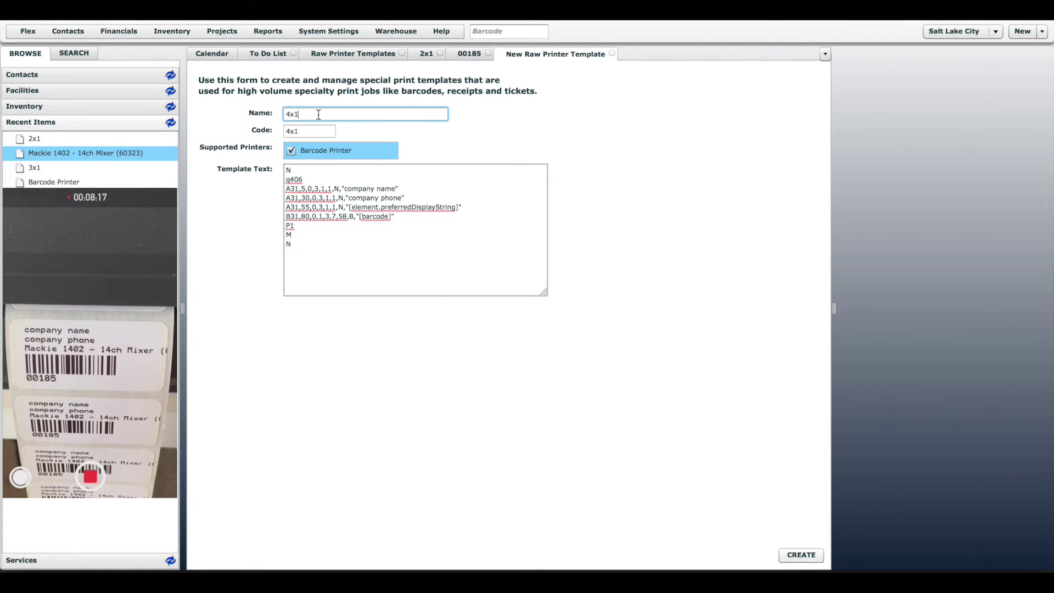
pyautogui.click(305, 189)
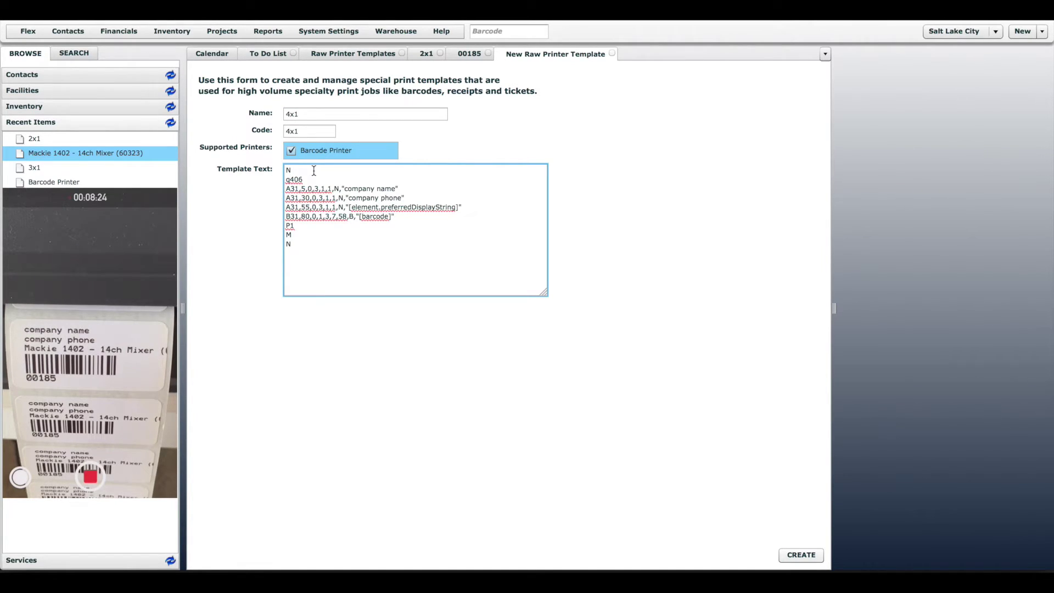
# In the company name line, set the horizontal start position to 41, the font to 4 and the horizontal multiplier to 3
pyautogui.click(295, 188)
pyautogui.press('BackSpace')
pyautogui.write('4')
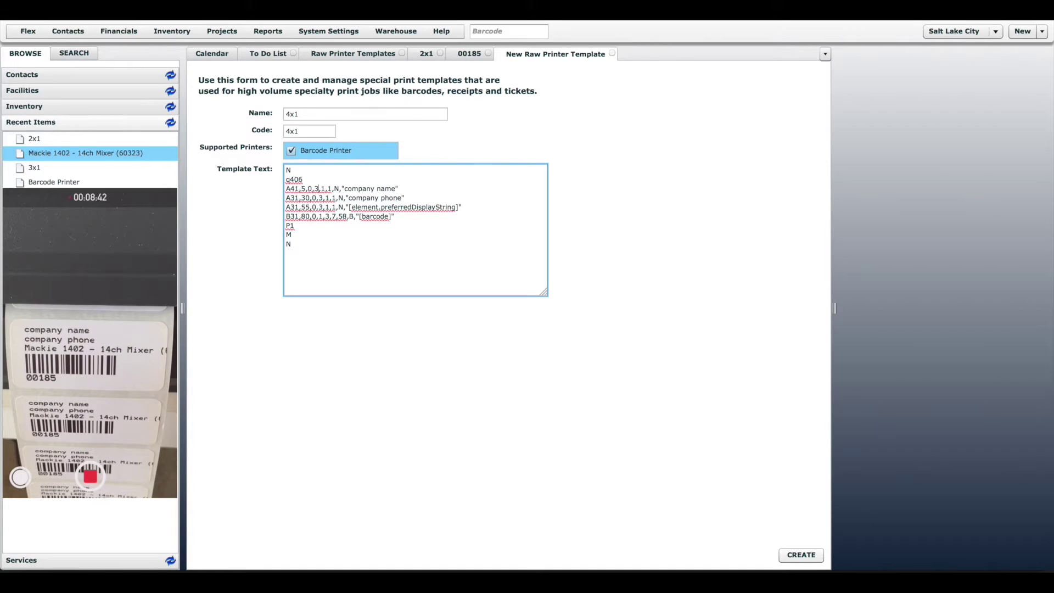
pyautogui.press('BackSpace')
pyautogui.write('4')
pyautogui.press('BackSpace')
pyautogui.write('3')
# Replace "company name" with "Flex Rental Solutions" and "company phone" with the company's phone number, and create the 4x1 template
pyautogui.moveTo(394, 189); pyautogui.dragTo(343, 189)
pyautogui.write('Flex Rental Solutions')
pyautogui.moveTo(401, 199); pyautogui.dragTo(343, 198)
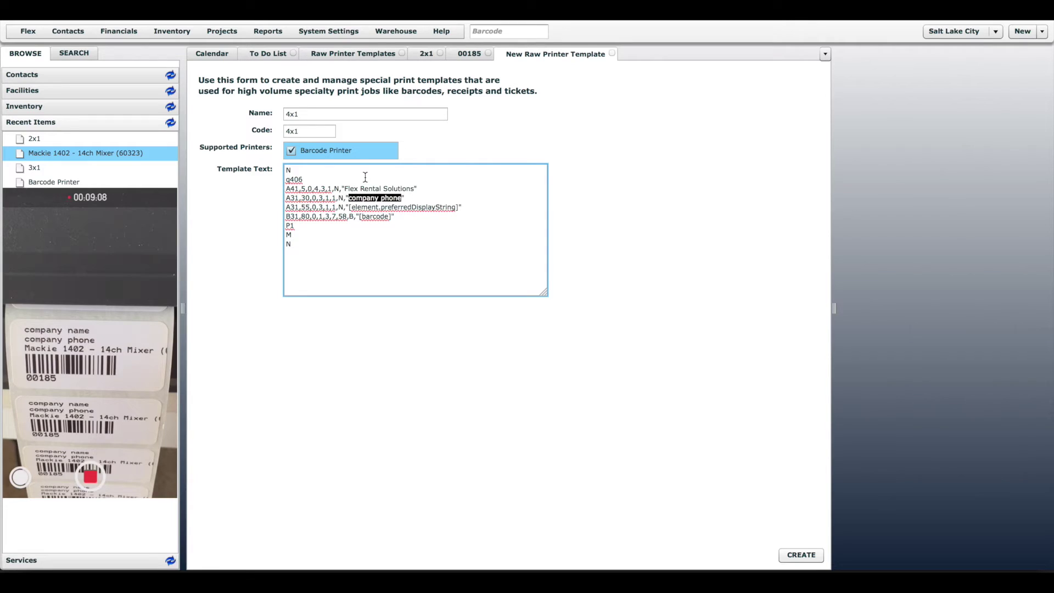
pyautogui.write('555-555-5555')
pyautogui.click(417, 218)
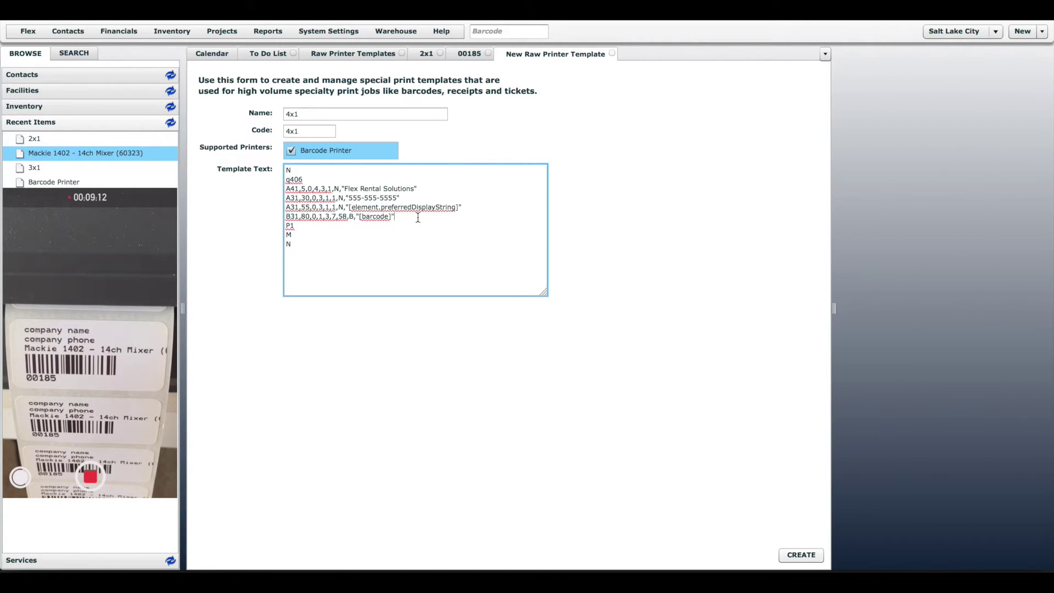
pyautogui.click(797, 556)
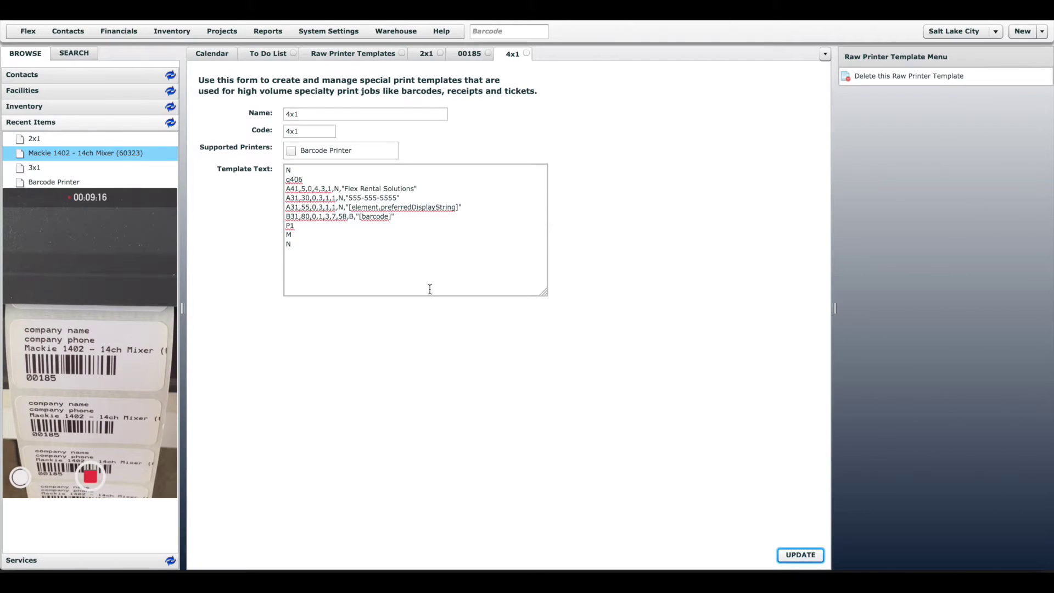
# Set the horizontal start position to 41 in the phone number, element.preferredDisplayString and barcode lines of the template text
pyautogui.click(305, 199)
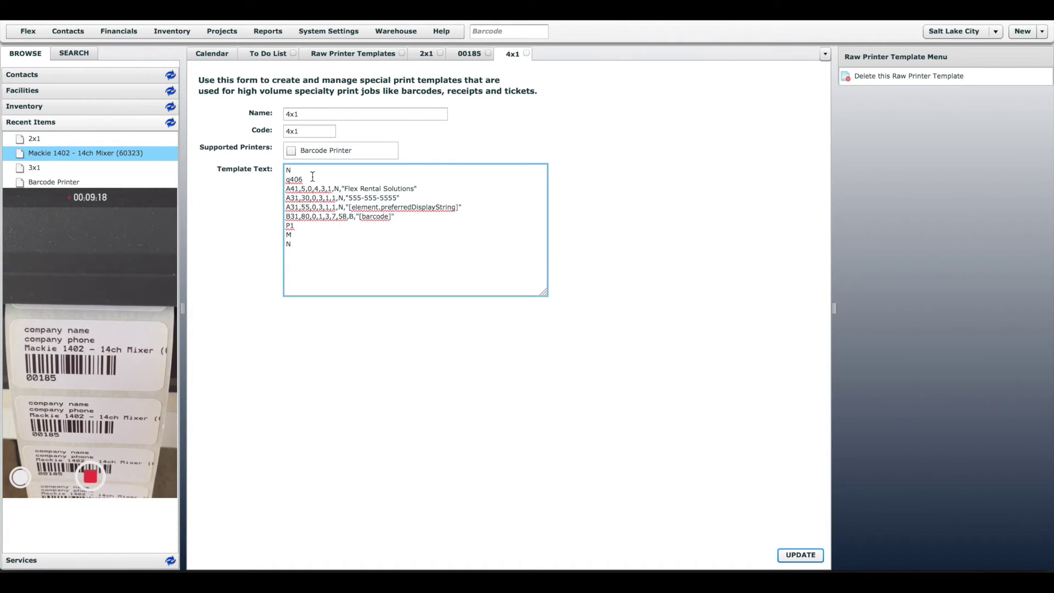
pyautogui.press('BackSpace')
pyautogui.write('3')
pyautogui.click(293, 207)
pyautogui.press('BackSpace')
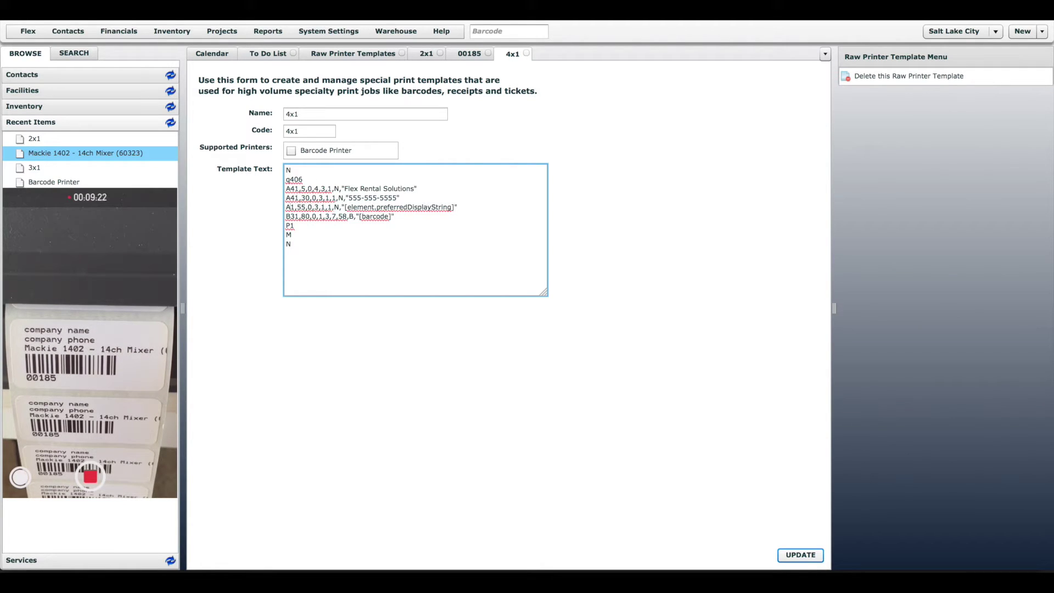
pyautogui.write('4')
pyautogui.click(293, 216)
pyautogui.press('BackSpace')
pyautogui.write('4')
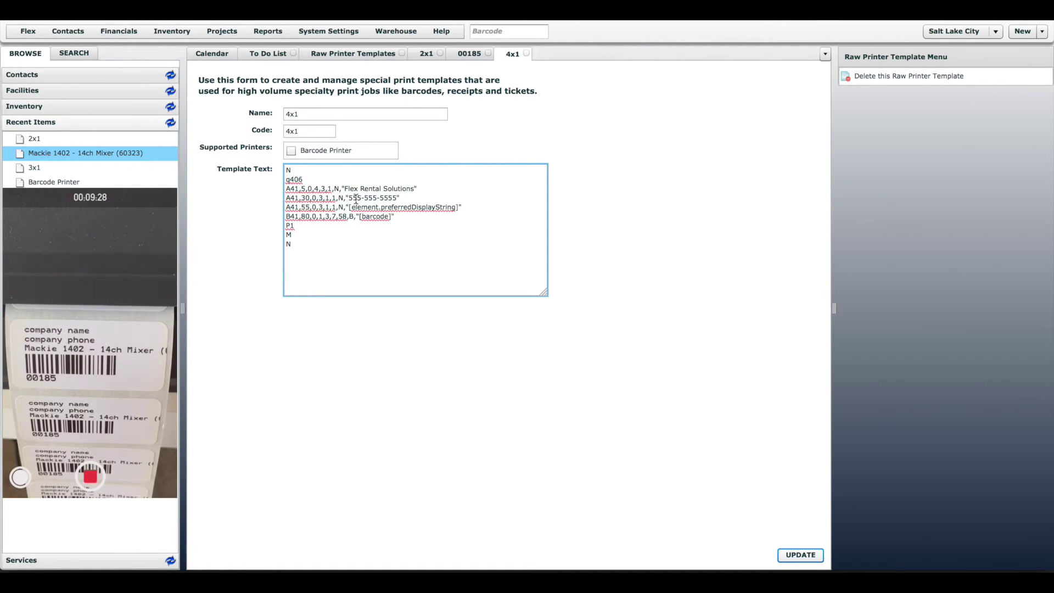
# Set the phone number line's horizontal multiplier to 3 and submit the template update
pyautogui.click(330, 198)
pyautogui.press('BackSpace')
pyautogui.write('4')
pyautogui.press('BackSpace')
pyautogui.write('3')
pyautogui.click(799, 555)
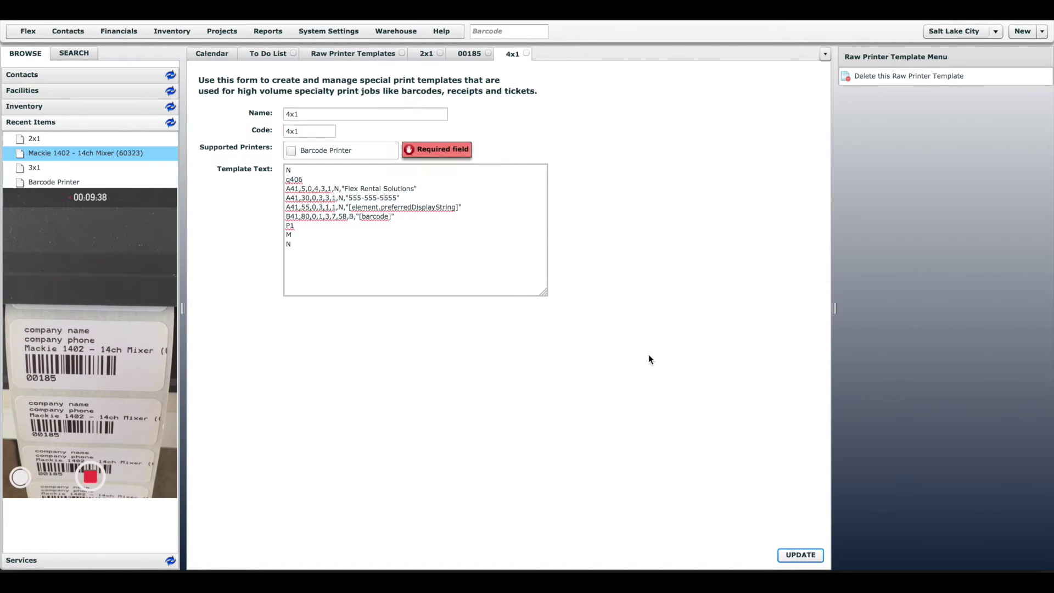
# Enable Barcode Printer as the 4x1 template's supported printer and update the template
pyautogui.click(289, 152)
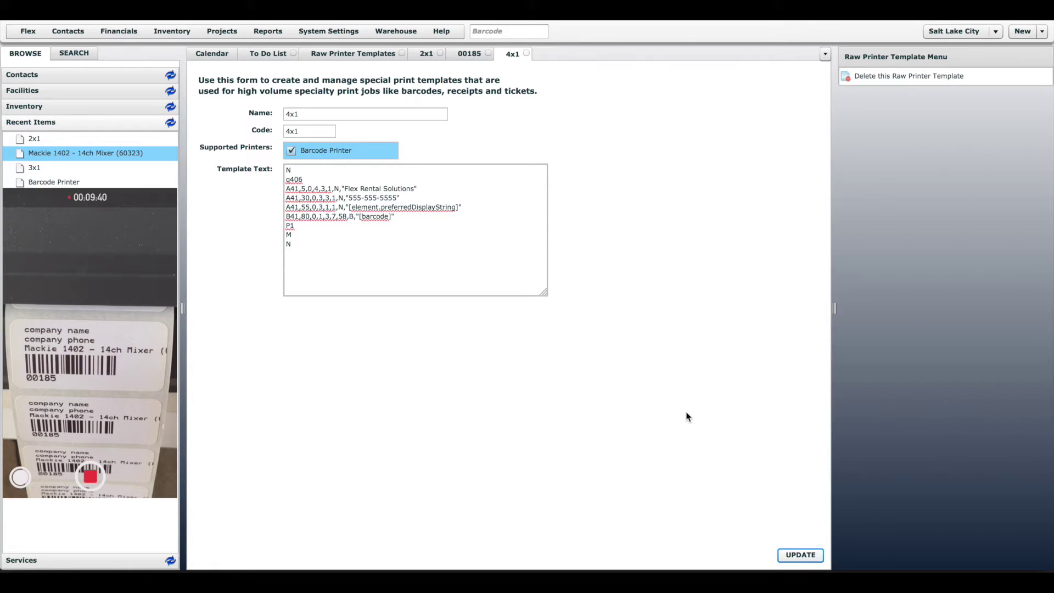
pyautogui.click(806, 555)
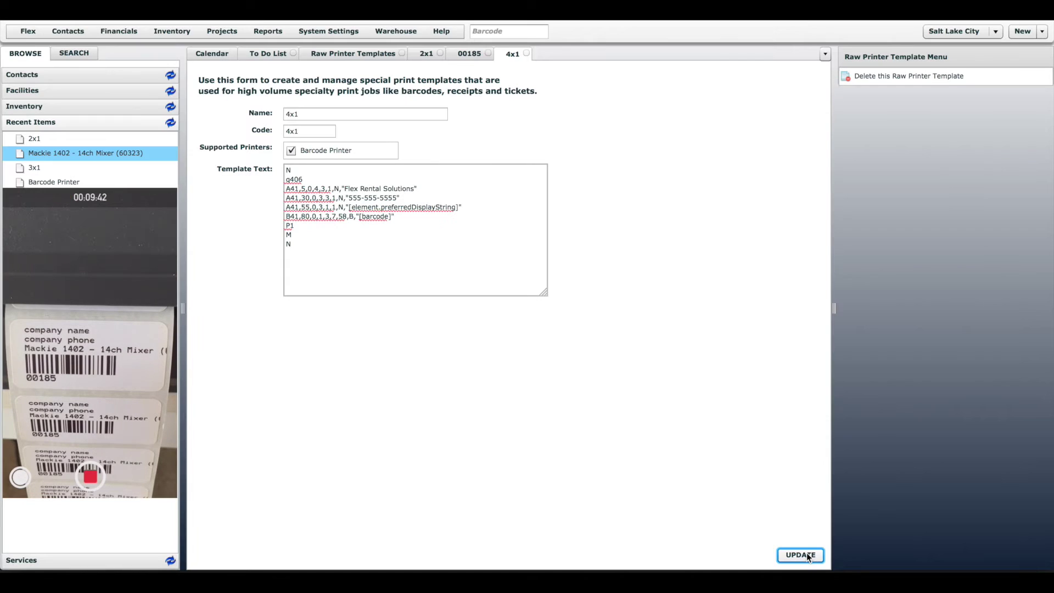
pyautogui.click(383, 230)
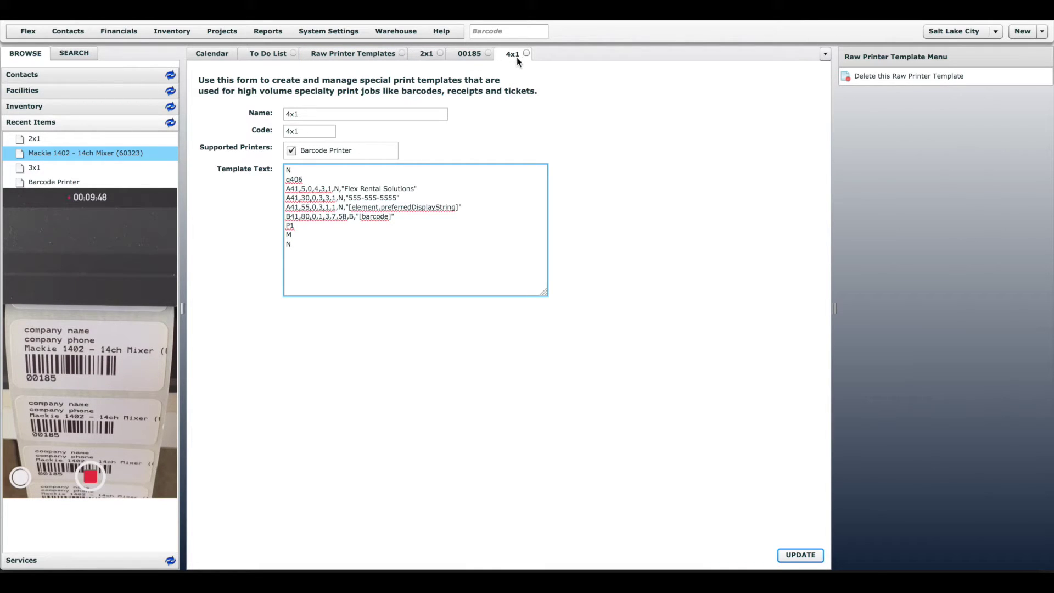
# Start a new barcode print preference using the 4x1 template and Barcode Printer
pyautogui.click(328, 31)
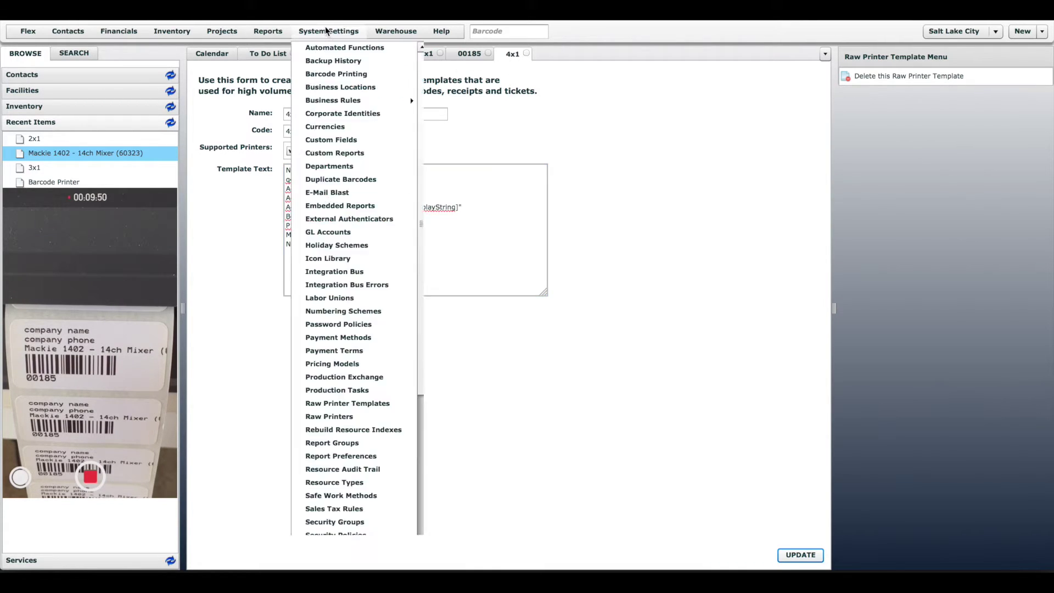
pyautogui.click(352, 75)
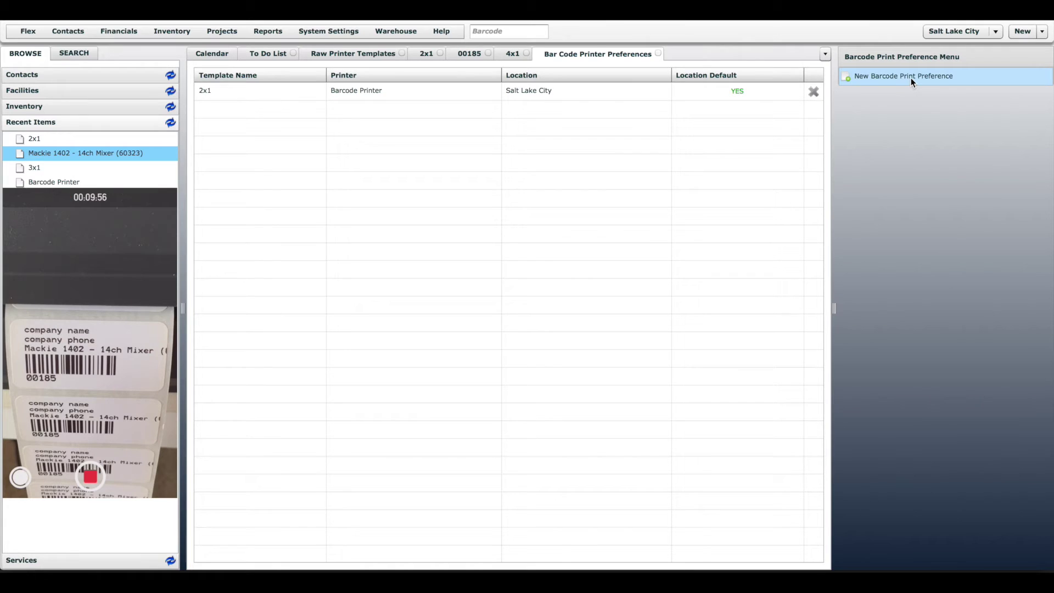
pyautogui.click(911, 77)
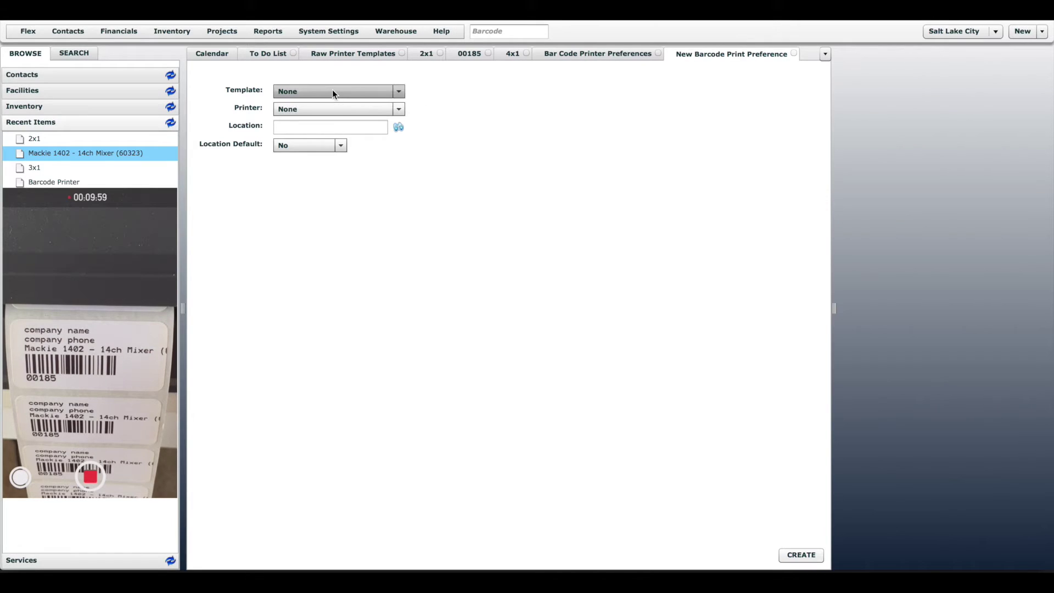
pyautogui.click(332, 90)
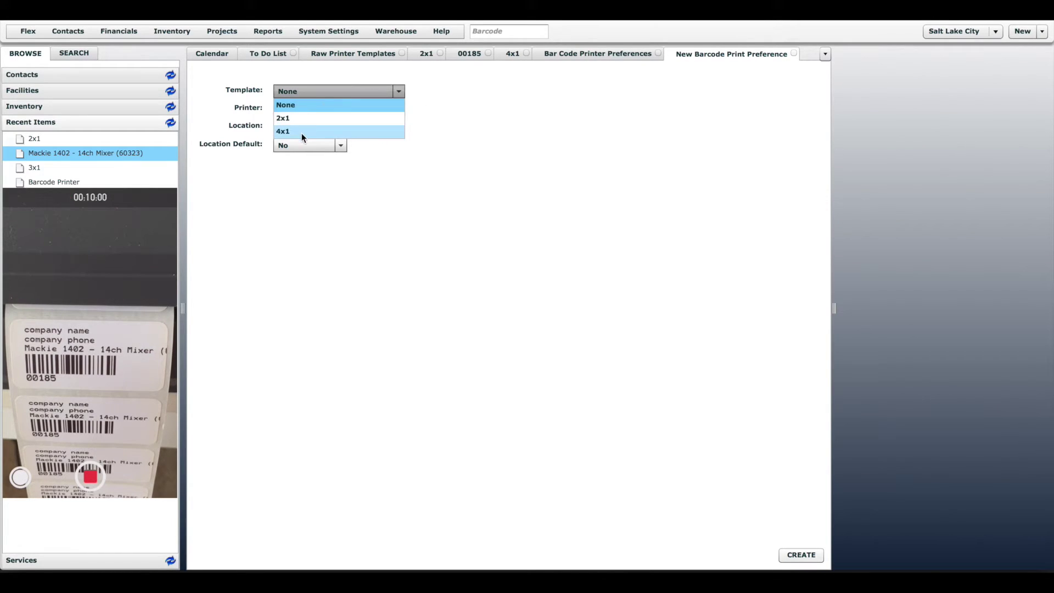
pyautogui.click(302, 132)
pyautogui.click(299, 109)
pyautogui.click(300, 132)
# Set the print preference's location to Salt Lake City, keep Location Default at No, and create it
pyautogui.click(315, 126)
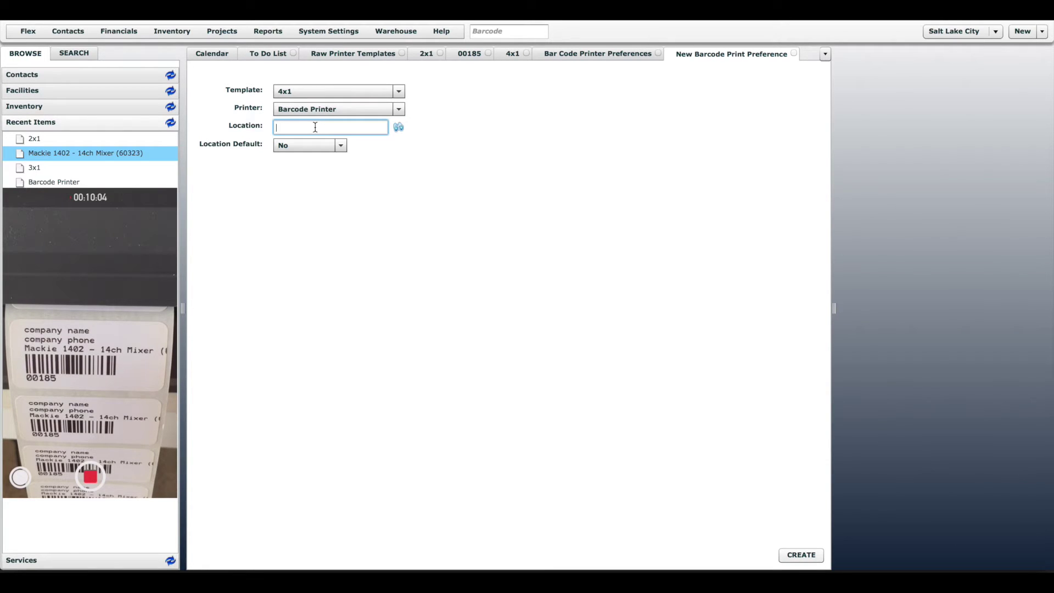
pyautogui.write('sal')
pyautogui.click(321, 145)
pyautogui.click(572, 55)
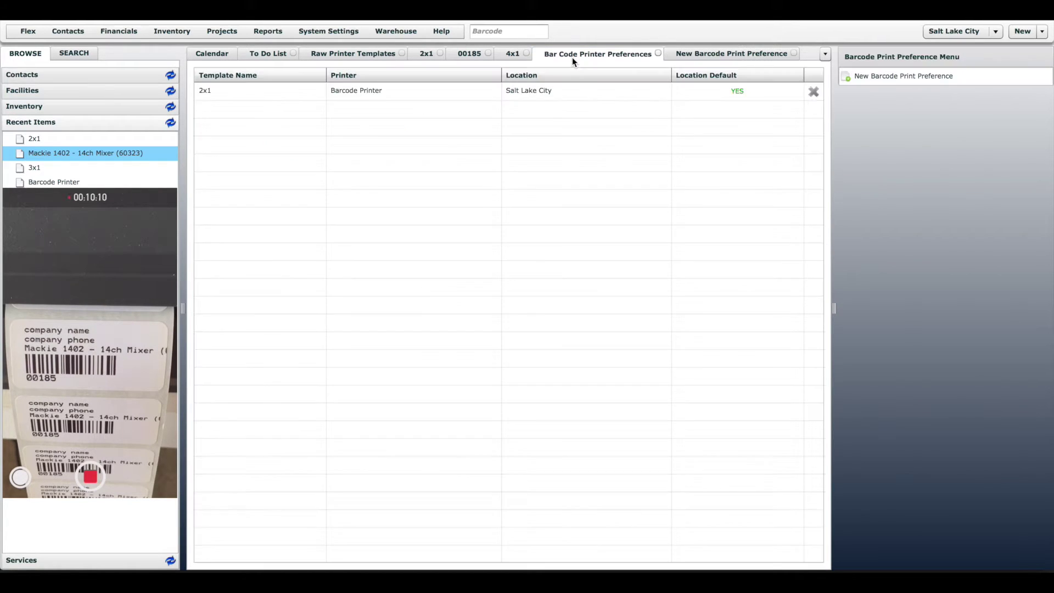
pyautogui.click(690, 55)
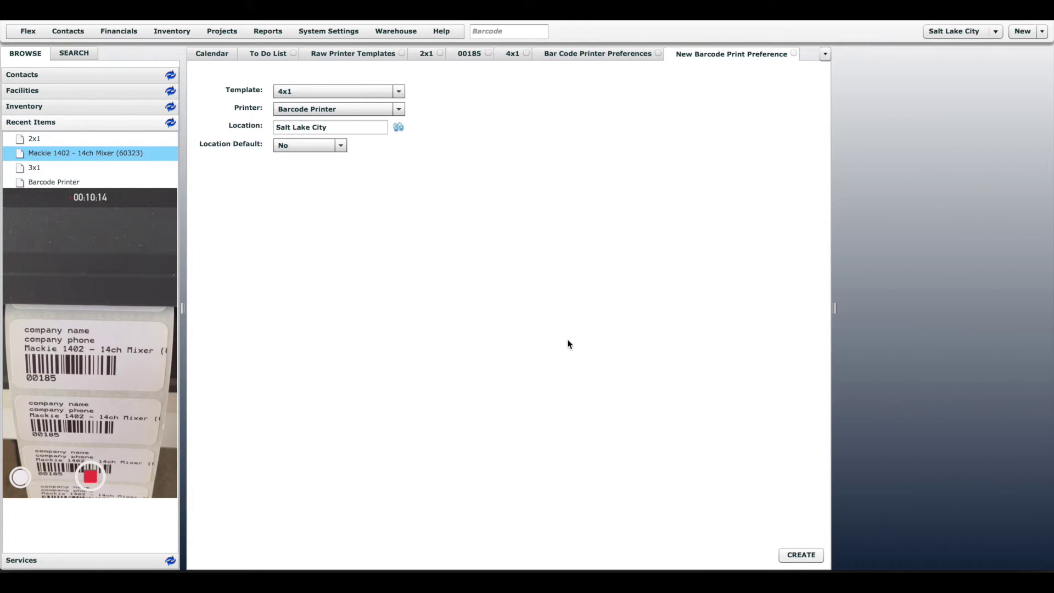
pyautogui.click(804, 558)
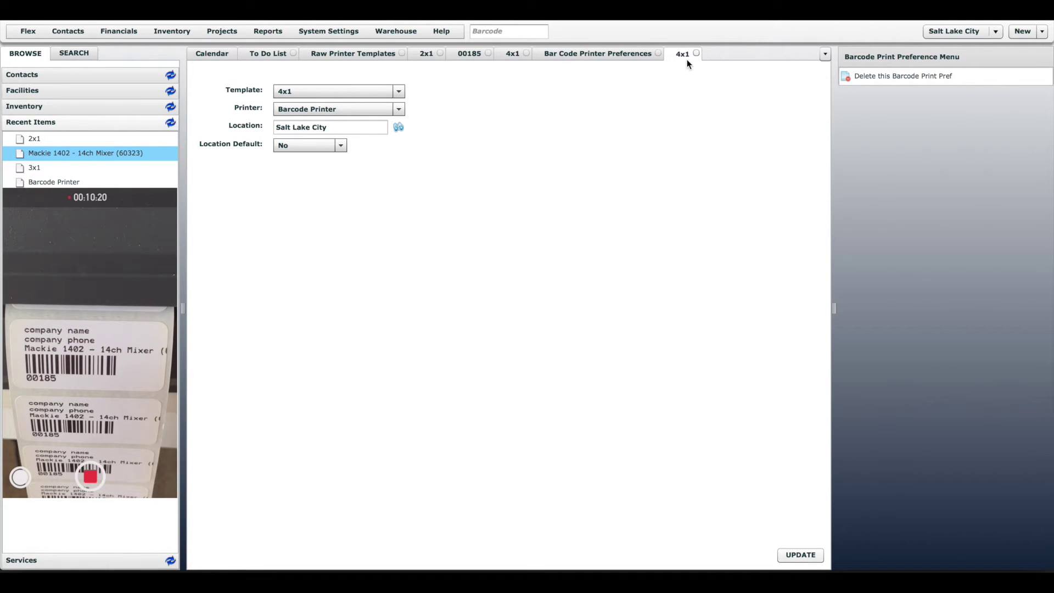
# Print a barcode label for the Mackie 1402 mixer's serial item using the 4x1 template
pyautogui.click(469, 54)
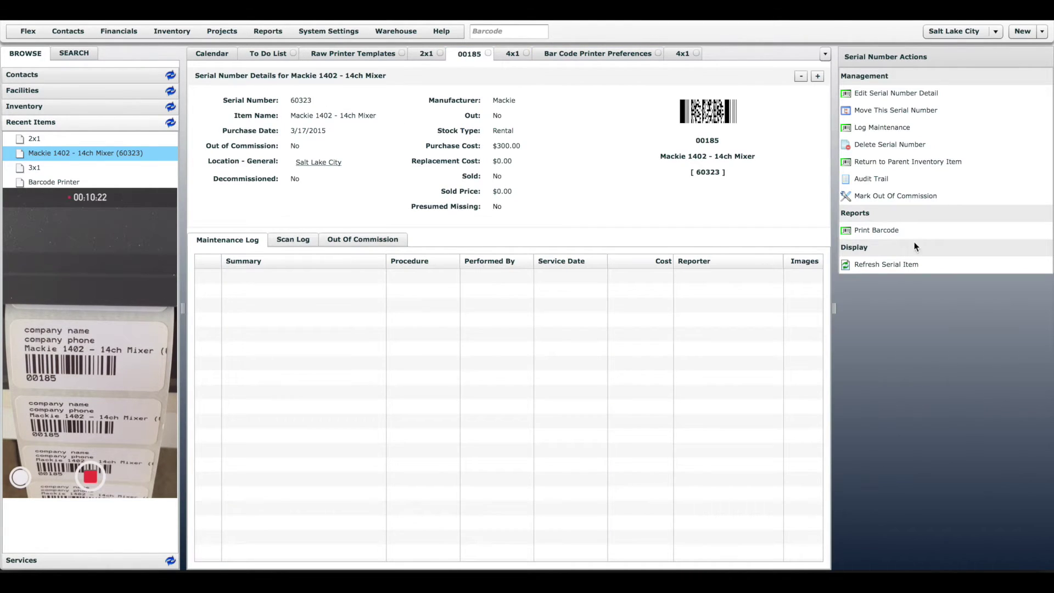
pyautogui.click(887, 229)
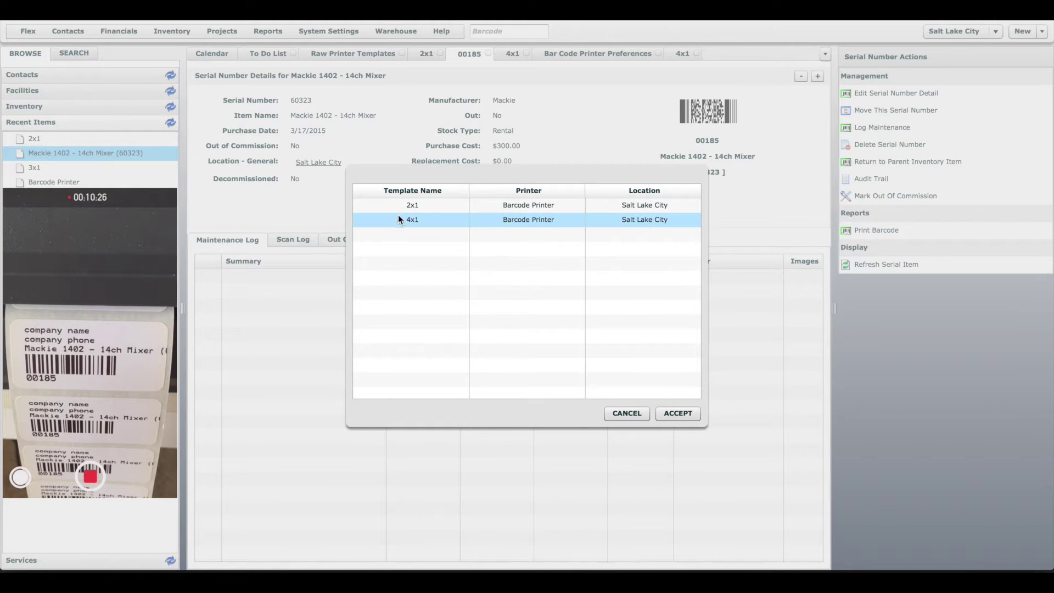
pyautogui.doubleClick(406, 219)
pyautogui.click(561, 330)
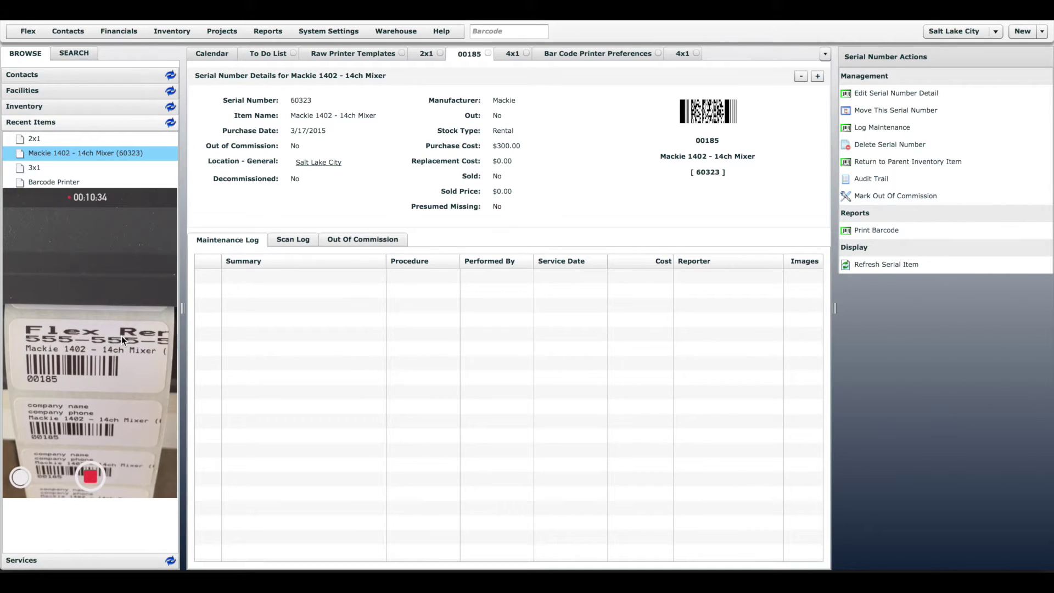
# Set the horizontal multiplier to 1 in the company name and phone lines of the 4x1 template text and update the template
pyautogui.click(512, 53)
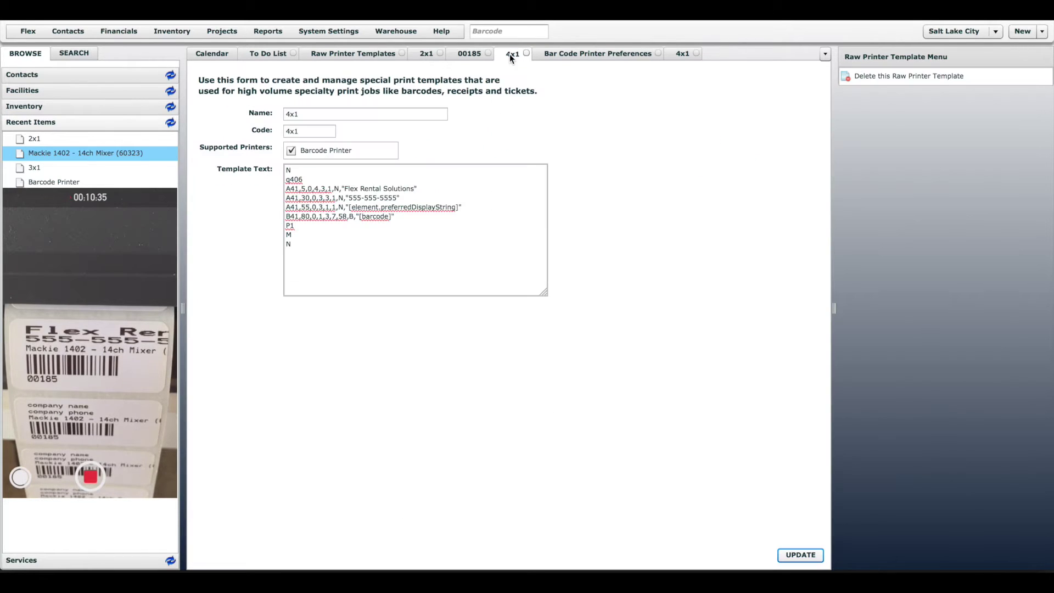
pyautogui.click(328, 189)
pyautogui.press('BackSpace')
pyautogui.write('2')
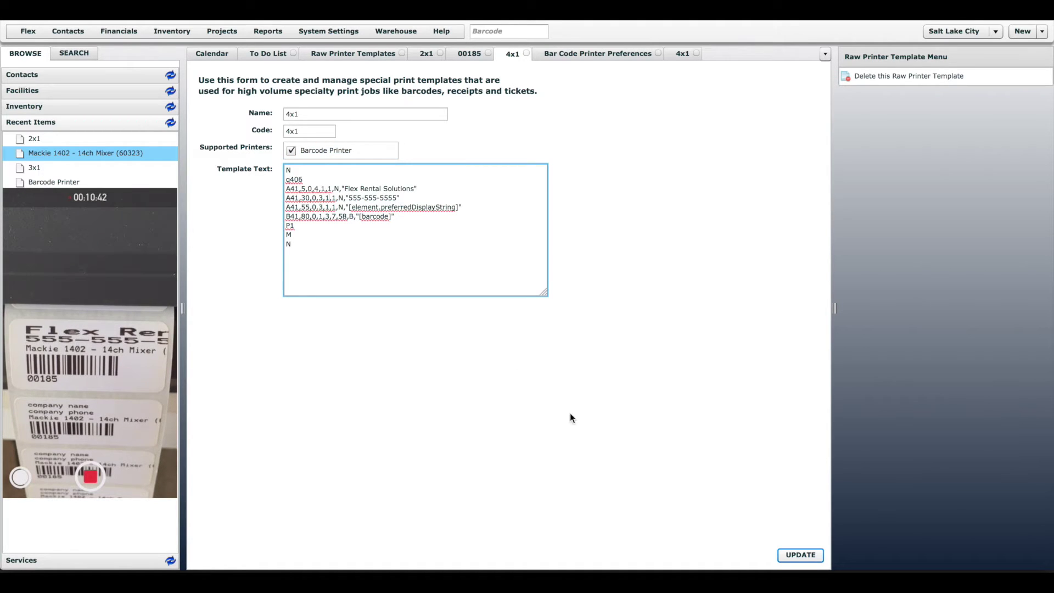
pyautogui.click(803, 555)
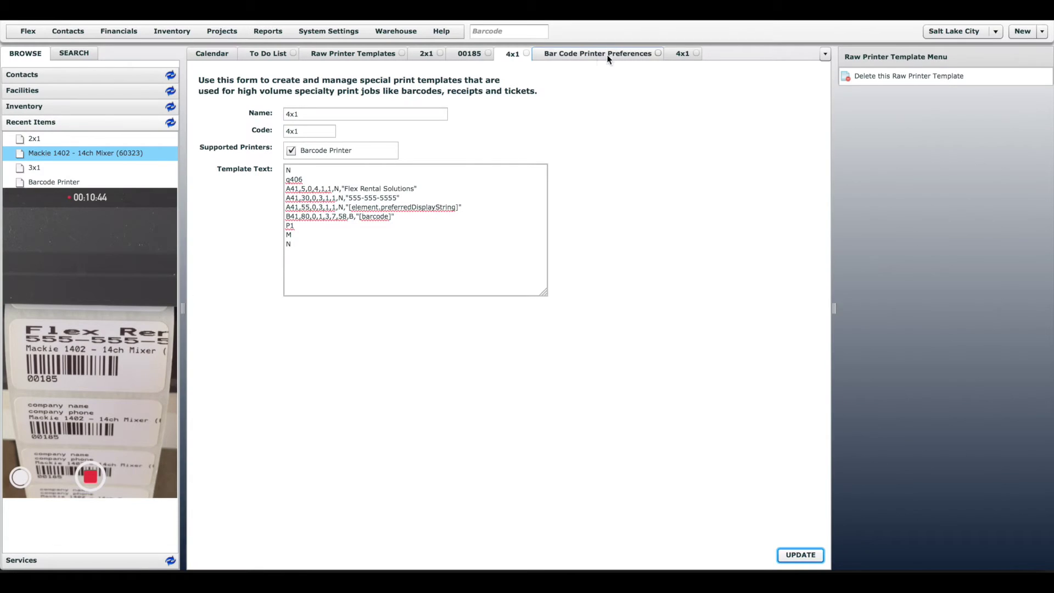
# Print one more barcode label for the Mackie 1402 mixer with the updated 4x1 template
pyautogui.click(464, 55)
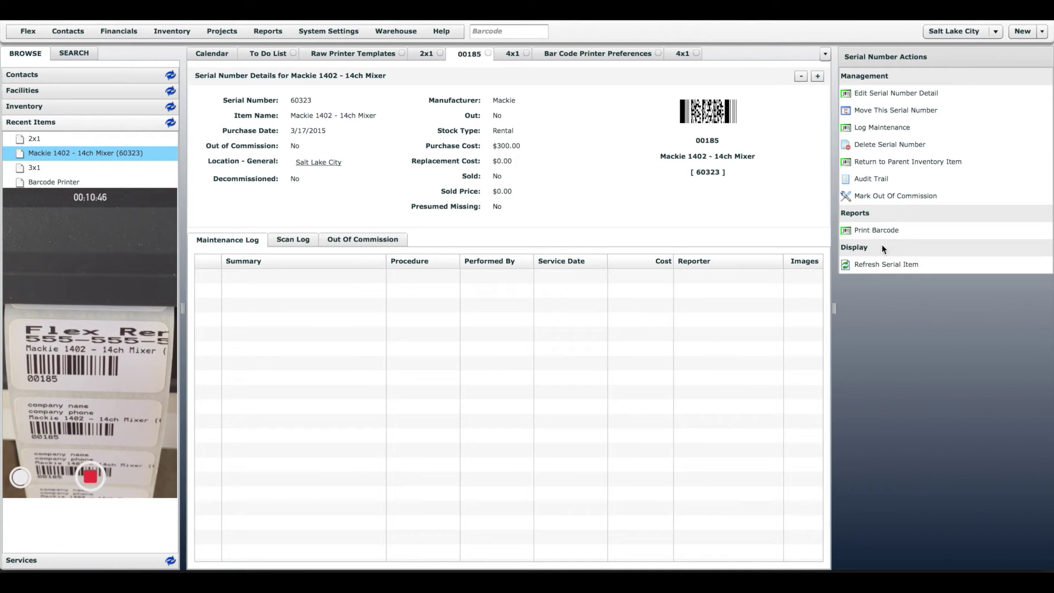
pyautogui.click(873, 230)
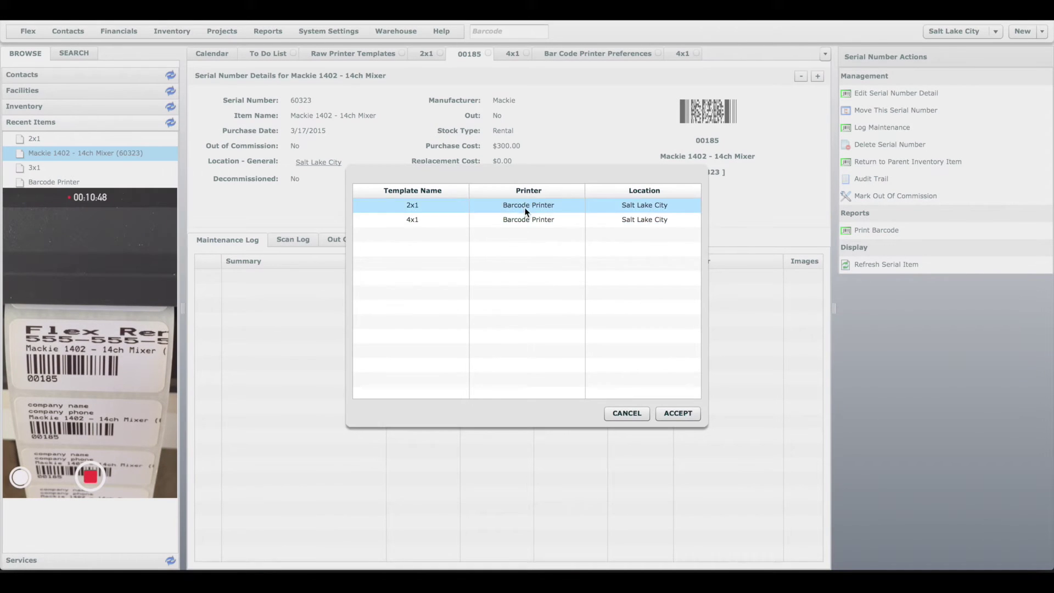
pyautogui.click(509, 219)
pyautogui.doubleClick(509, 220)
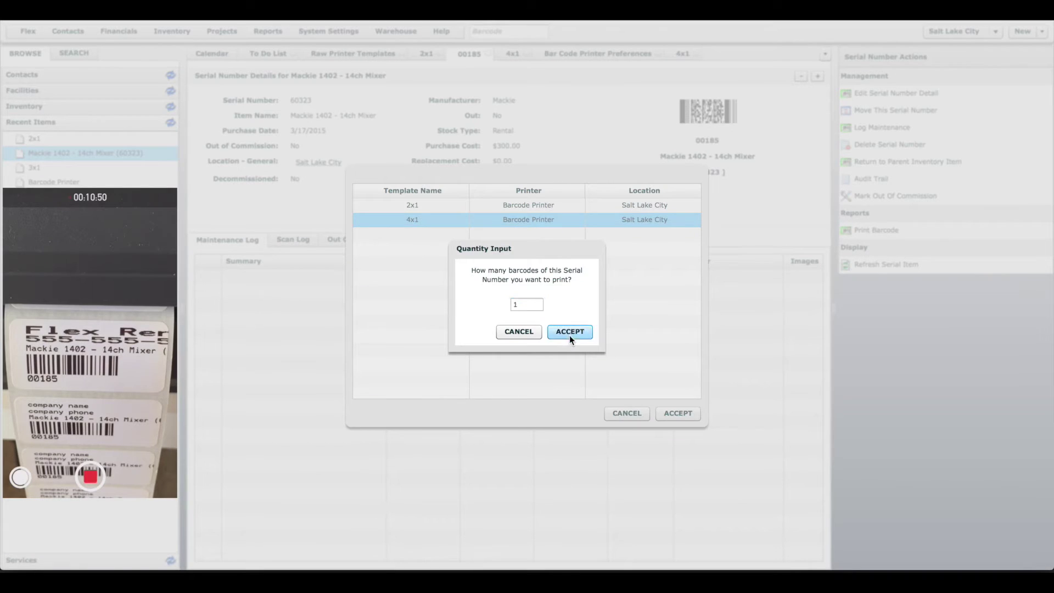
pyautogui.click(568, 332)
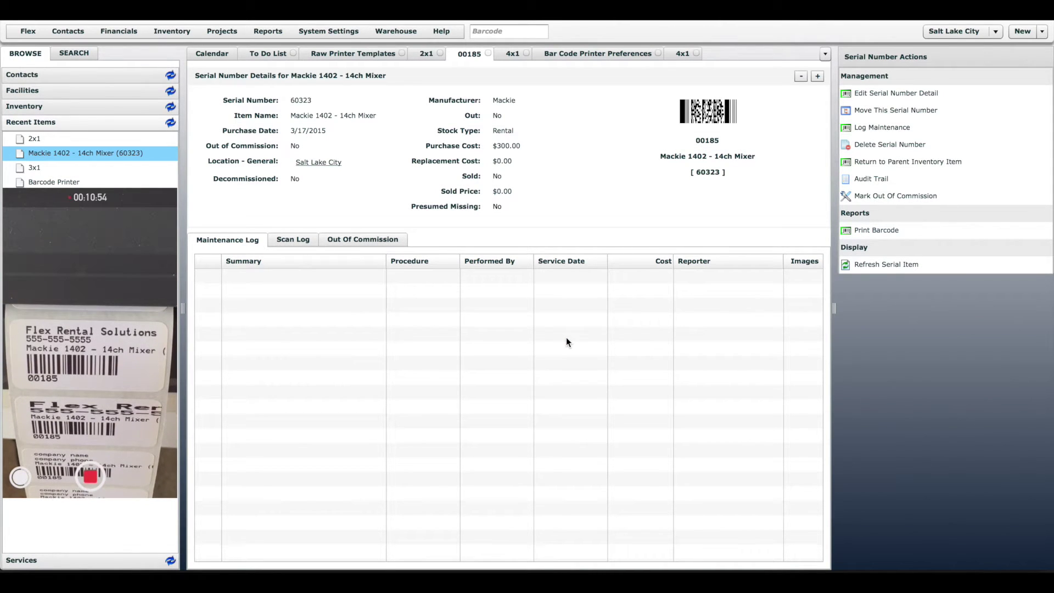
# Switch to the EPL Programming Guide and review the A command's start position, rotation, font and multiplier parameters
pyautogui.click(511, 54)
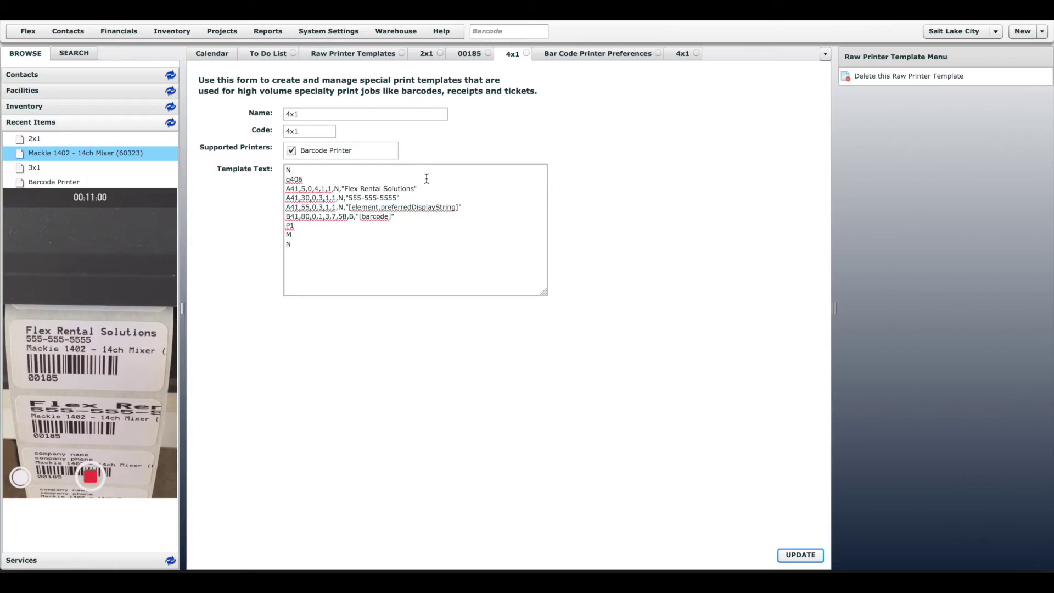
pyautogui.hotkey('ctrl', 'Right')
pyautogui.scroll(10, 562, 181)
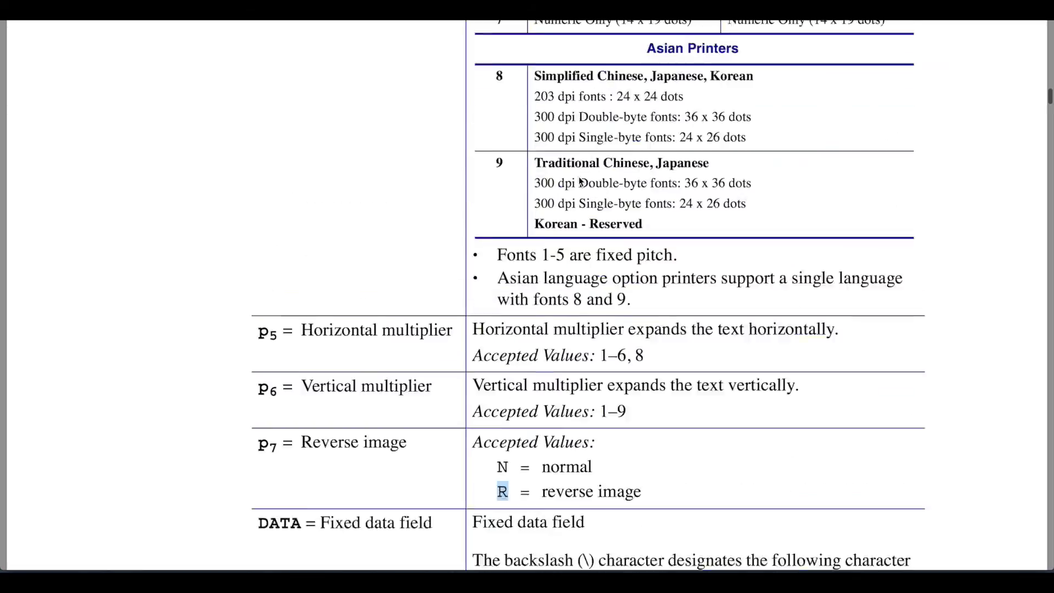
pyautogui.scroll(12, 579, 178)
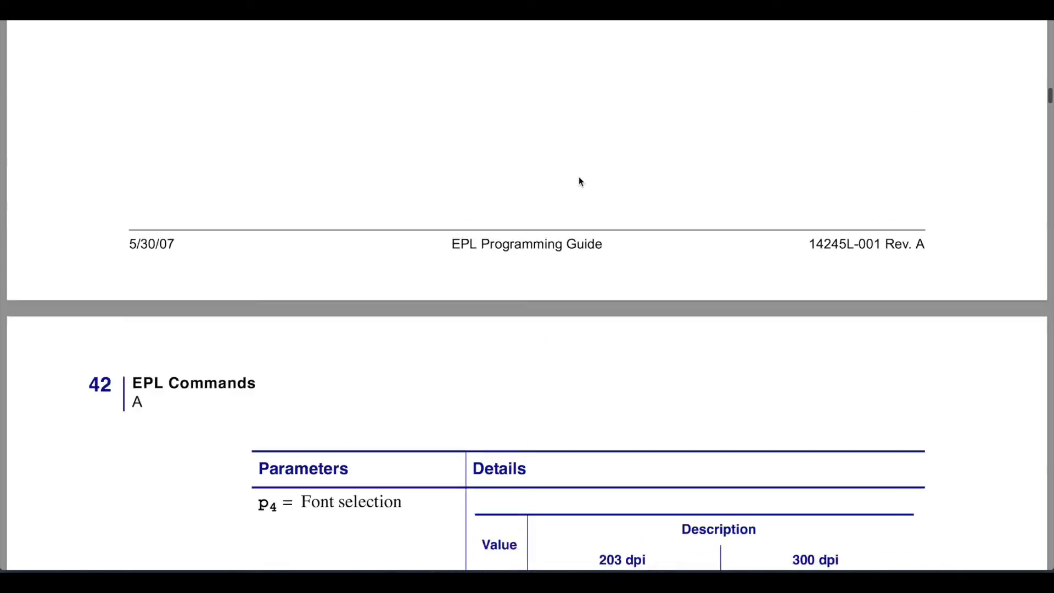
pyautogui.scroll(1, 580, 182)
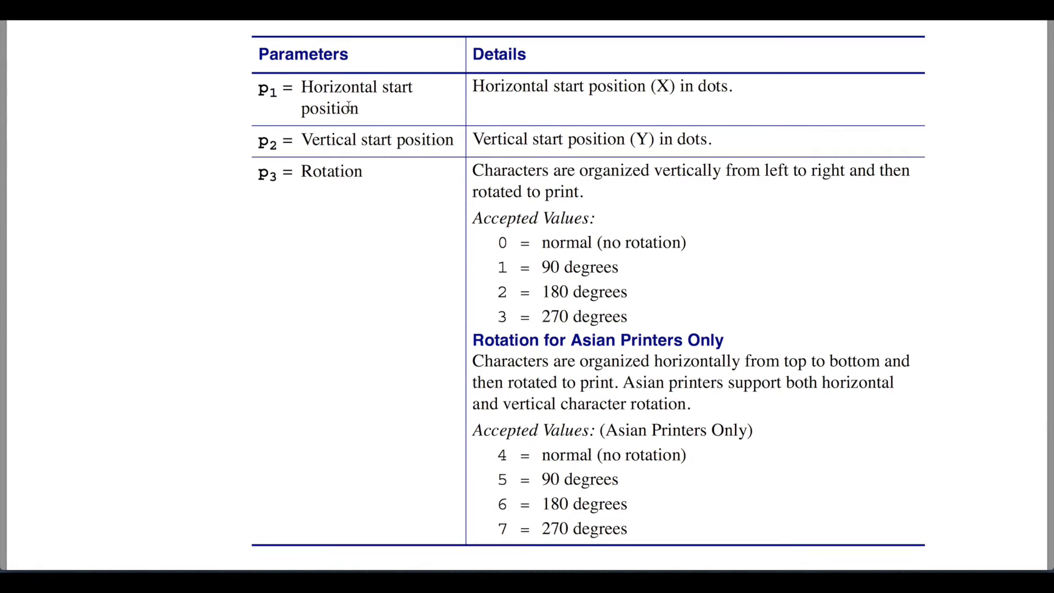
pyautogui.scroll(-12, 587, 212)
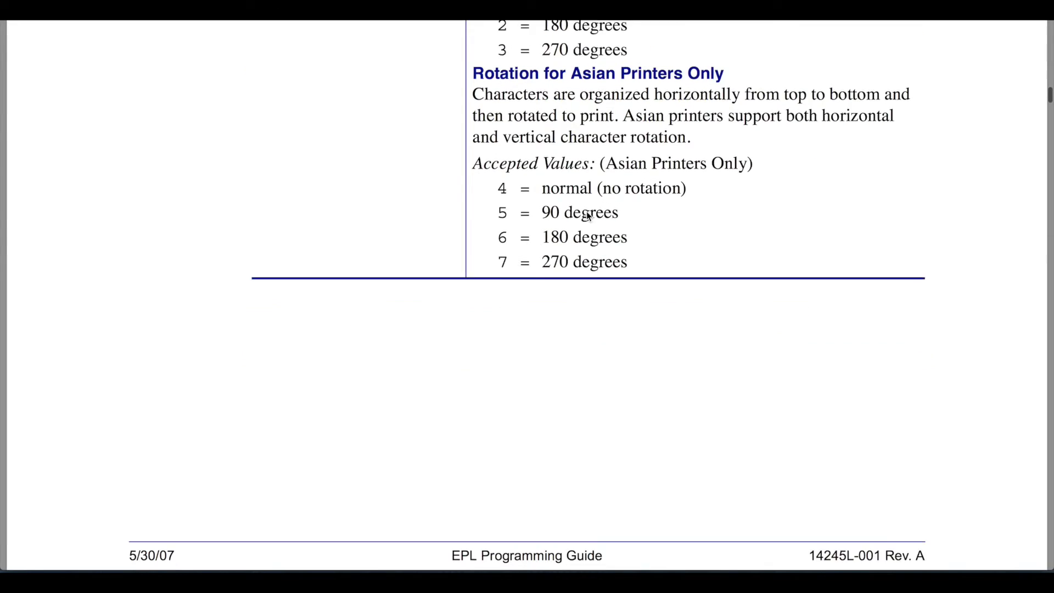
pyautogui.scroll(-10, 586, 212)
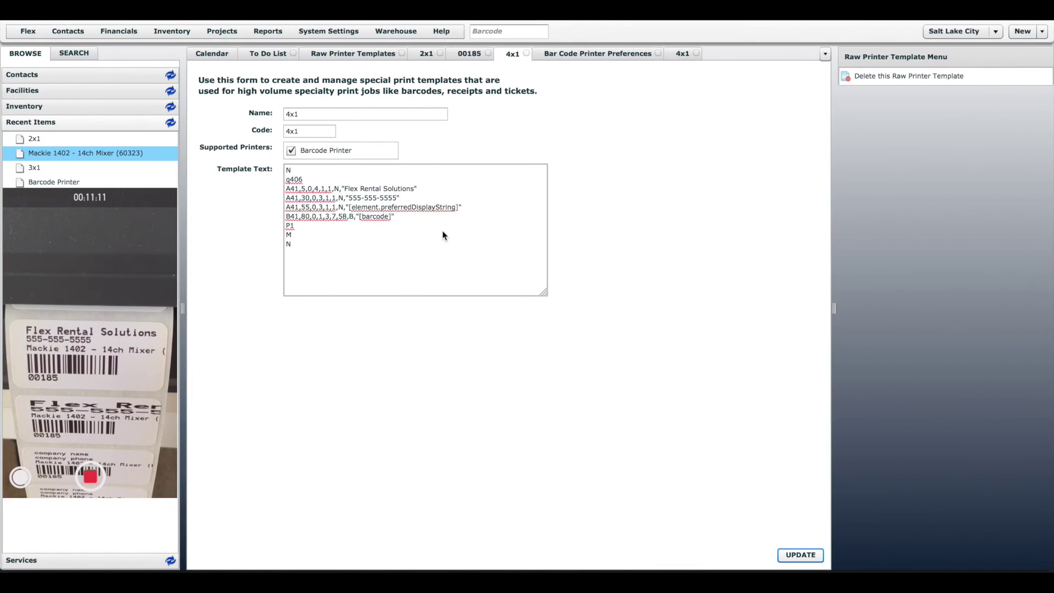
# Point out the P1 print command in the 4x1 template text
pyautogui.click(326, 246)
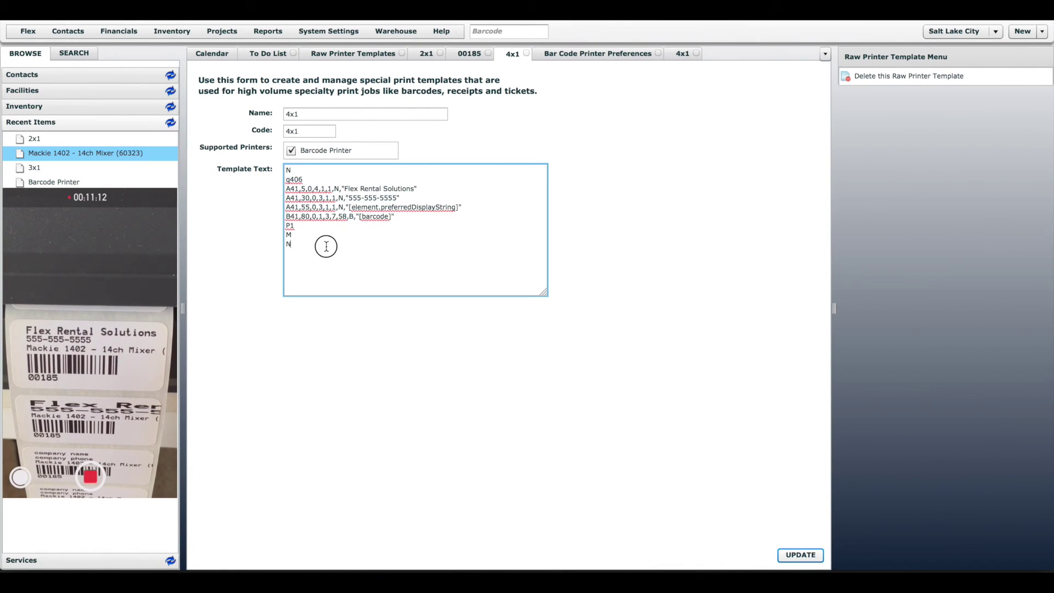
pyautogui.doubleClick(299, 225)
pyautogui.write('P1')
# Examine the quantity prompt for printing the mixer's 4x1 barcode, cancel the print and return to the 4x1 template text
pyautogui.click(465, 54)
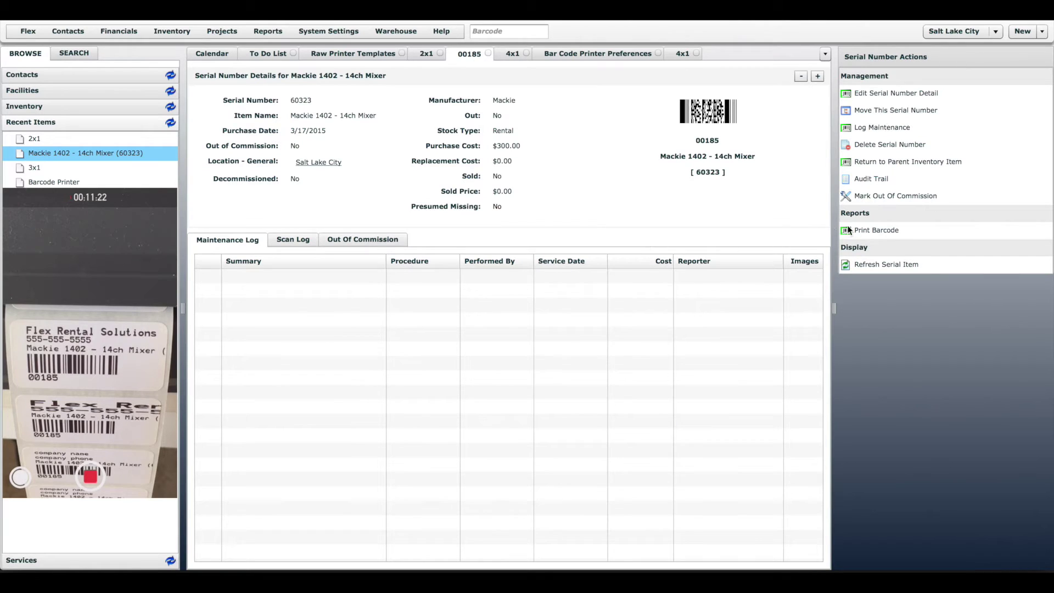
pyautogui.click(872, 231)
pyautogui.click(426, 219)
pyautogui.doubleClick(426, 219)
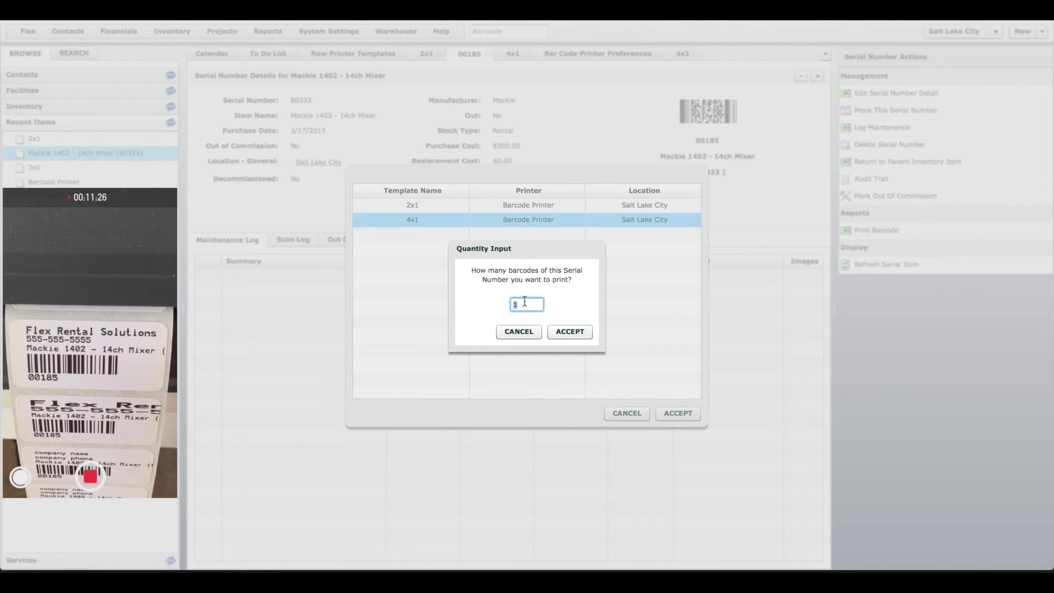
pyautogui.press('BackSpace')
pyautogui.click(528, 331)
pyautogui.click(617, 413)
pyautogui.click(513, 53)
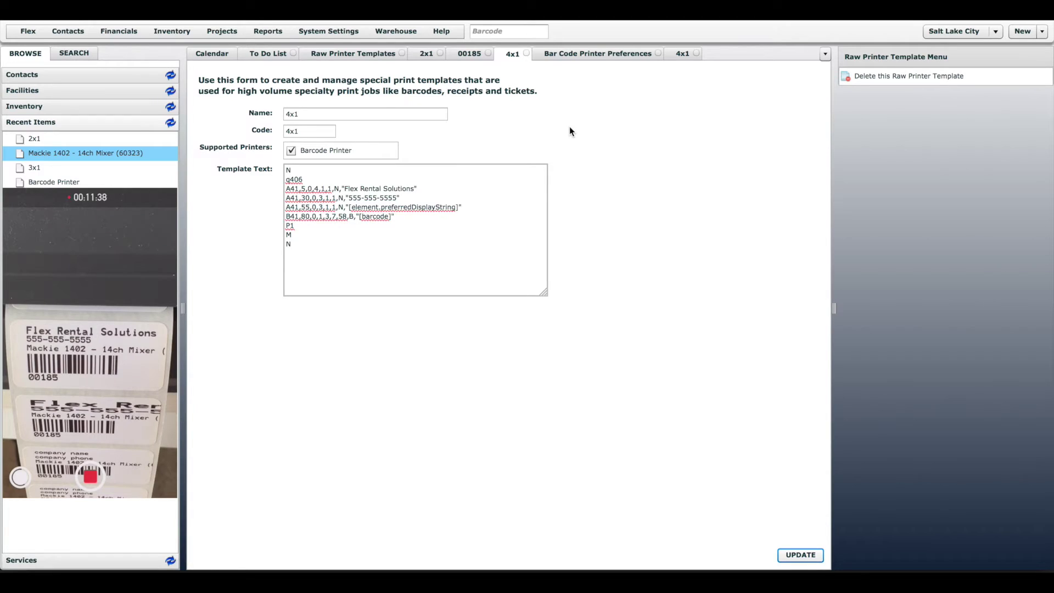
pyautogui.click(319, 248)
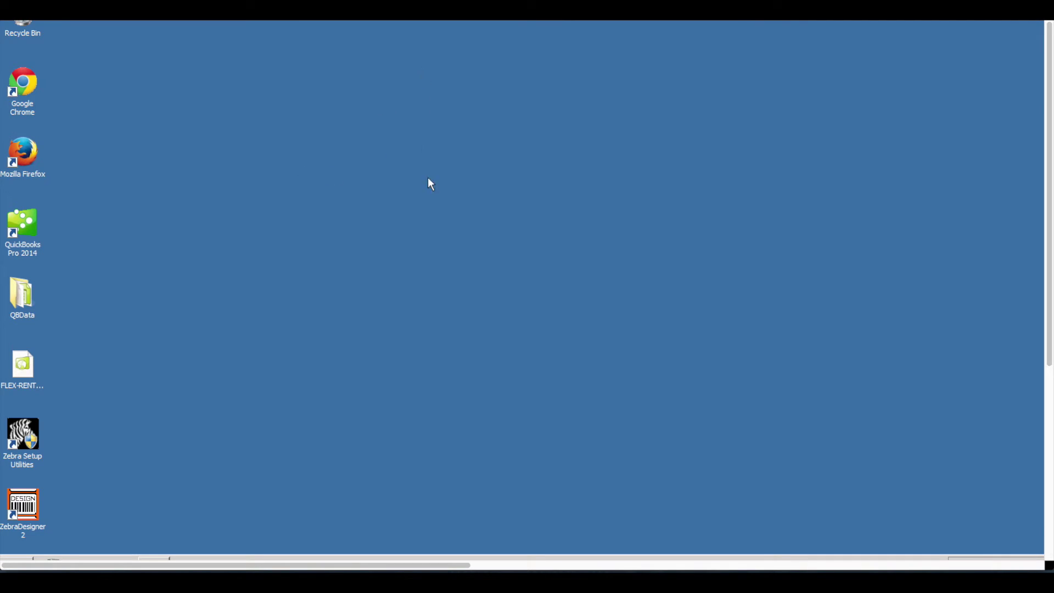
# Switch to ZebraDesigner 2 on the Windows desktop and start creating a new label
pyautogui.doubleClick(31, 530)
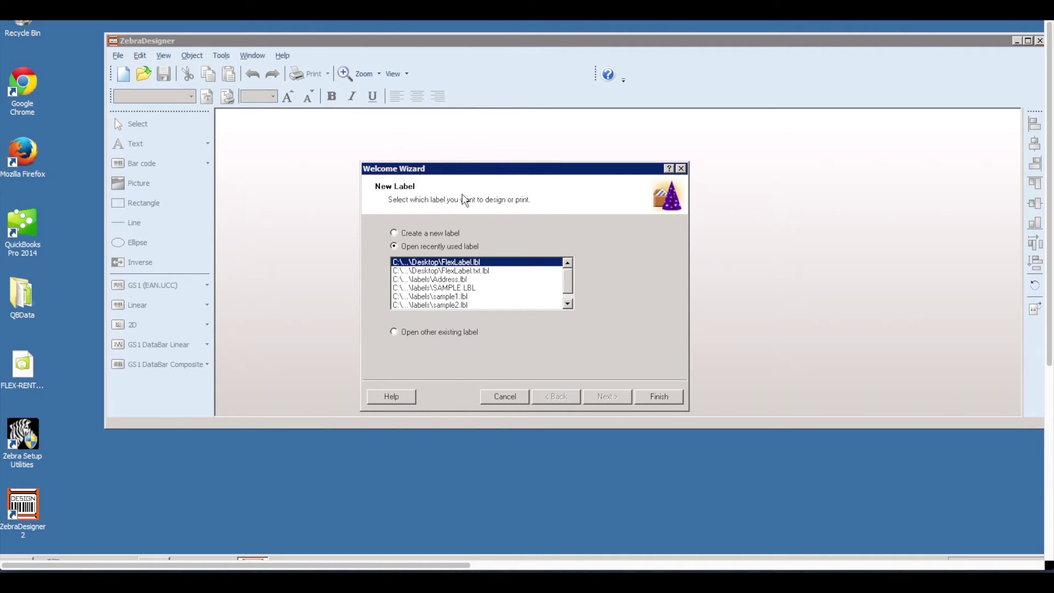
pyautogui.moveTo(477, 169); pyautogui.dragTo(469, 159)
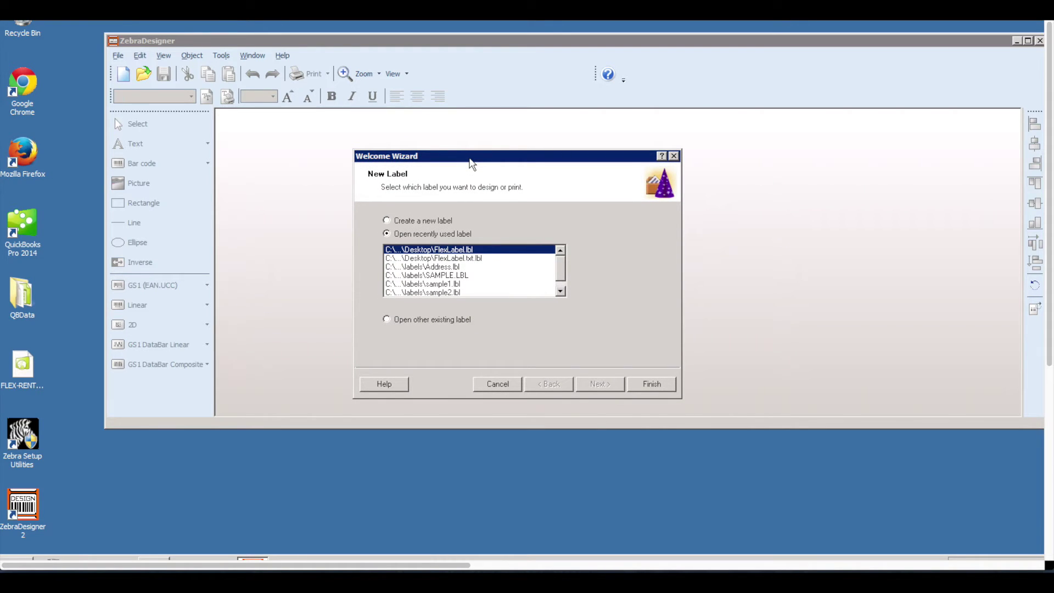
pyautogui.click(426, 222)
pyautogui.click(652, 384)
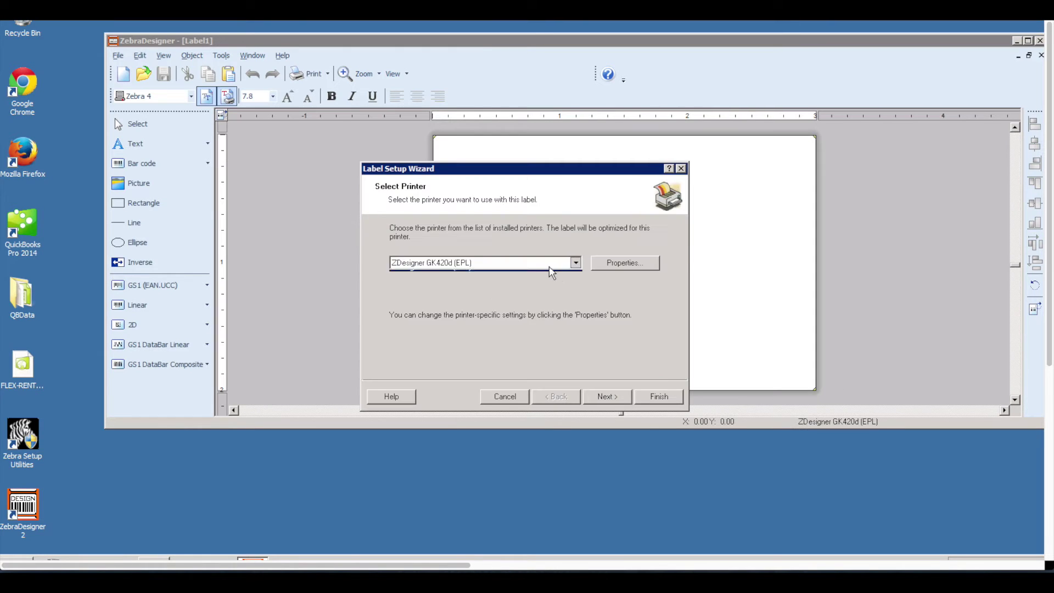
# Select ZDesigner GK420d instead of its EPL variant as the printer for the new label
pyautogui.click(549, 267)
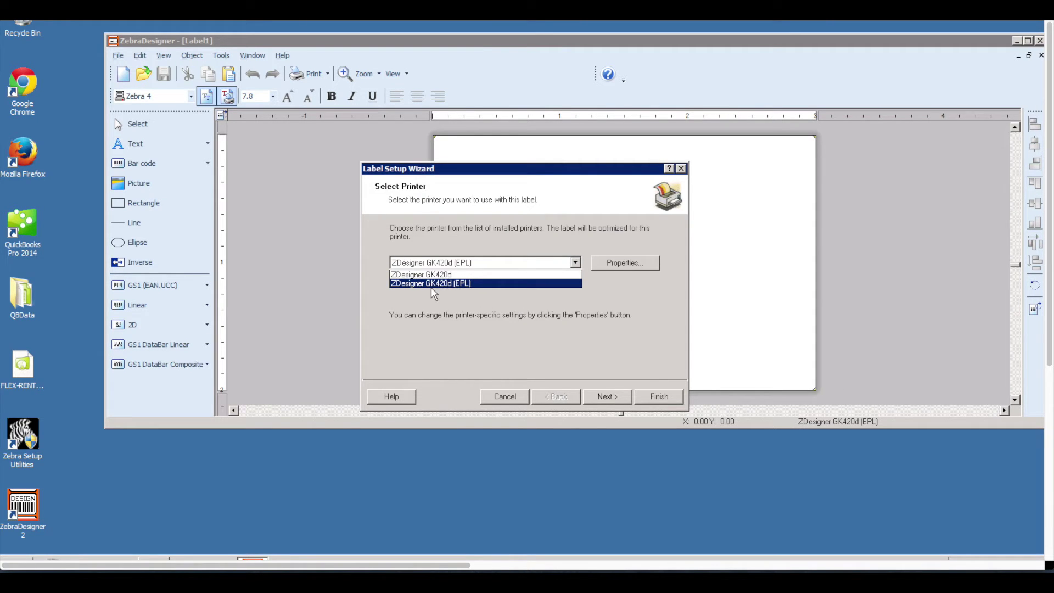
pyautogui.click(464, 274)
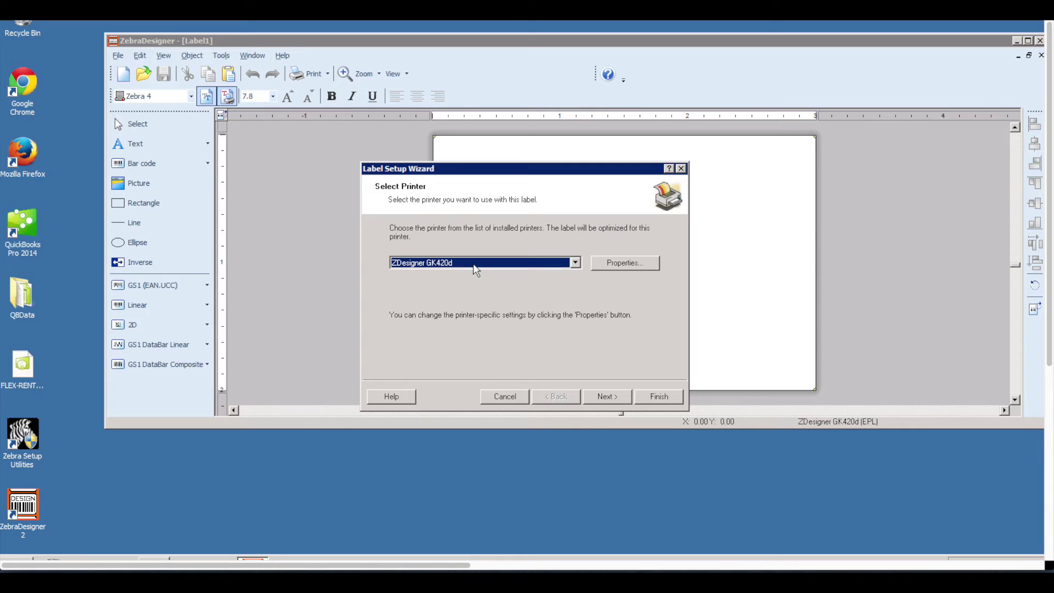
pyautogui.click(472, 265)
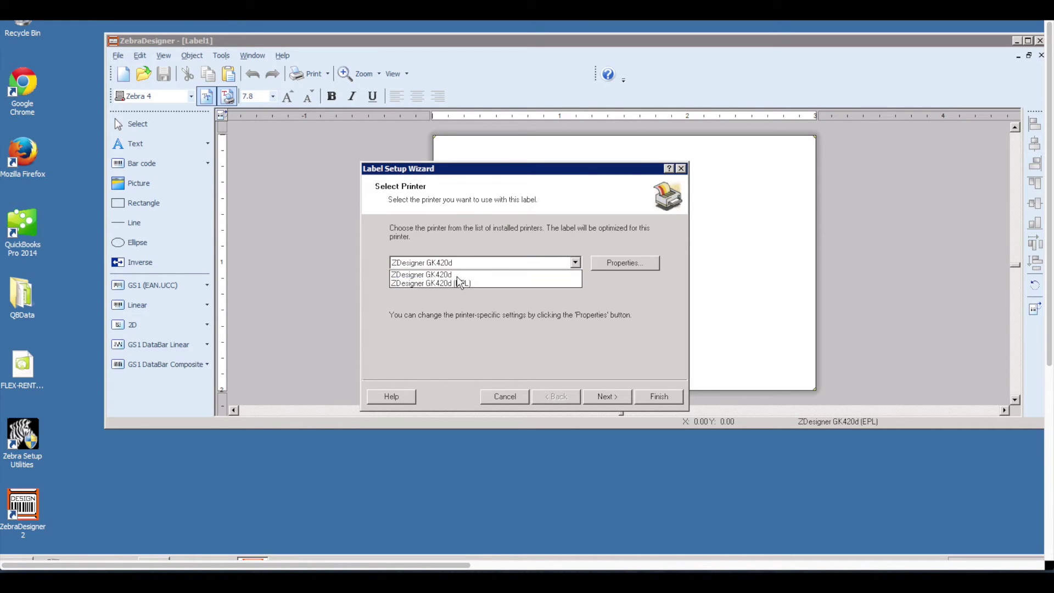
pyautogui.click(471, 274)
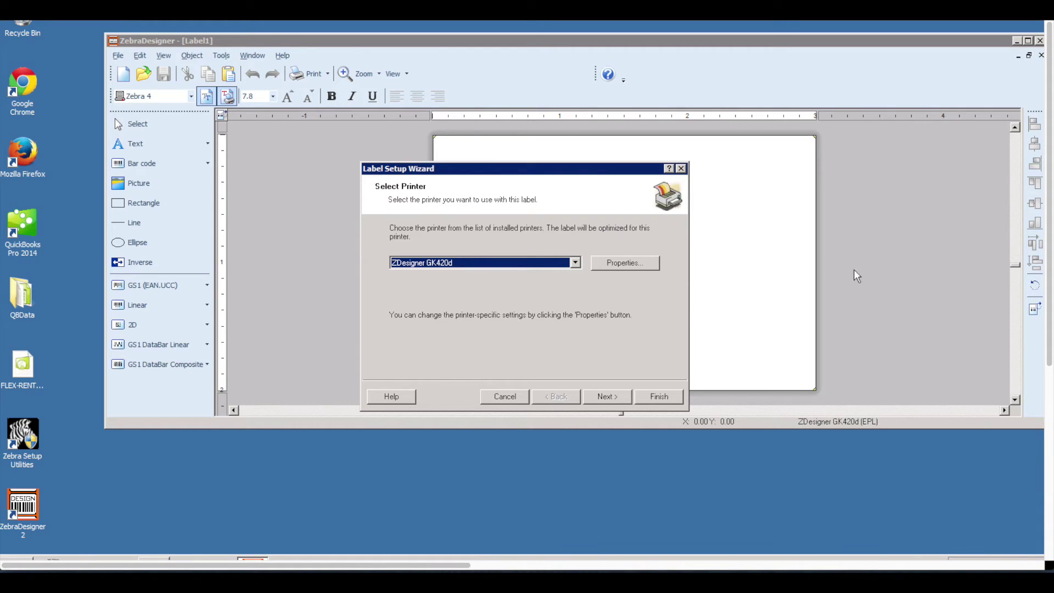
pyautogui.moveTo(552, 178)
pyautogui.mouseDown()
pyautogui.moveTo(547, 148)
pyautogui.moveTo(550, 159)
pyautogui.mouseUp()
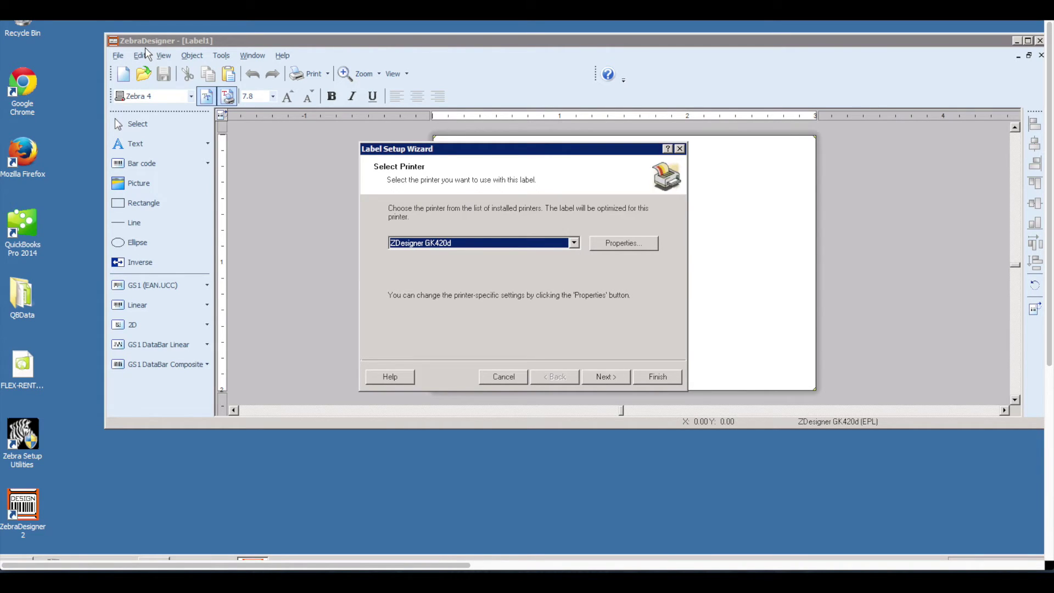
pyautogui.moveTo(425, 149); pyautogui.dragTo(418, 148)
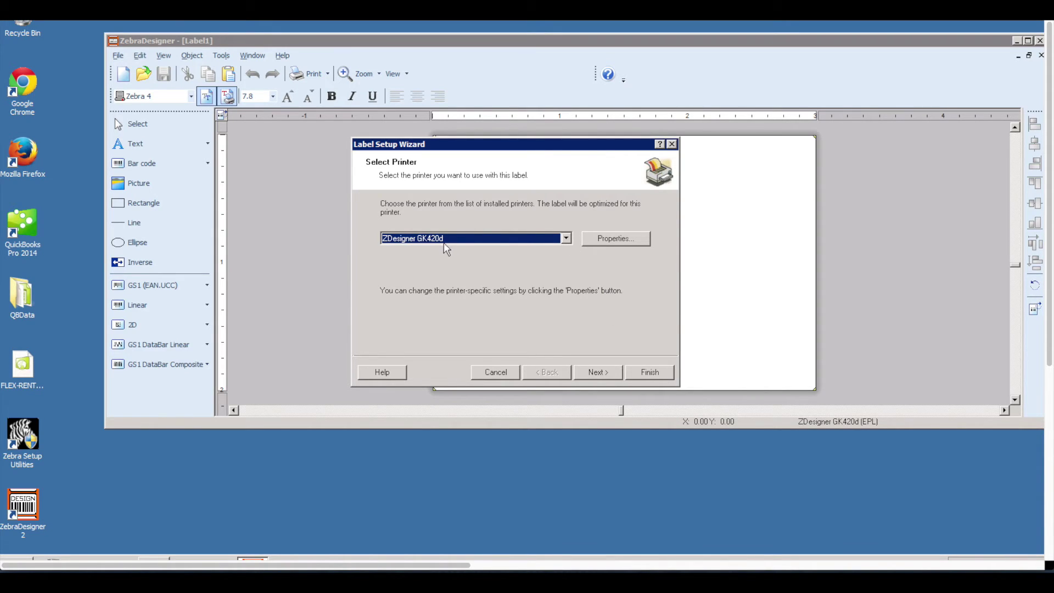
# Set the label size in the printer's properties to 2 inches wide and 1 inch high
pyautogui.click(617, 243)
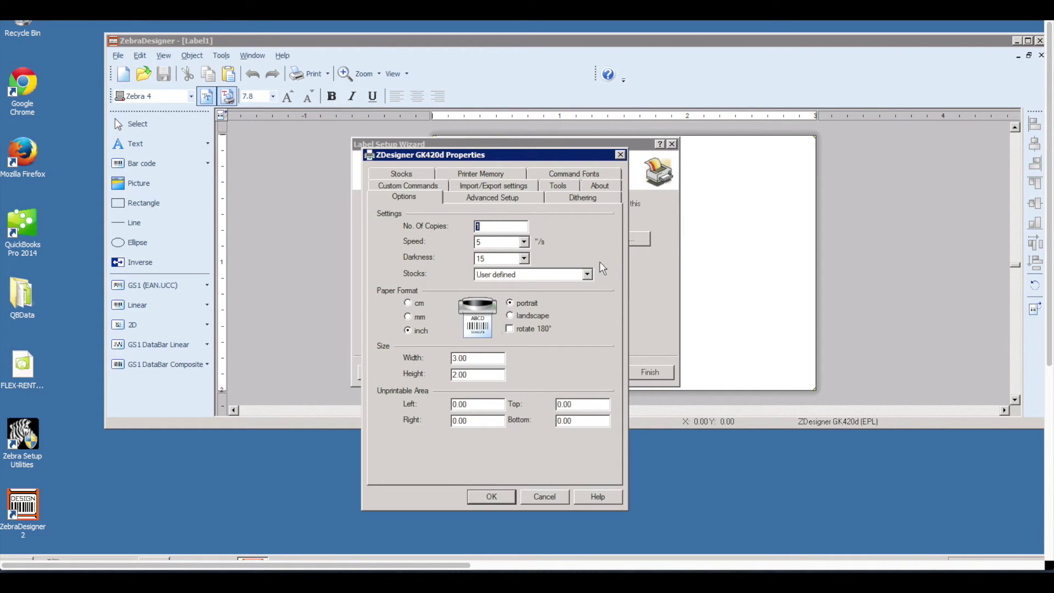
pyautogui.doubleClick(477, 357)
pyautogui.write('2')
pyautogui.click(480, 375)
pyautogui.doubleClick(480, 375)
pyautogui.write('1')
# Set the printer's dithering type to None and finish the label setup
pyautogui.click(591, 202)
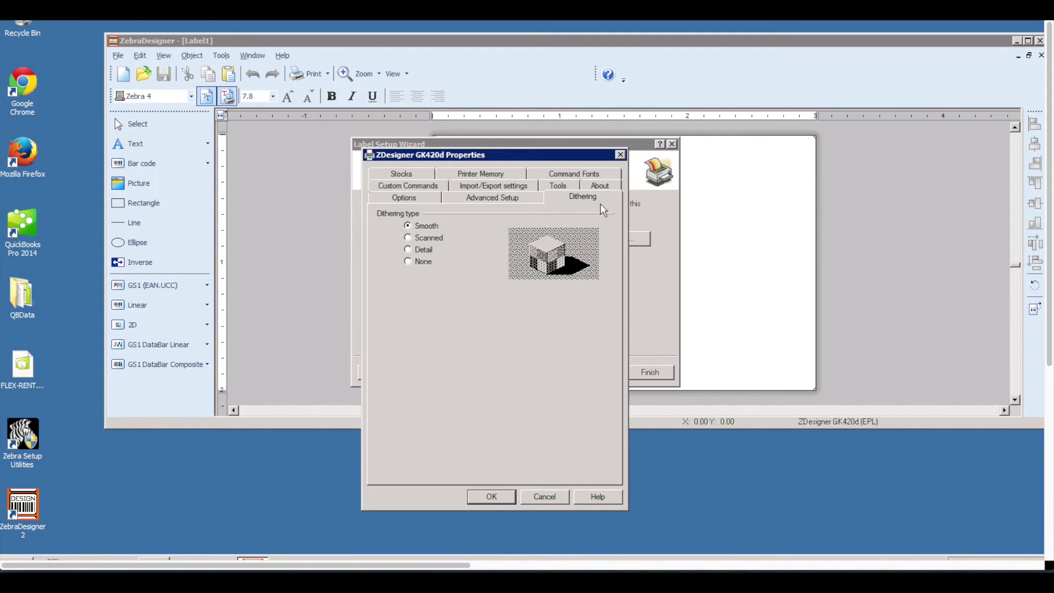
pyautogui.click(417, 263)
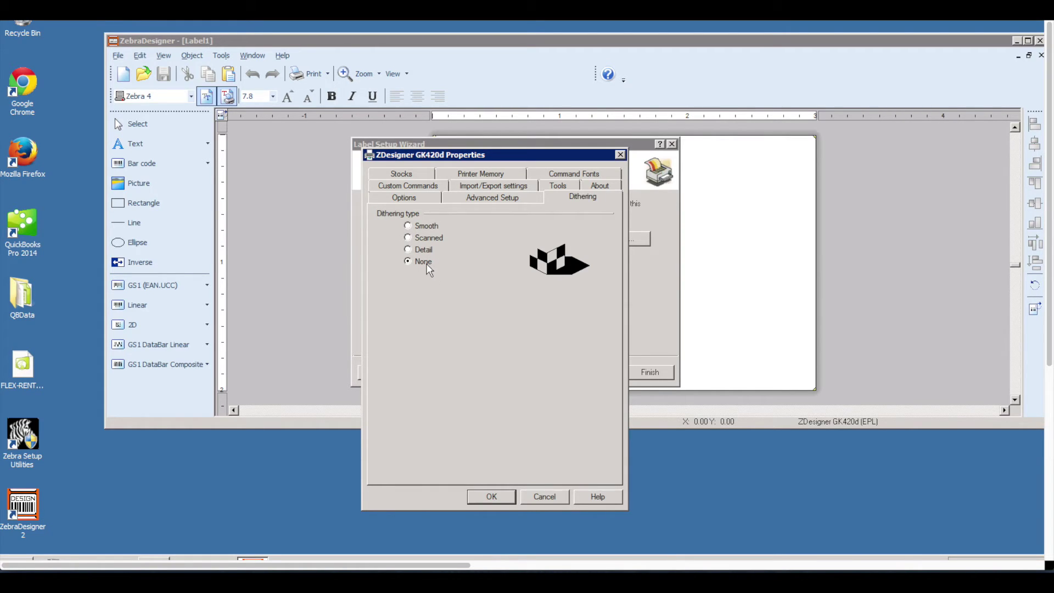
pyautogui.click(484, 496)
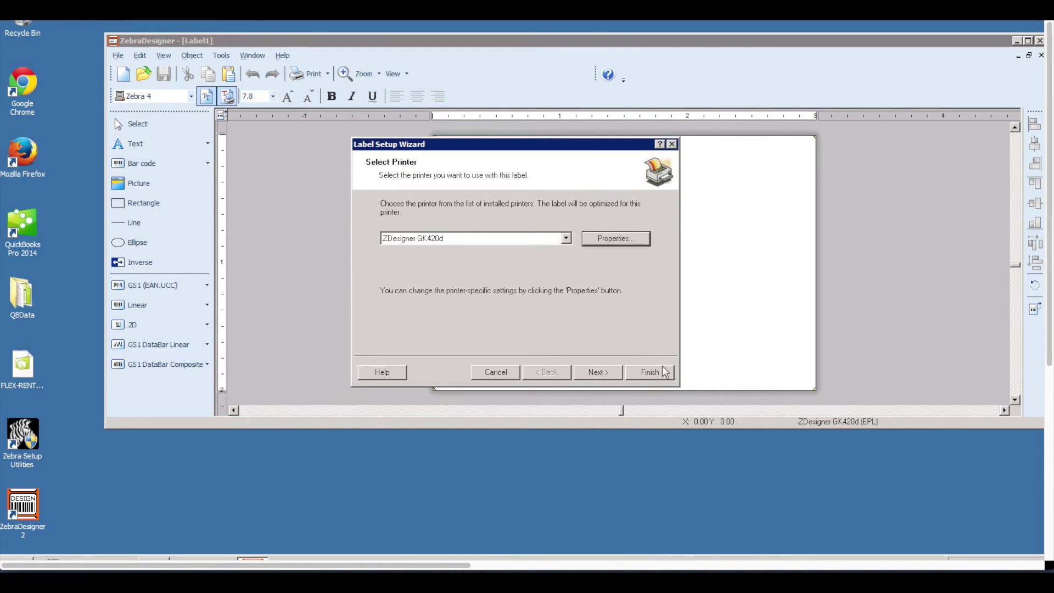
pyautogui.click(658, 373)
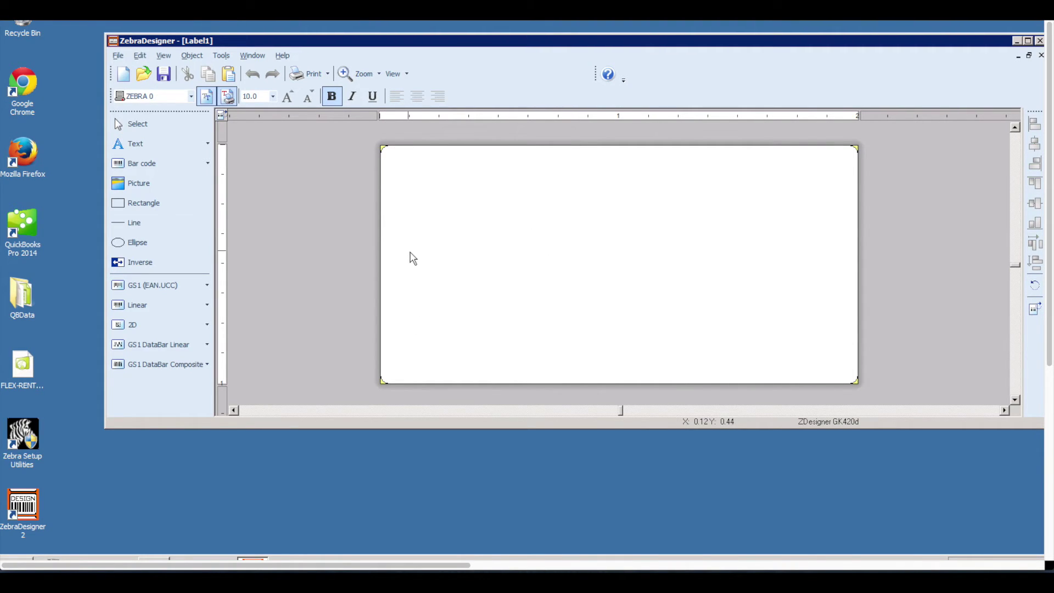
# Insert the picture flexWithGradientBar300x100.jpg from the Downloads folder onto the label
pyautogui.click(158, 187)
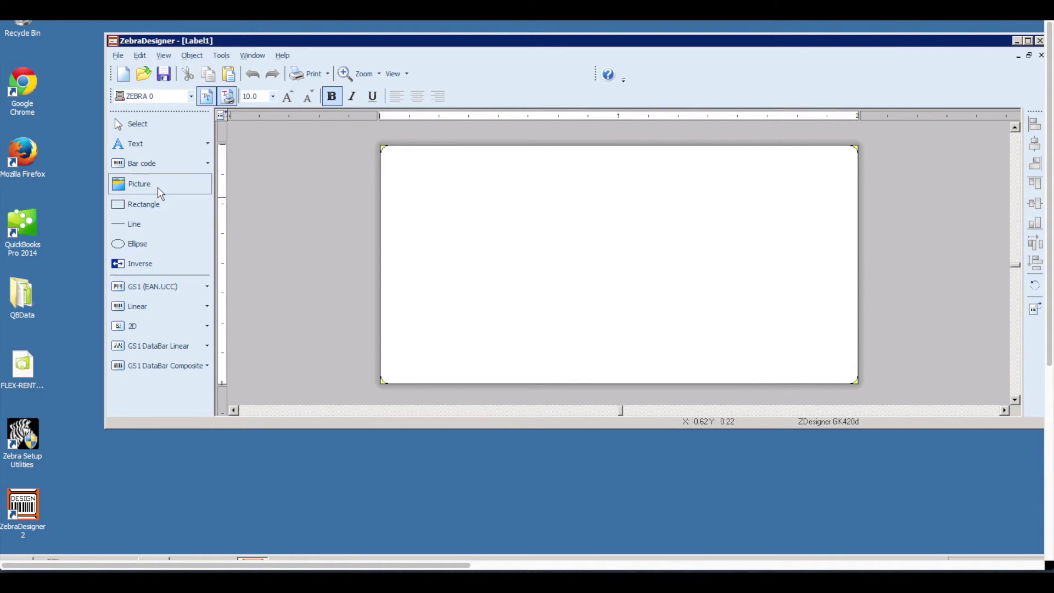
pyautogui.click(402, 214)
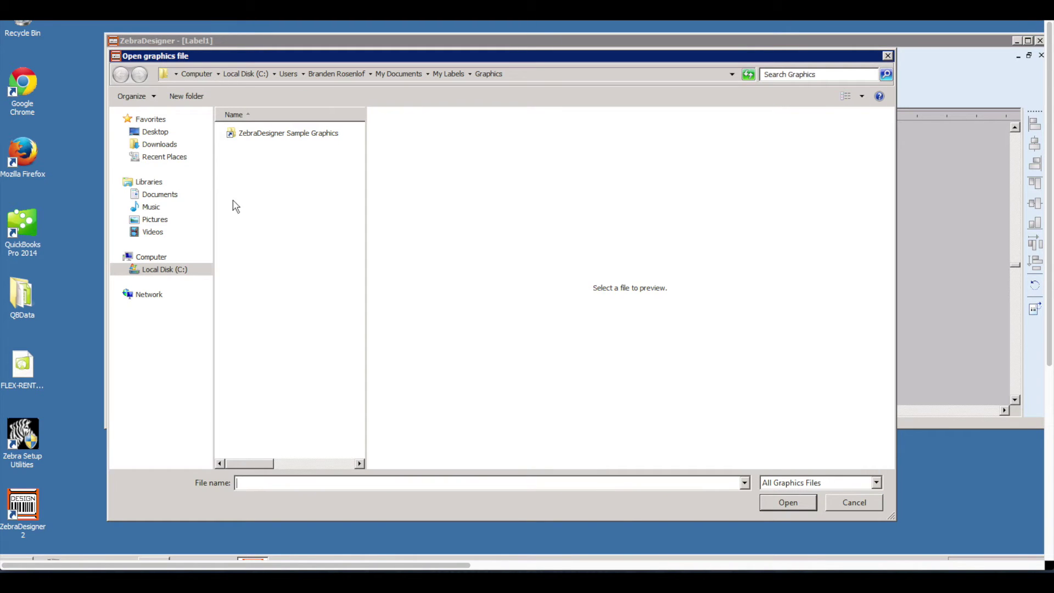
pyautogui.click(161, 144)
pyautogui.click(295, 141)
pyautogui.doubleClick(295, 141)
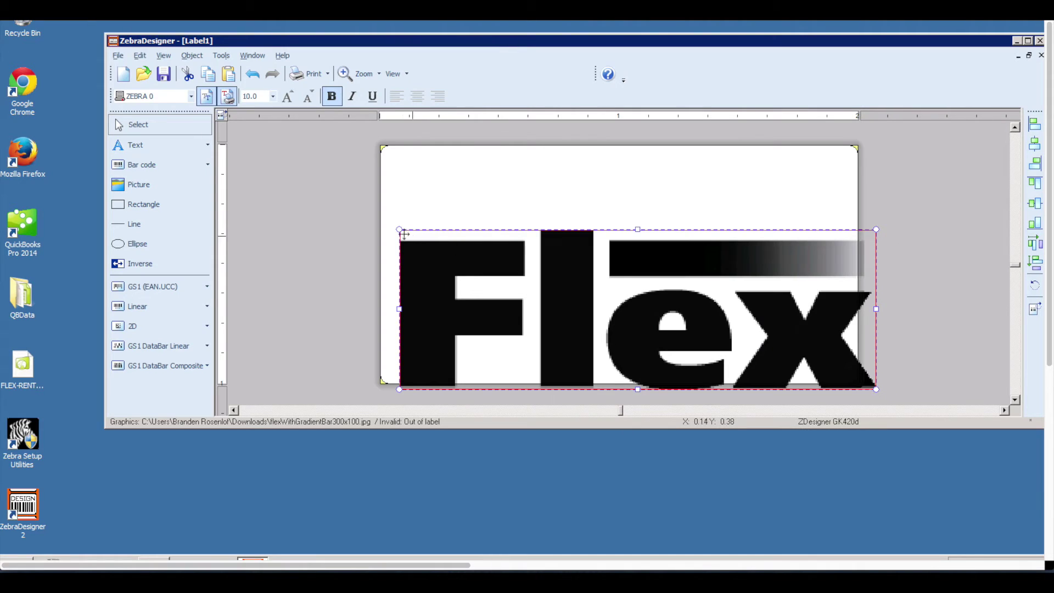
# Rotate the Flex logo to read upward and shrink it to fit along the label's left edge
pyautogui.moveTo(399, 228)
pyautogui.mouseDown()
pyautogui.moveTo(501, 273)
pyautogui.moveTo(649, 306)
pyautogui.moveTo(695, 302)
pyautogui.moveTo(591, 244)
pyautogui.moveTo(413, 222)
pyautogui.mouseUp()
pyautogui.click(1035, 285)
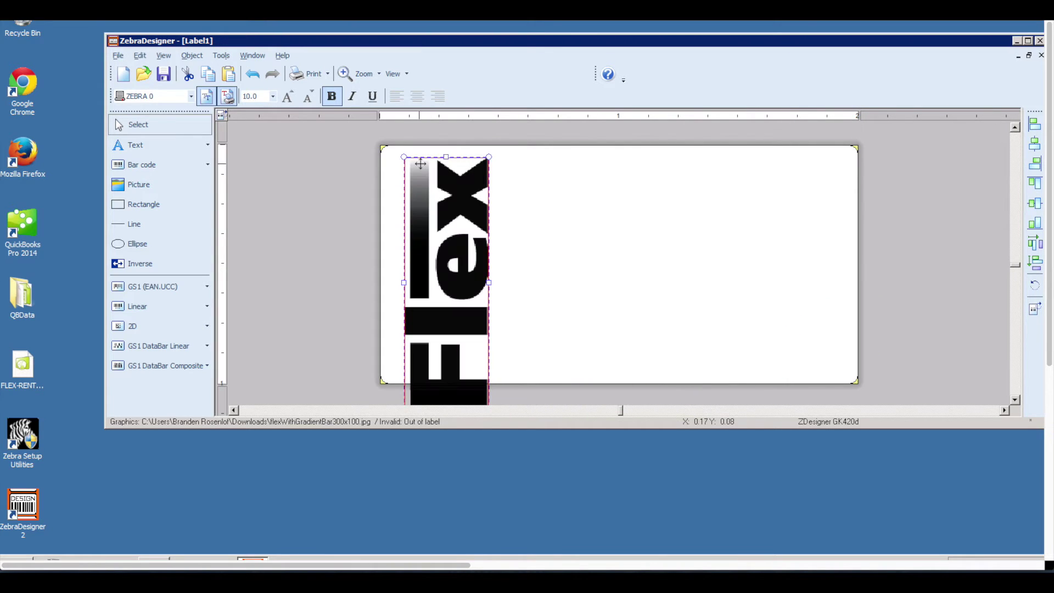
pyautogui.moveTo(405, 159); pyautogui.dragTo(422, 203)
pyautogui.click(554, 225)
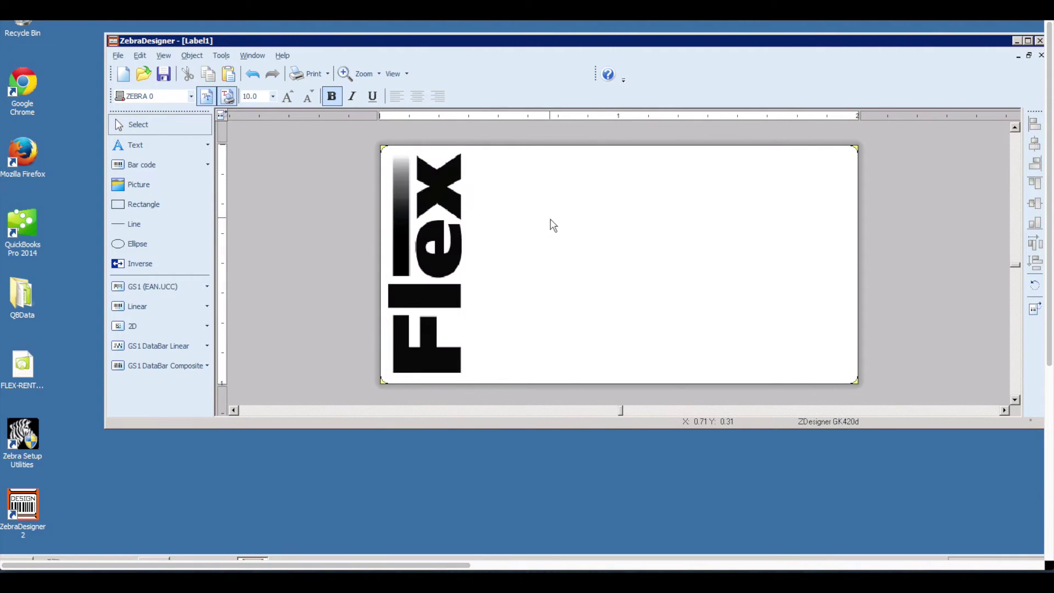
# Add a fixed text object containing the phone number on the label next to the logo
pyautogui.click(208, 145)
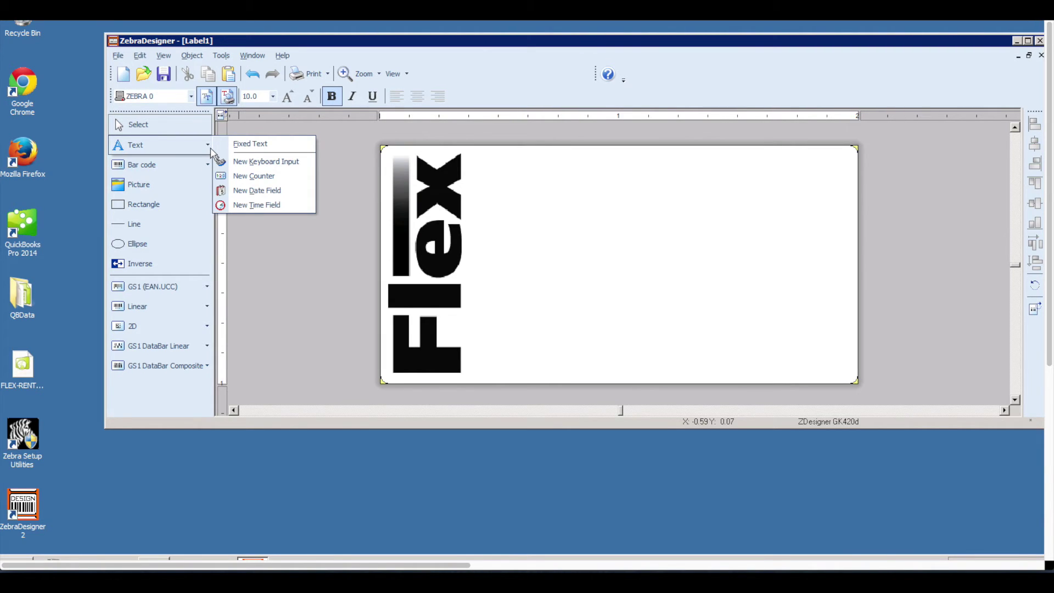
pyautogui.click(261, 144)
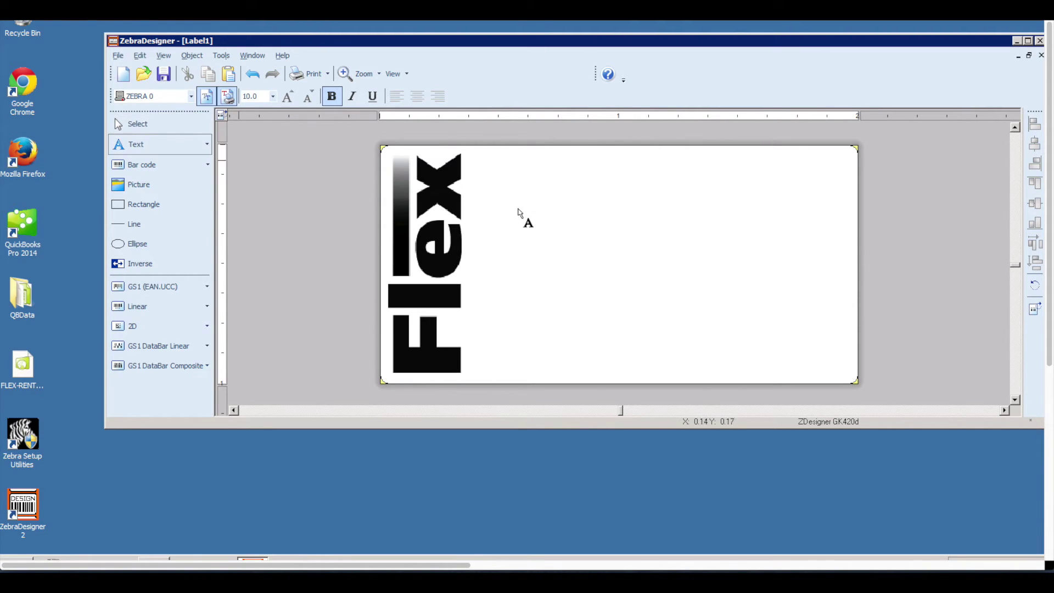
pyautogui.click(521, 186)
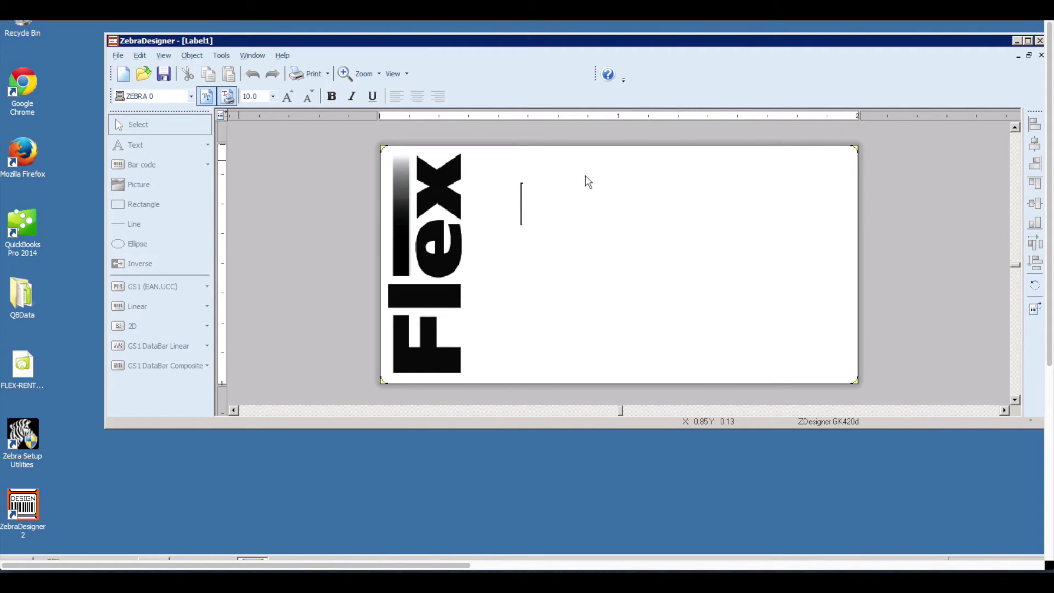
pyautogui.write('555- 555- 5555')
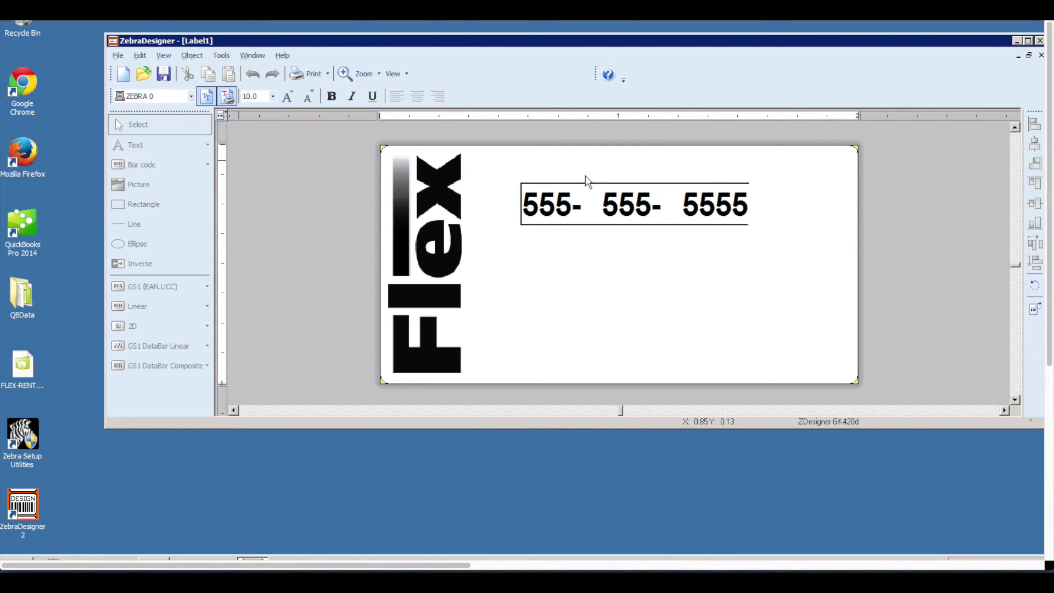
pyautogui.click(742, 277)
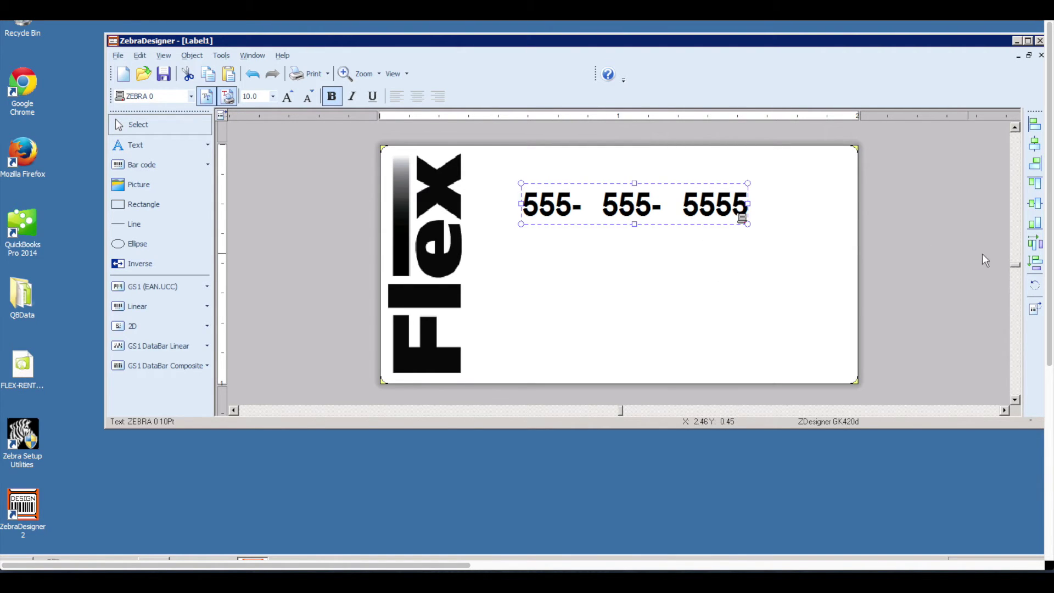
# Rotate the phone number text to vertical and place it directly beside the Flex logo within the label
pyautogui.click(1034, 285)
pyautogui.moveTo(630, 182); pyautogui.dragTo(501, 211)
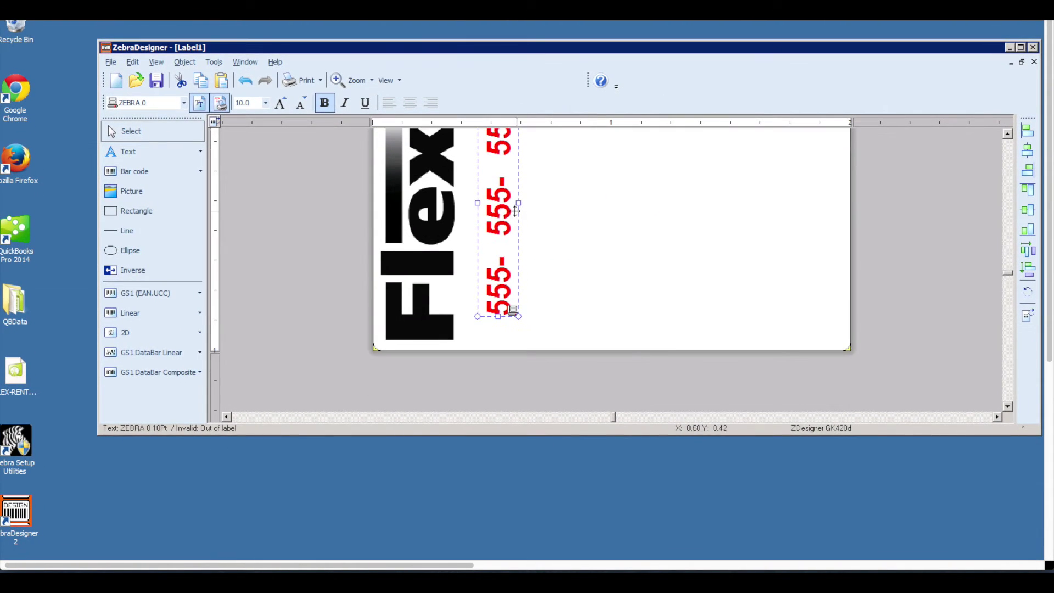
pyautogui.click(505, 223)
pyautogui.moveTo(501, 217); pyautogui.dragTo(479, 249)
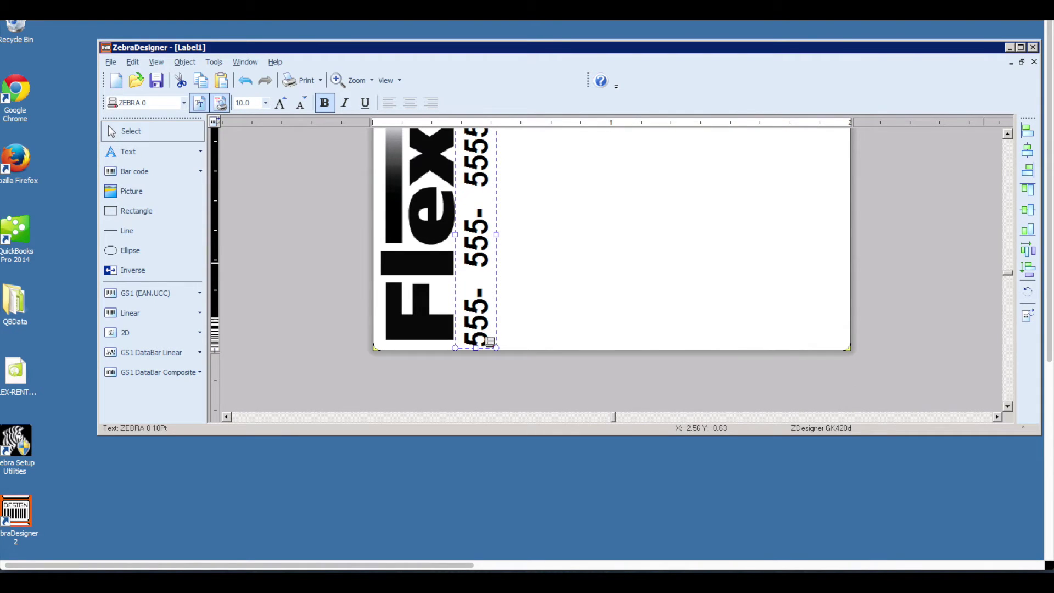
pyautogui.scroll(2, 1014, 142)
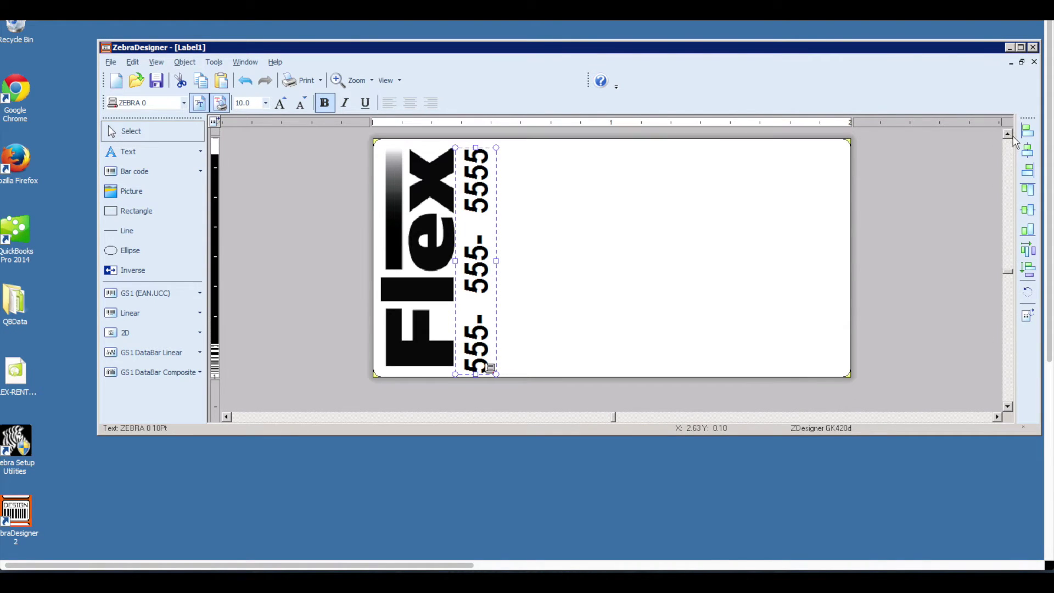
pyautogui.click(483, 255)
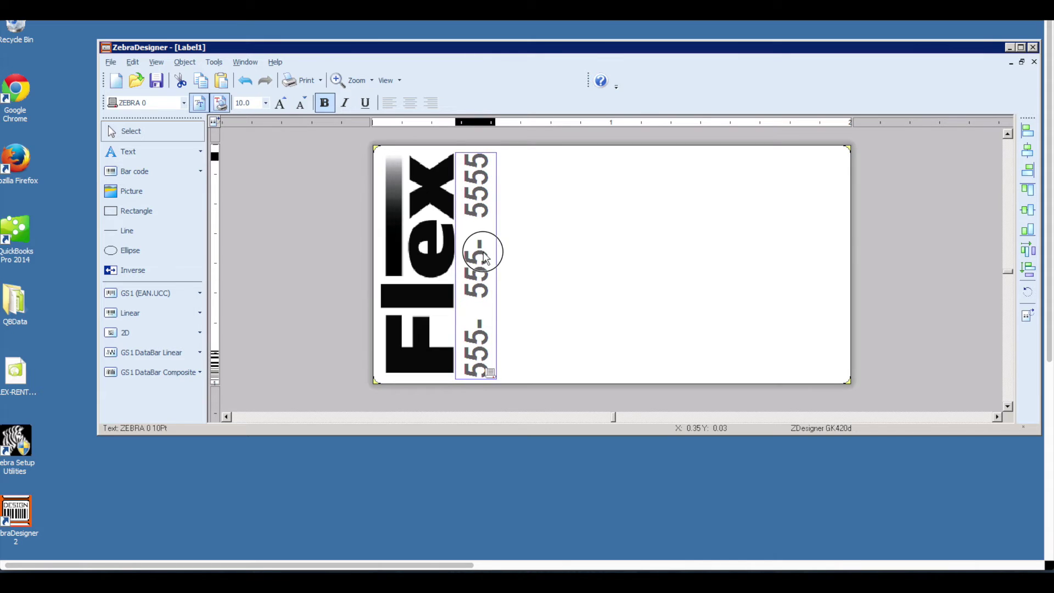
pyautogui.moveTo(483, 254); pyautogui.dragTo(486, 257)
pyautogui.click(554, 255)
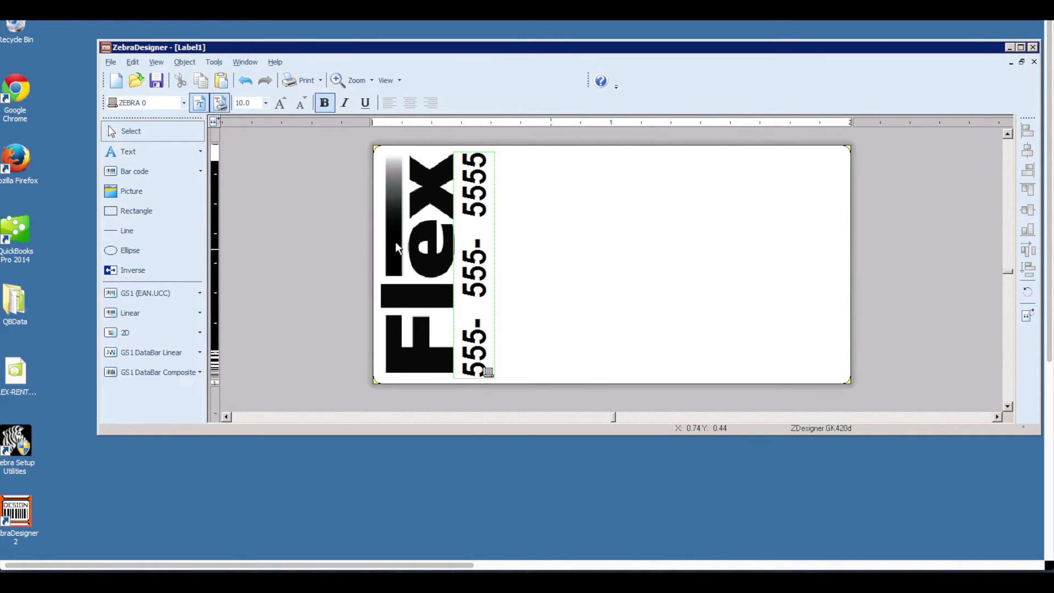
# Place a new bar code object on the lower part of the label and choose variable bar code data
pyautogui.click(204, 172)
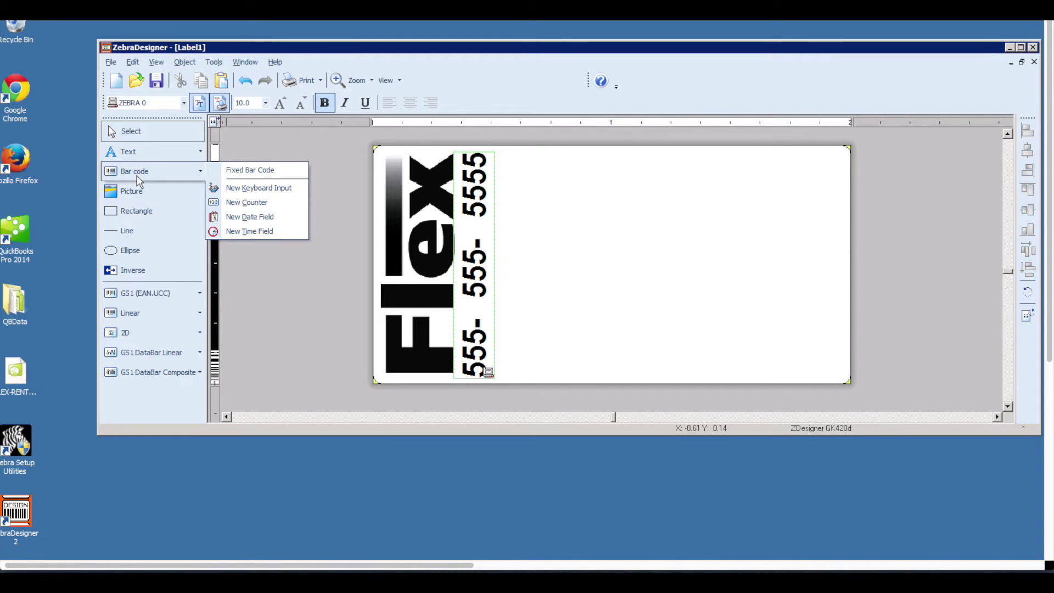
pyautogui.click(252, 172)
pyautogui.click(521, 311)
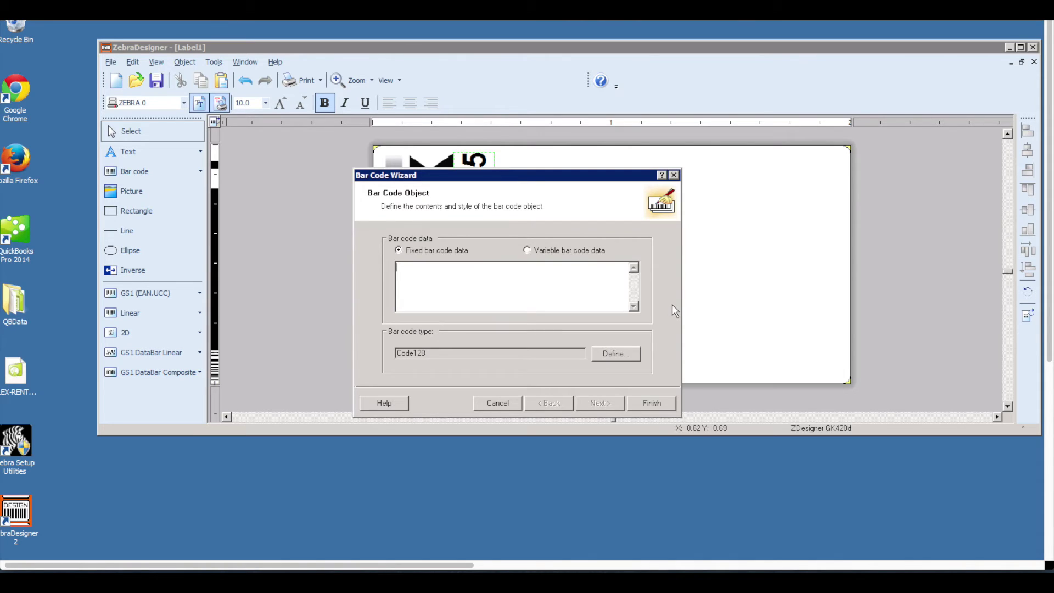
pyautogui.click(551, 257)
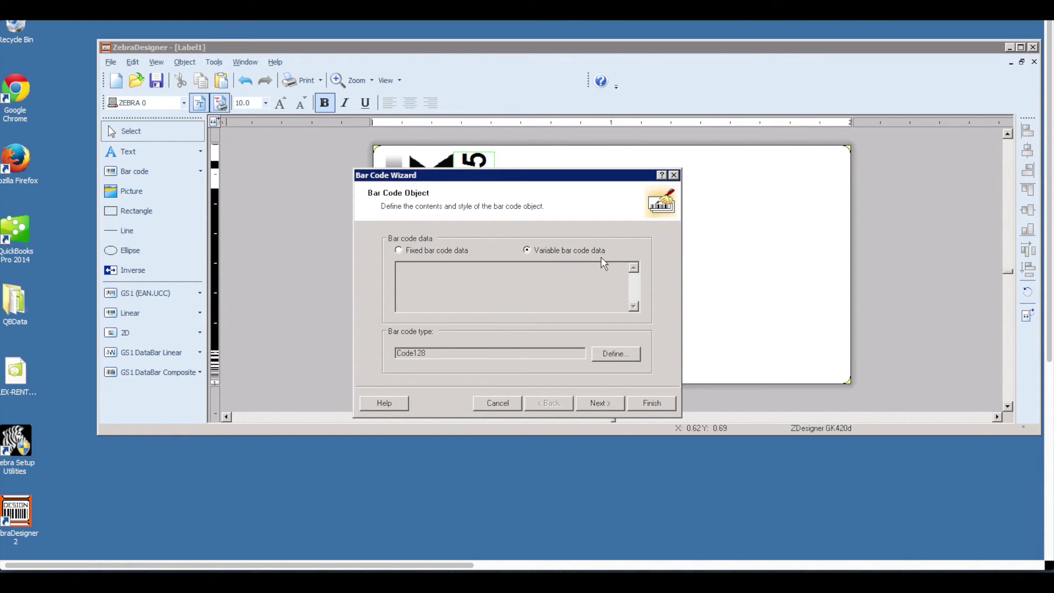
pyautogui.click(425, 253)
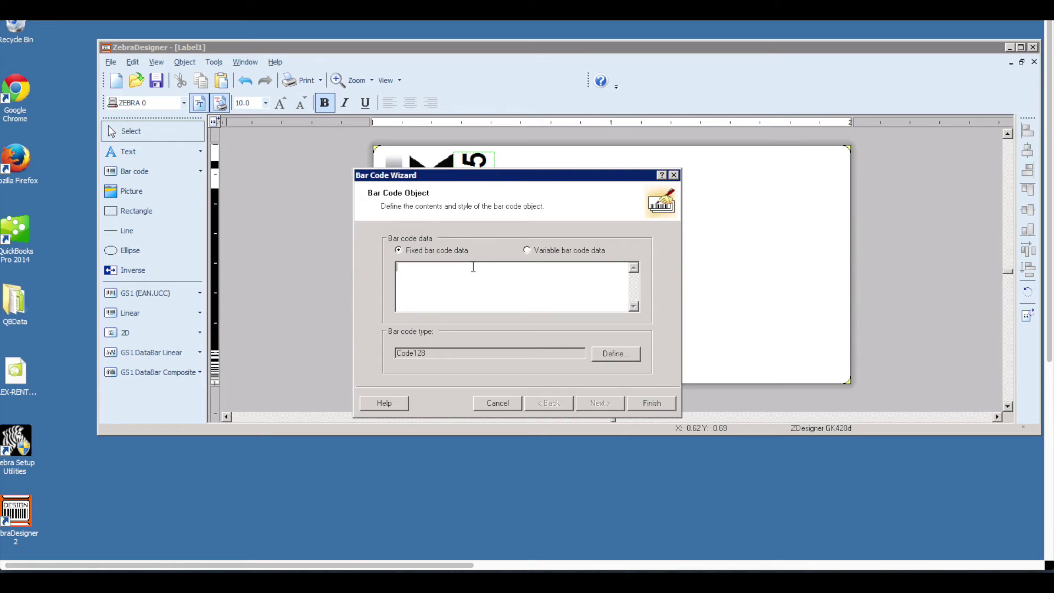
pyautogui.click(551, 253)
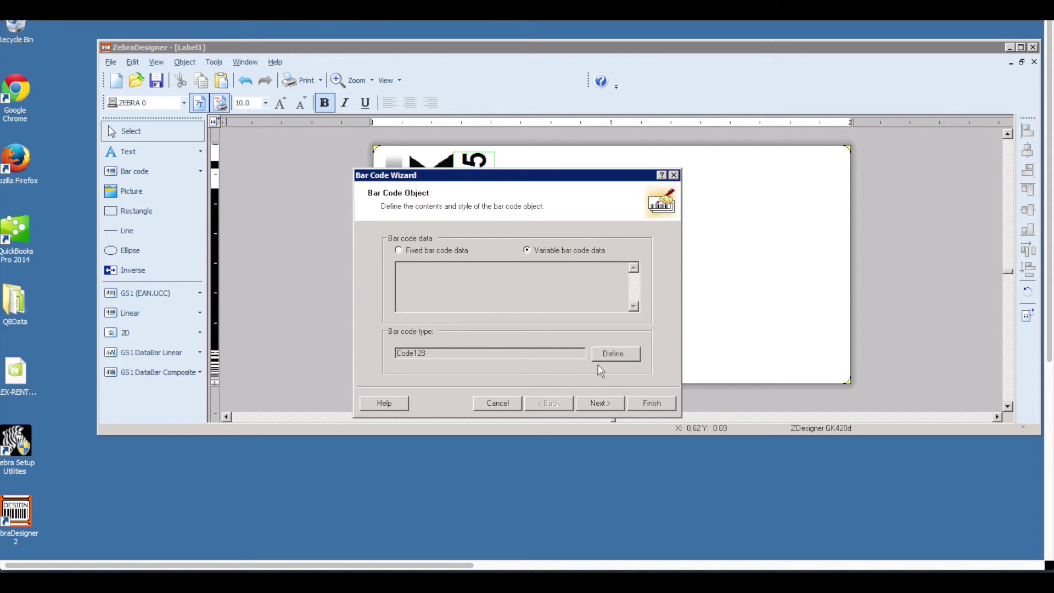
# Define the bar code's variable as keyboard input with prompt text [barcode] and finish without a prefix or suffix
pyautogui.click(606, 406)
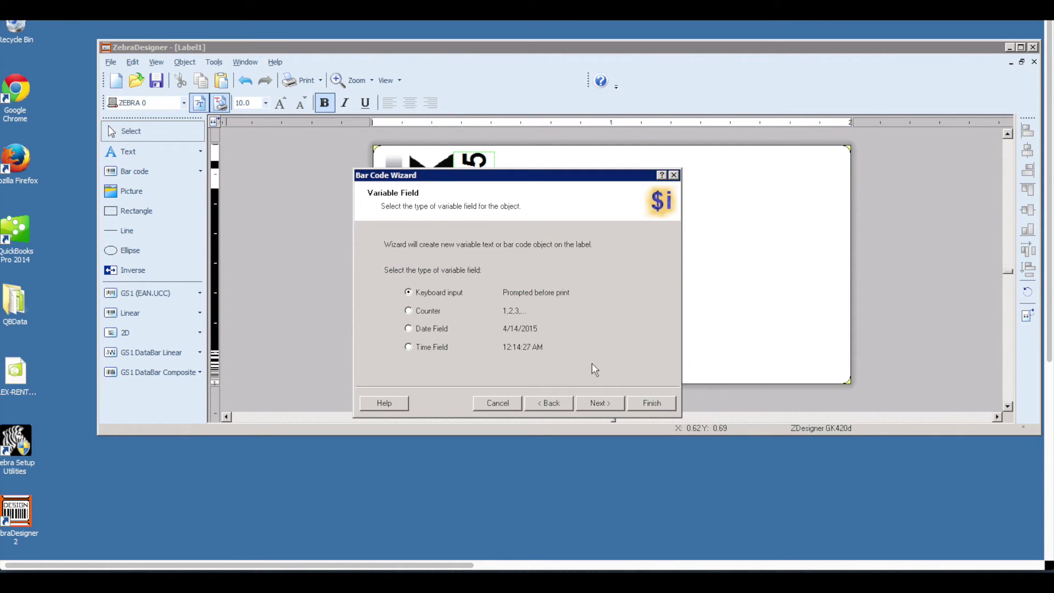
pyautogui.click(604, 405)
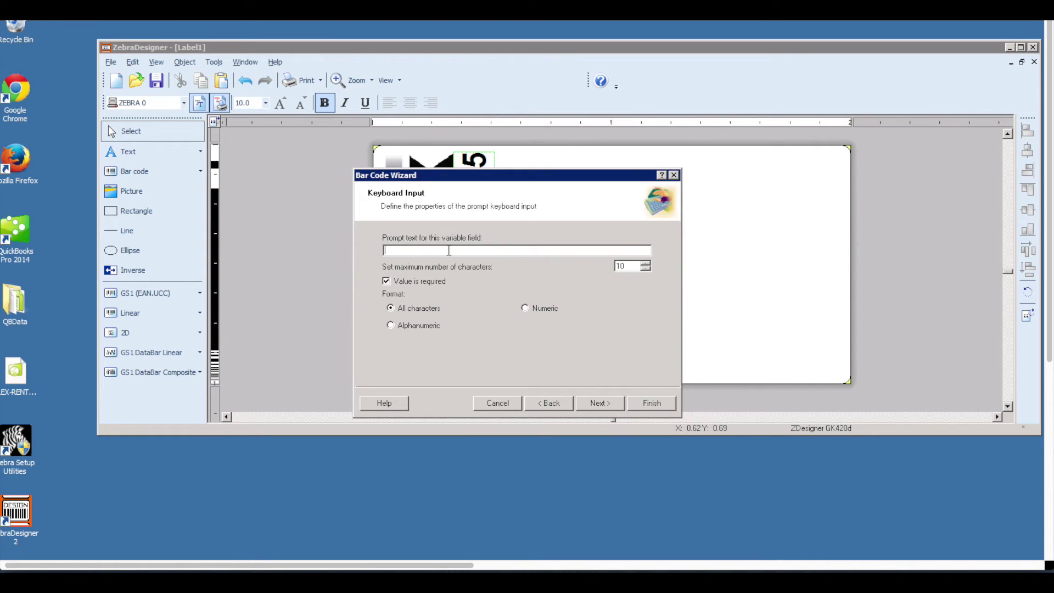
pyautogui.write('[barcode]')
pyautogui.click(416, 251)
pyautogui.click(611, 404)
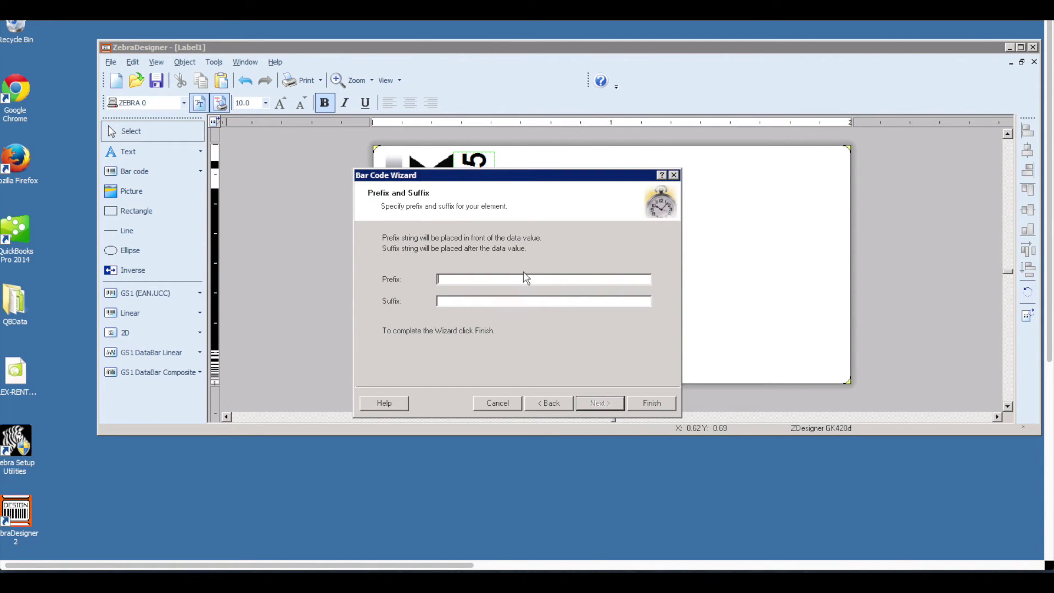
pyautogui.click(654, 404)
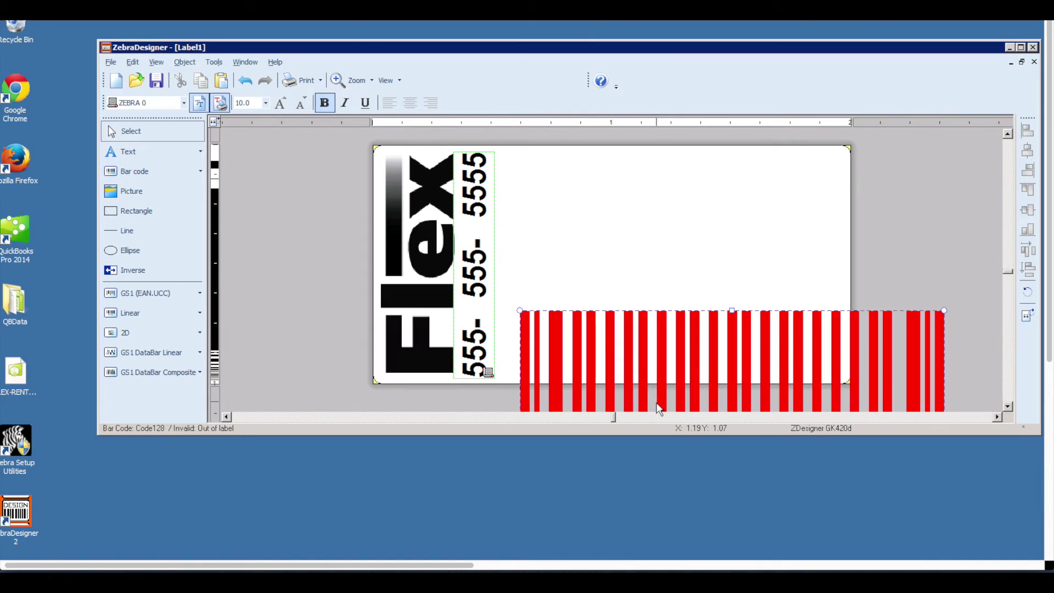
# Resize the bar code and position it fully inside the lower part of the label beside the phone number
pyautogui.moveTo(520, 311); pyautogui.dragTo(545, 235)
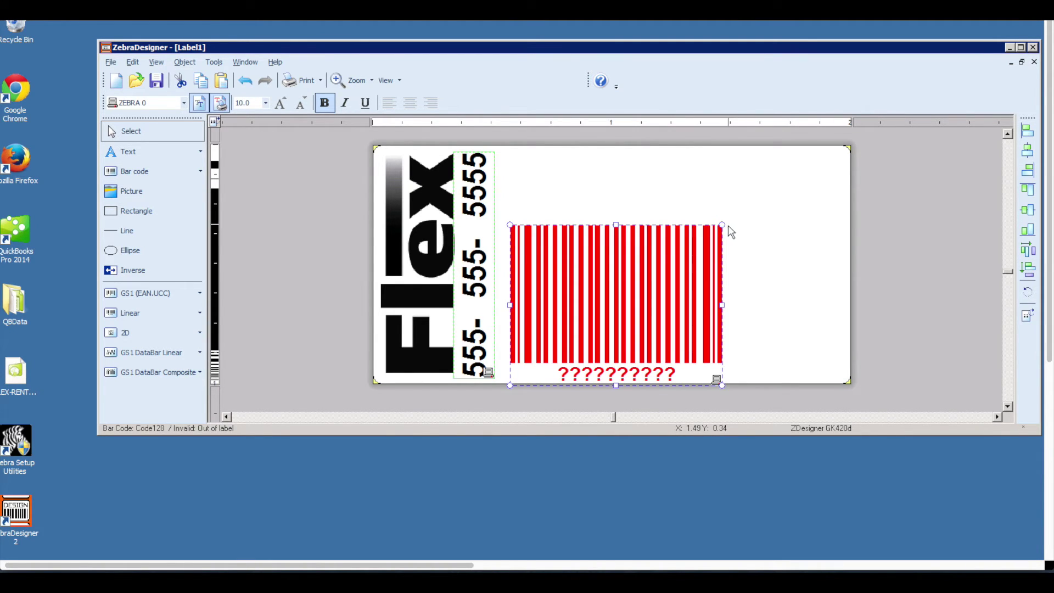
pyautogui.moveTo(728, 229); pyautogui.dragTo(745, 222)
pyautogui.scroll(1, 747, 223)
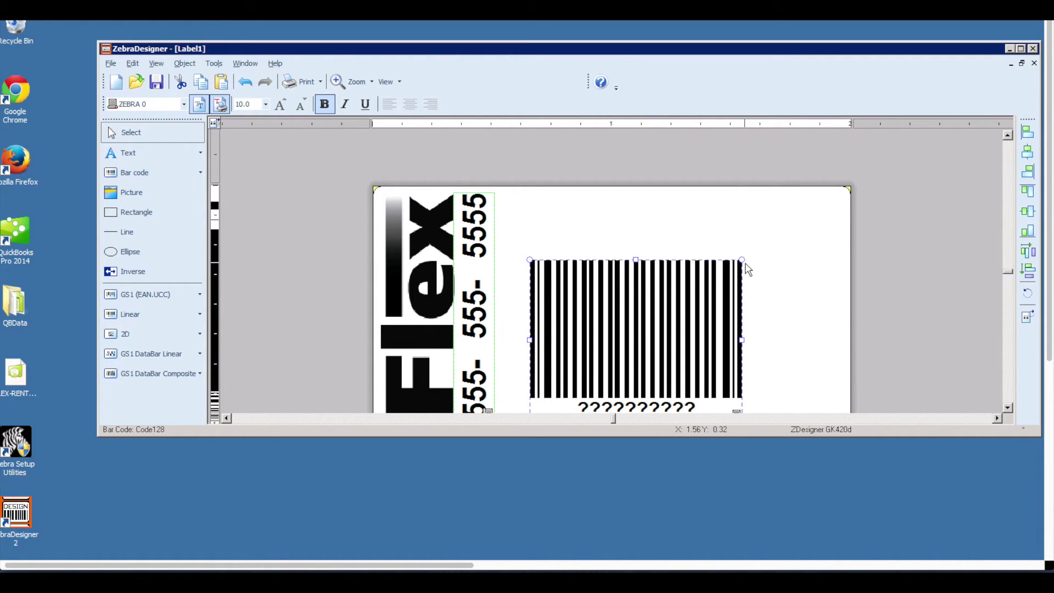
pyautogui.moveTo(530, 259); pyautogui.dragTo(661, 332)
pyautogui.scroll(-7, 713, 276)
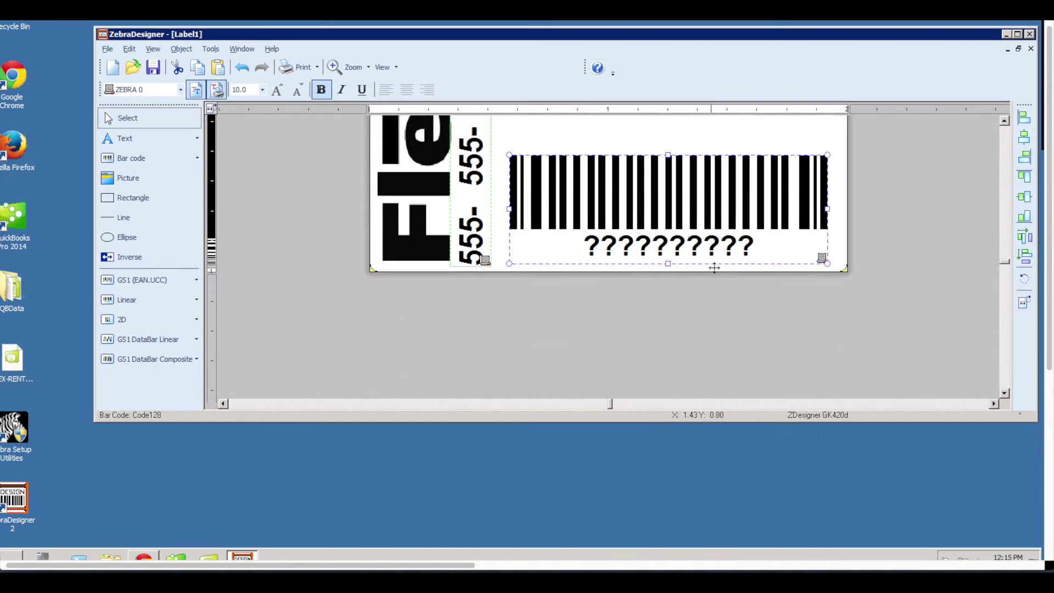
# Move the bar code slightly up and make it taller by raising its upper edge, then deselect it
pyautogui.scroll(4, 713, 274)
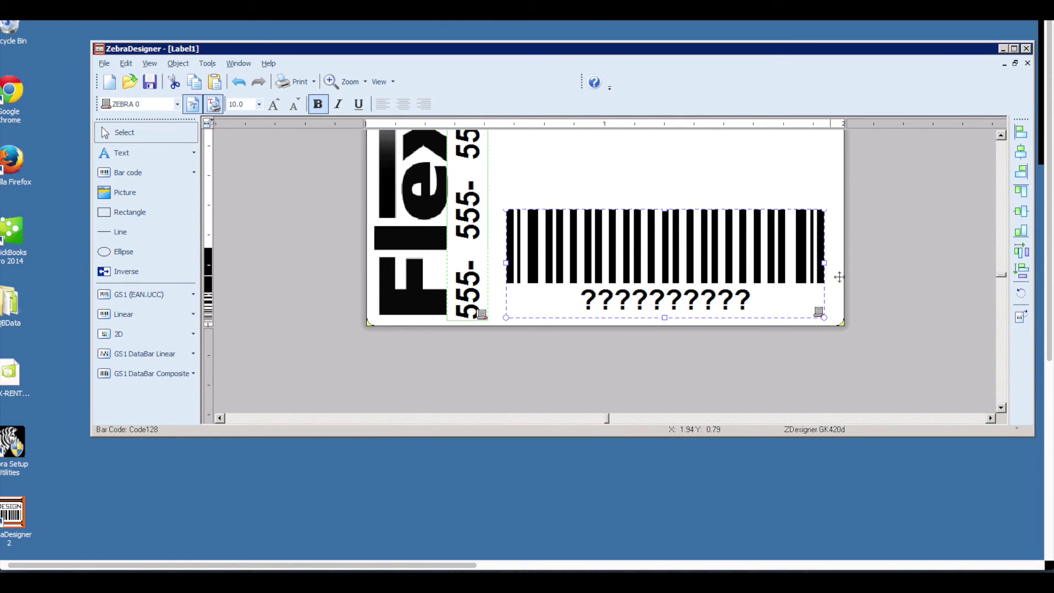
pyautogui.click(1002, 135)
pyautogui.click(1002, 135)
pyautogui.click(1002, 135)
pyautogui.click(1001, 135)
pyautogui.click(1001, 135)
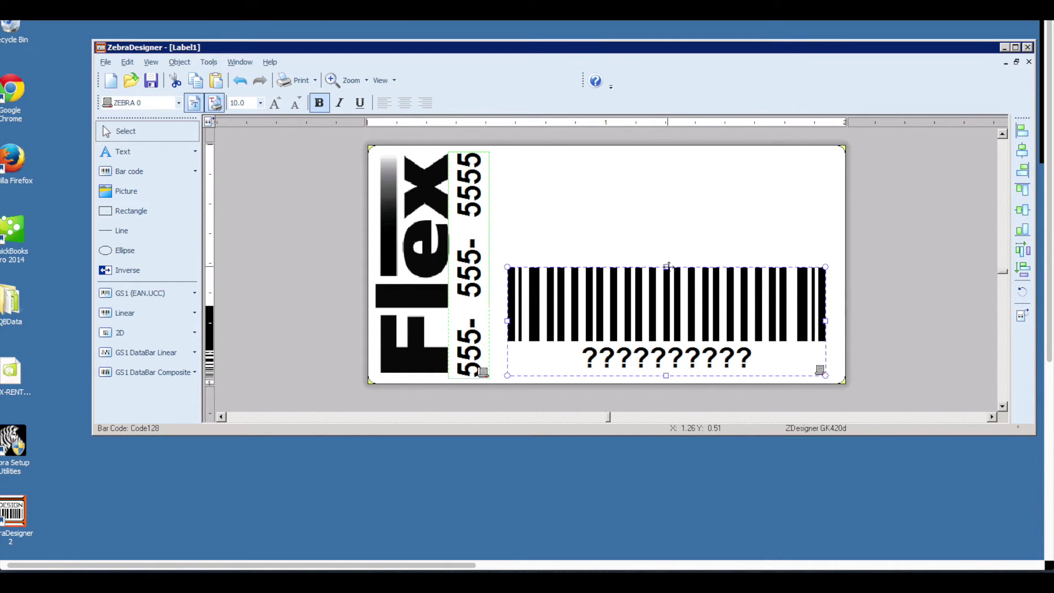
pyautogui.moveTo(667, 267); pyautogui.dragTo(667, 262)
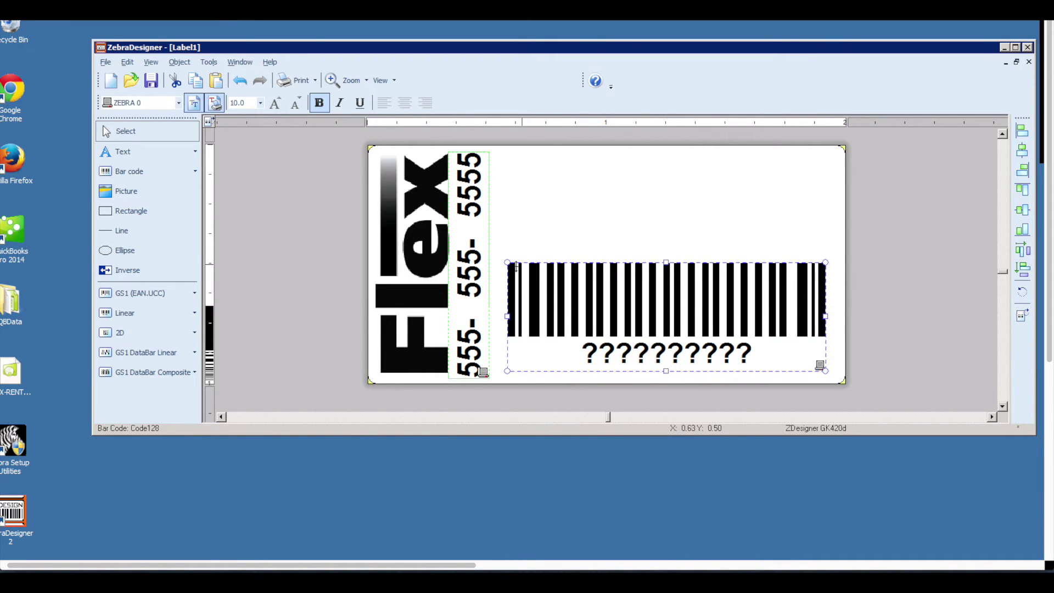
pyautogui.moveTo(505, 260); pyautogui.dragTo(508, 239)
pyautogui.click(546, 200)
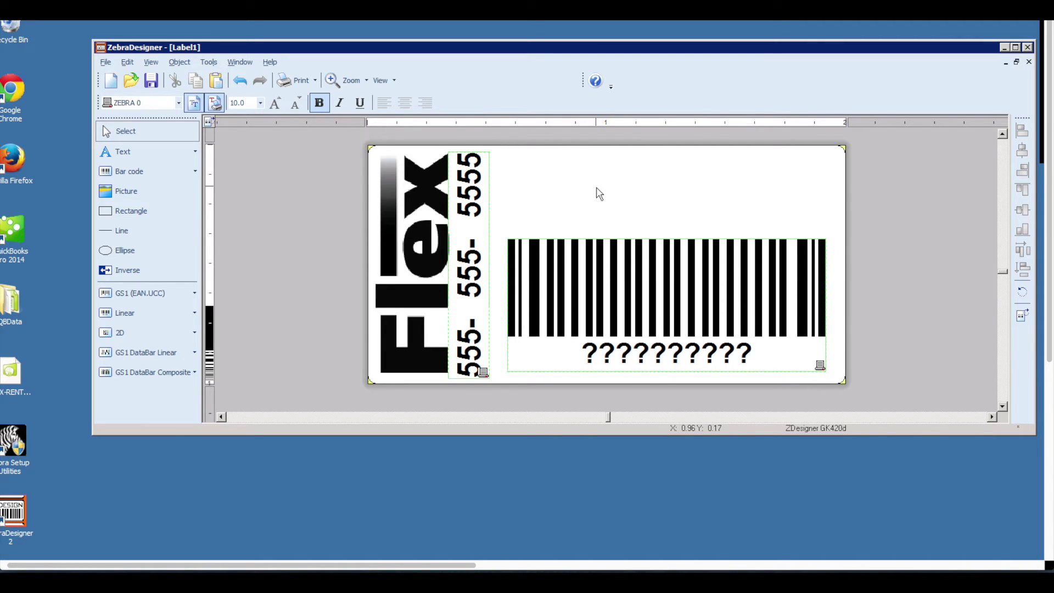
# Place a new keyboard input text object above the bar code and set its maximum number of characters to 25
pyautogui.click(197, 154)
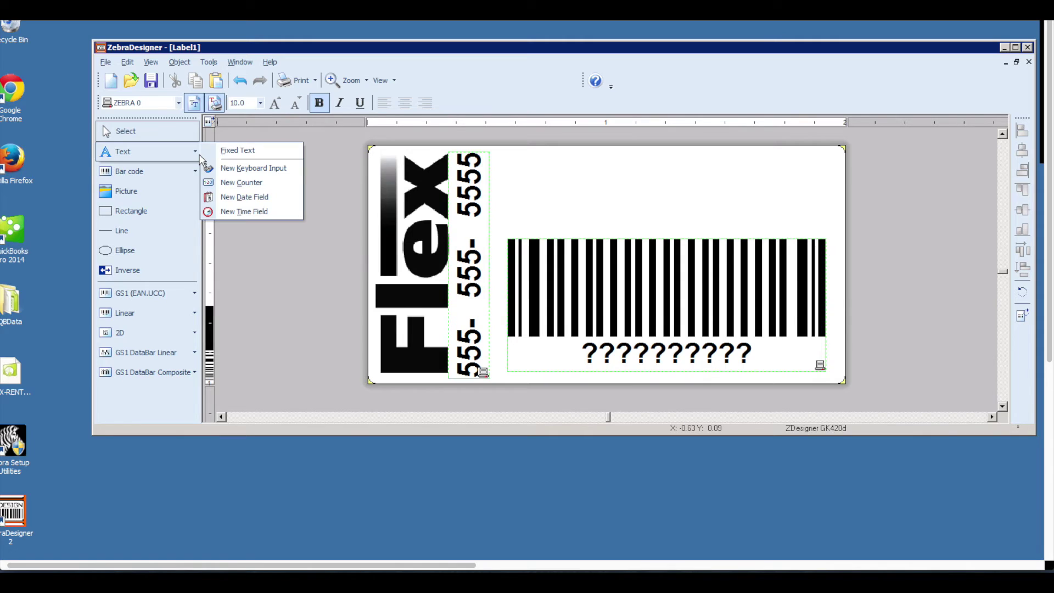
pyautogui.click(259, 172)
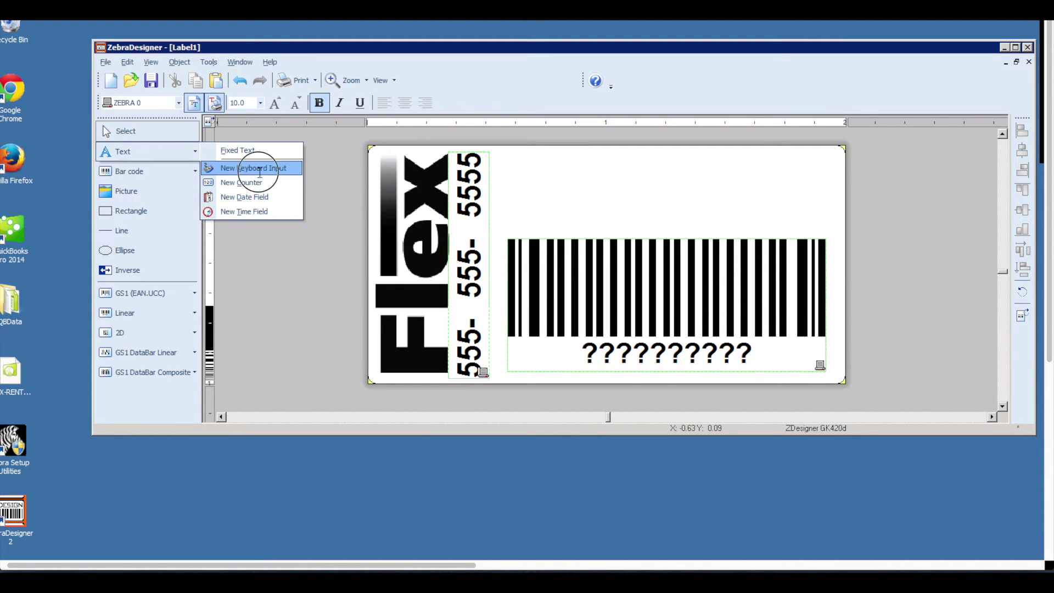
pyautogui.click(511, 169)
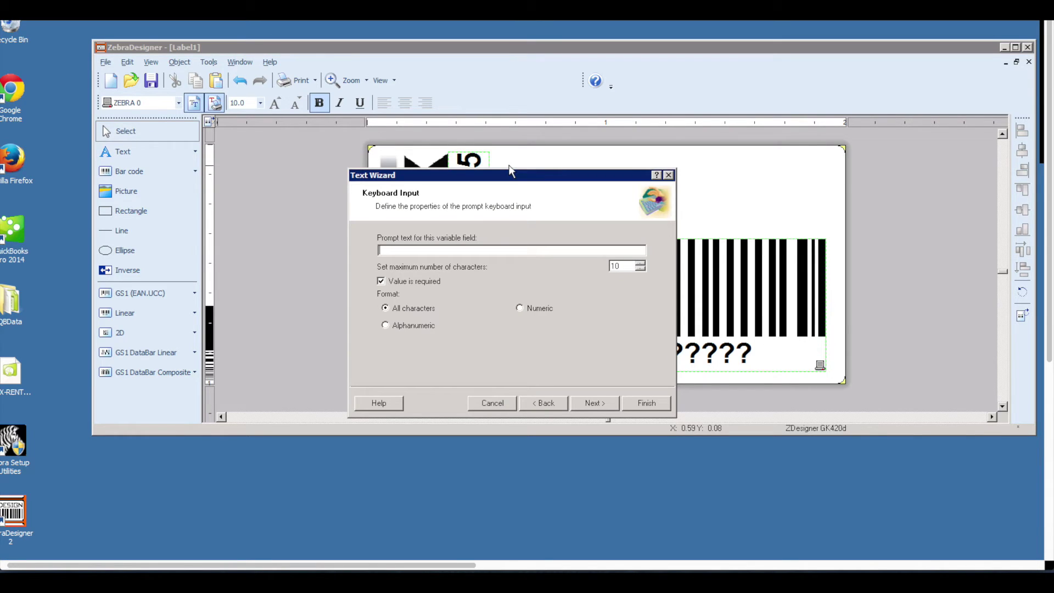
pyautogui.click(641, 264)
pyautogui.click(640, 263)
pyautogui.click(641, 263)
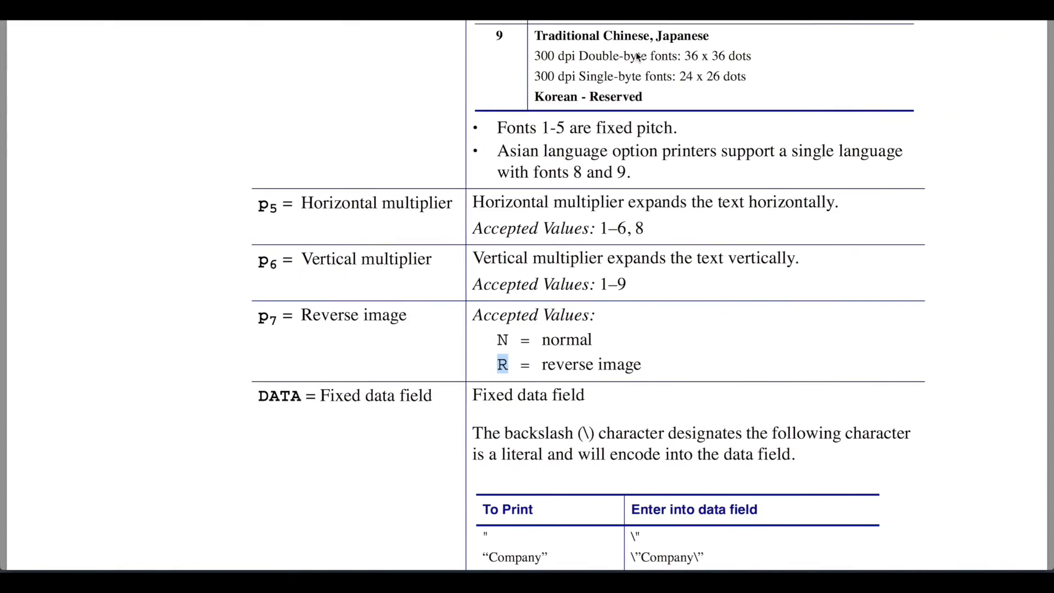
# In the browser, open the Flex forum's Zebra Barcode Template Programming Language Documentation (EPL/EPL2) topic and locate the element.shortName variable
pyautogui.press('super+l')
pyautogui.write('for')
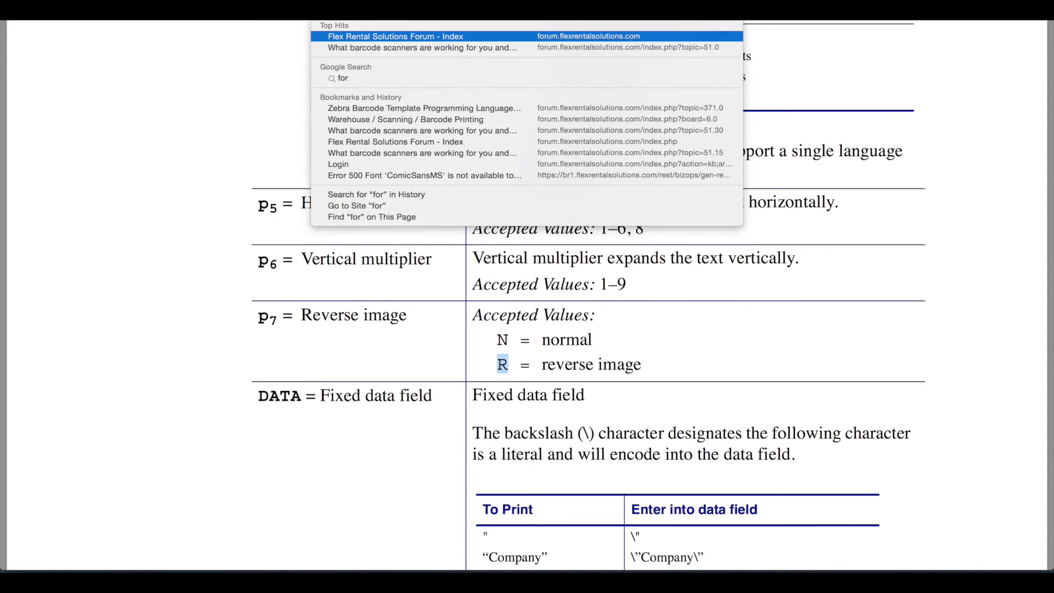
pyautogui.press('Return')
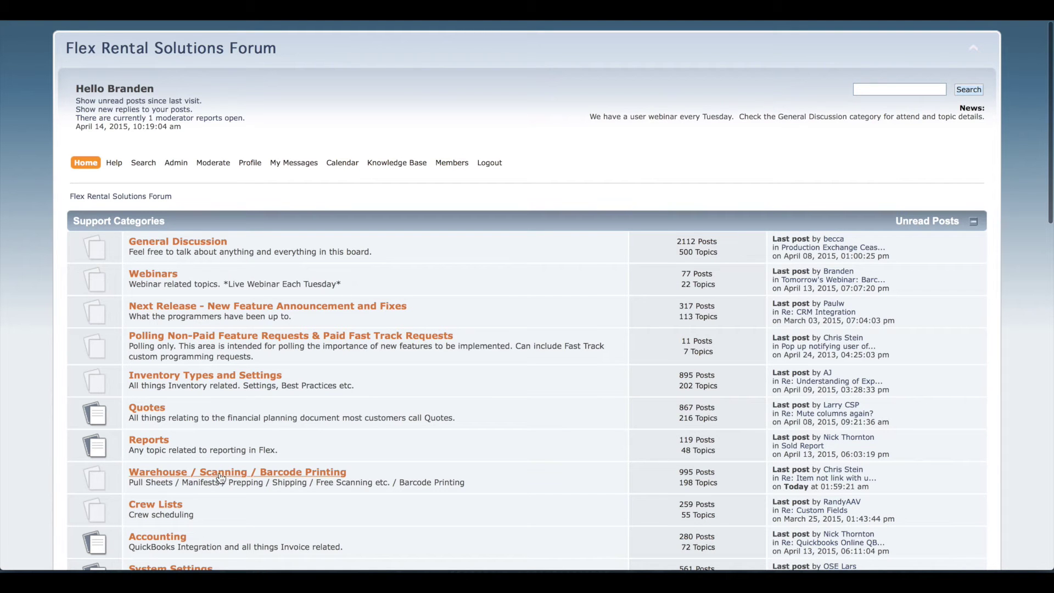
pyautogui.click(241, 472)
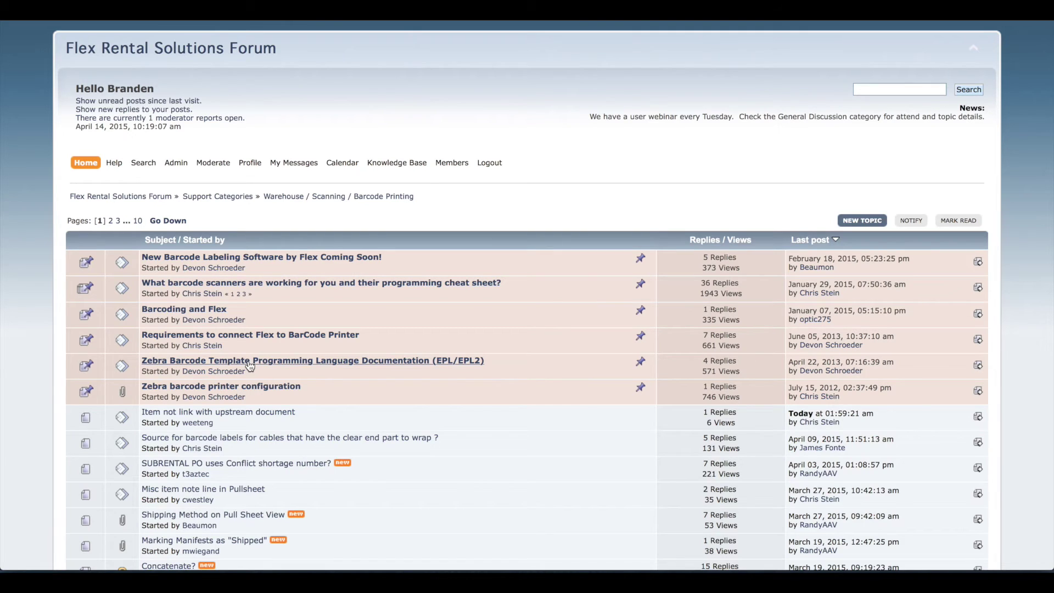
pyautogui.click(321, 364)
pyautogui.scroll(-10, 321, 362)
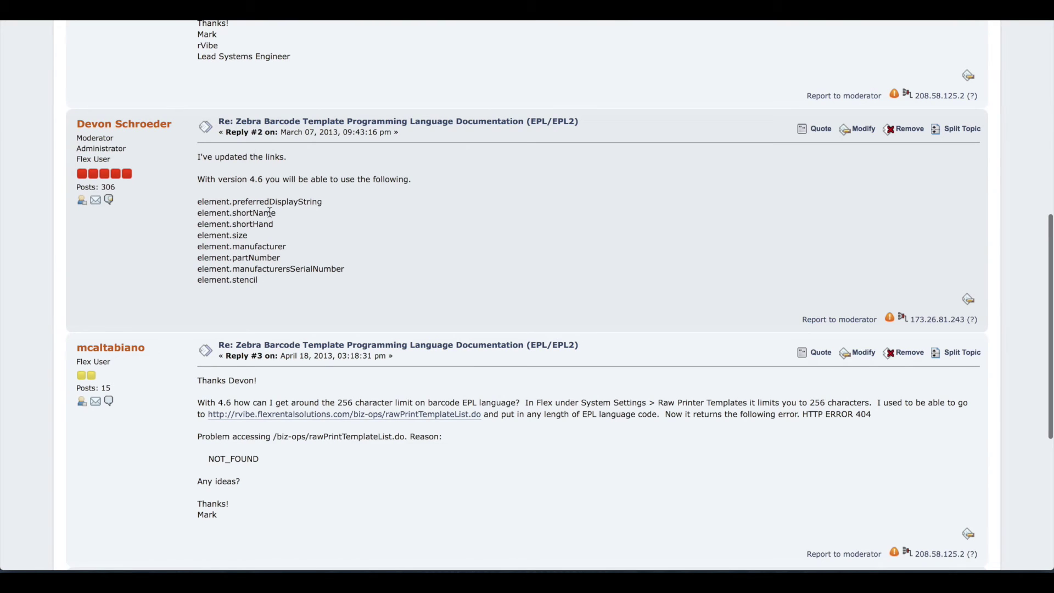
pyautogui.moveTo(277, 213); pyautogui.dragTo(197, 213)
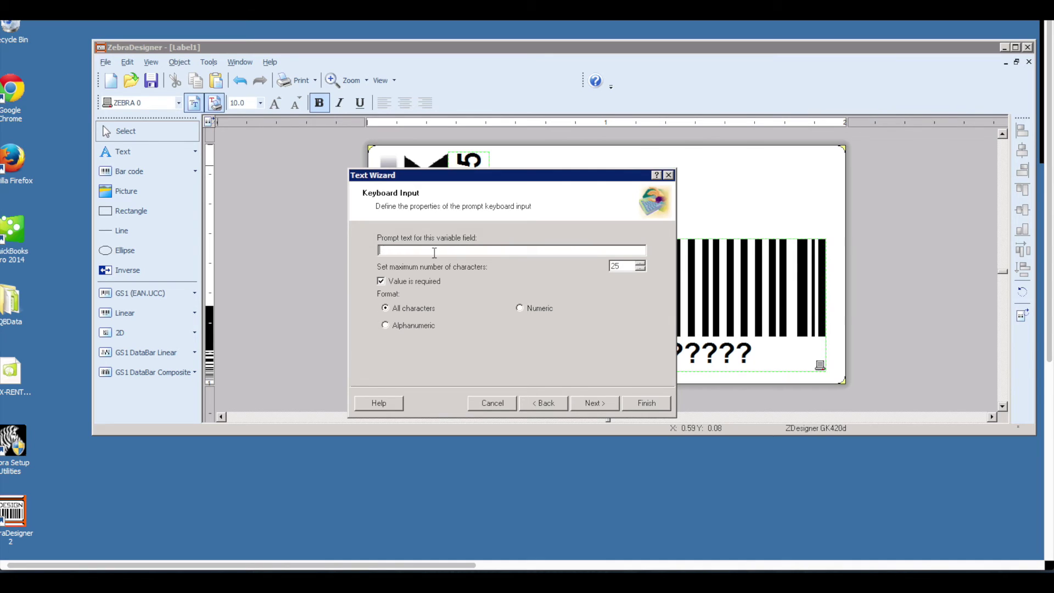
# Back in ZebraDesigner, give the text variable the prompt [element.shortName], finish it, and narrow the text to fit the label
pyautogui.write('element.shortName]')
pyautogui.click(648, 404)
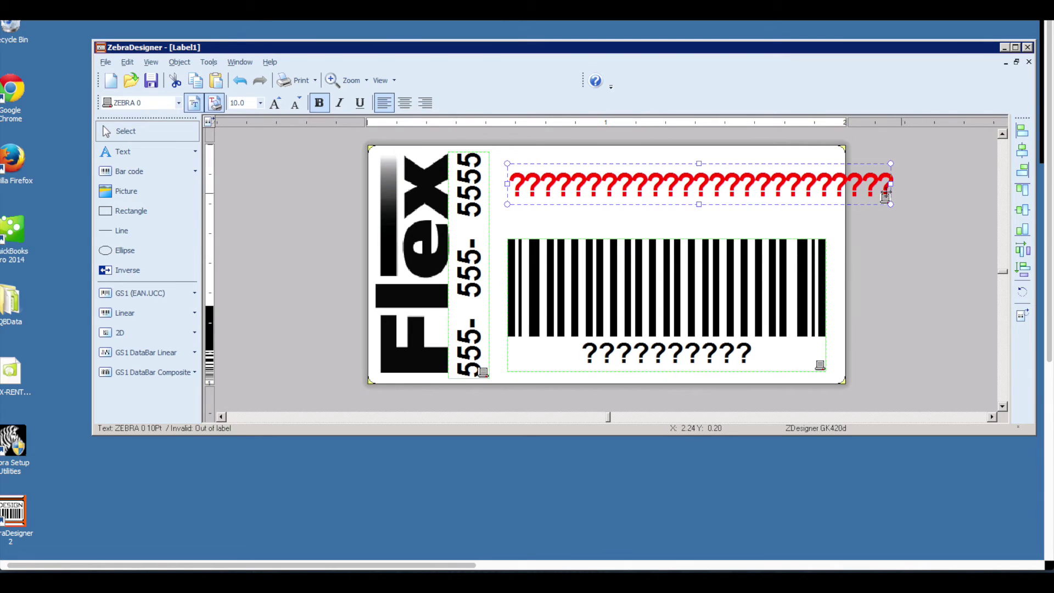
pyautogui.moveTo(891, 186); pyautogui.dragTo(833, 184)
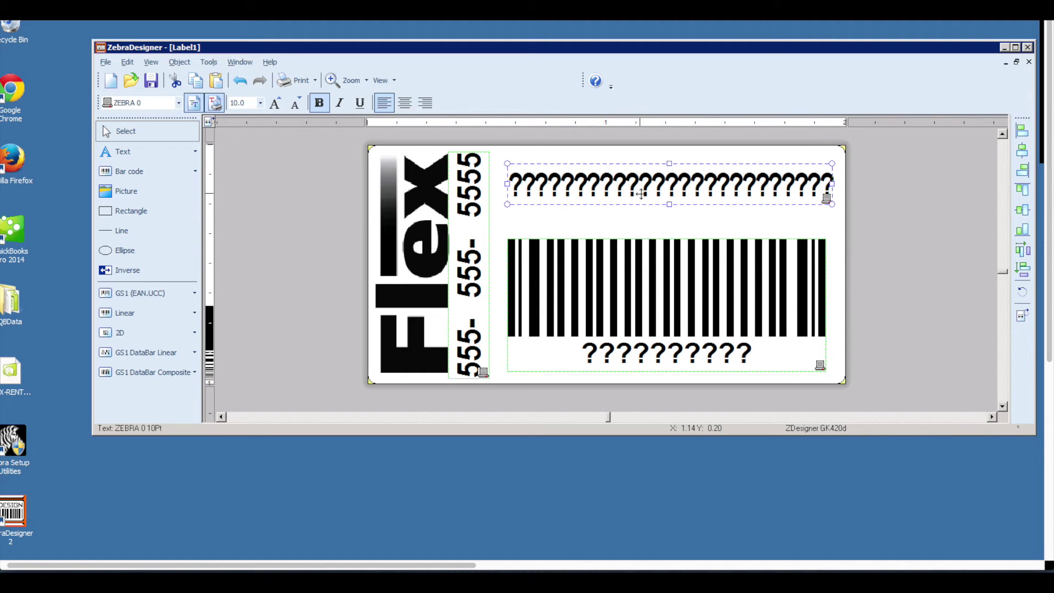
pyautogui.click(522, 222)
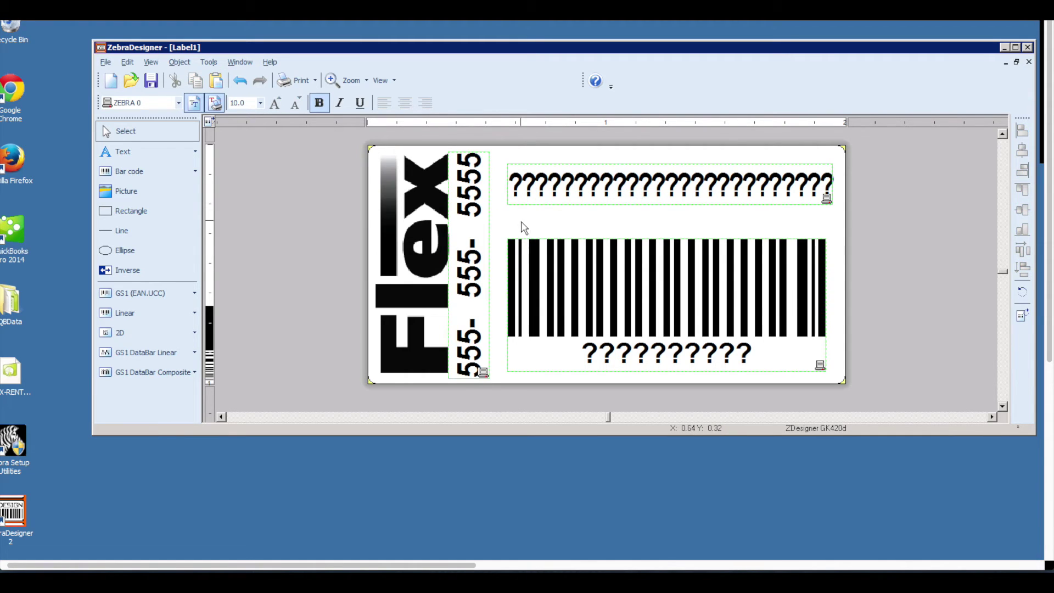
# Add a second keyboard input text object below the short name with prompt [element.manufacturersSerialNumber] and a 40-character maximum
pyautogui.click(195, 151)
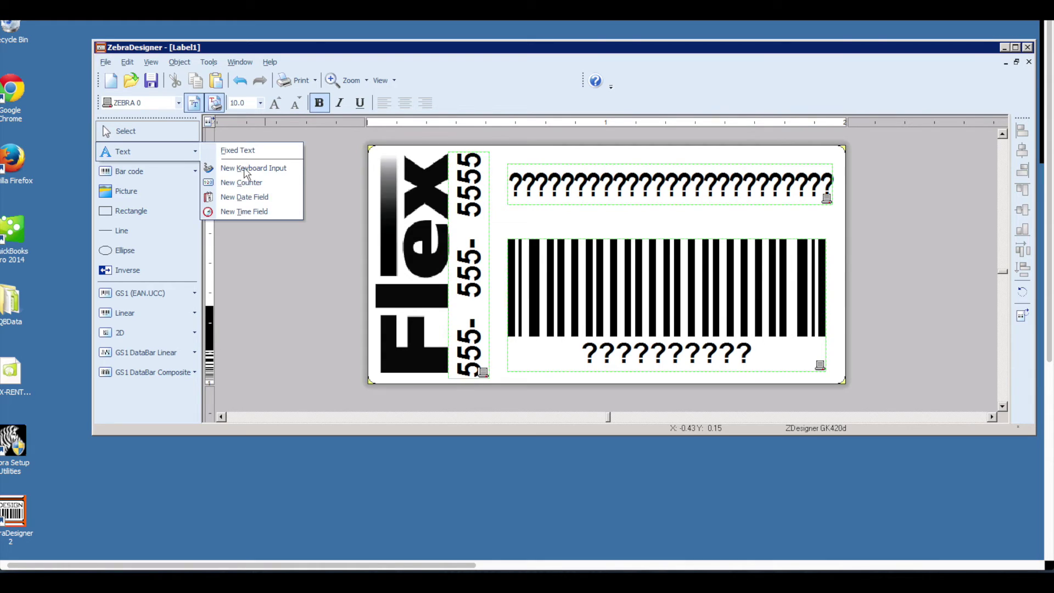
pyautogui.click(258, 168)
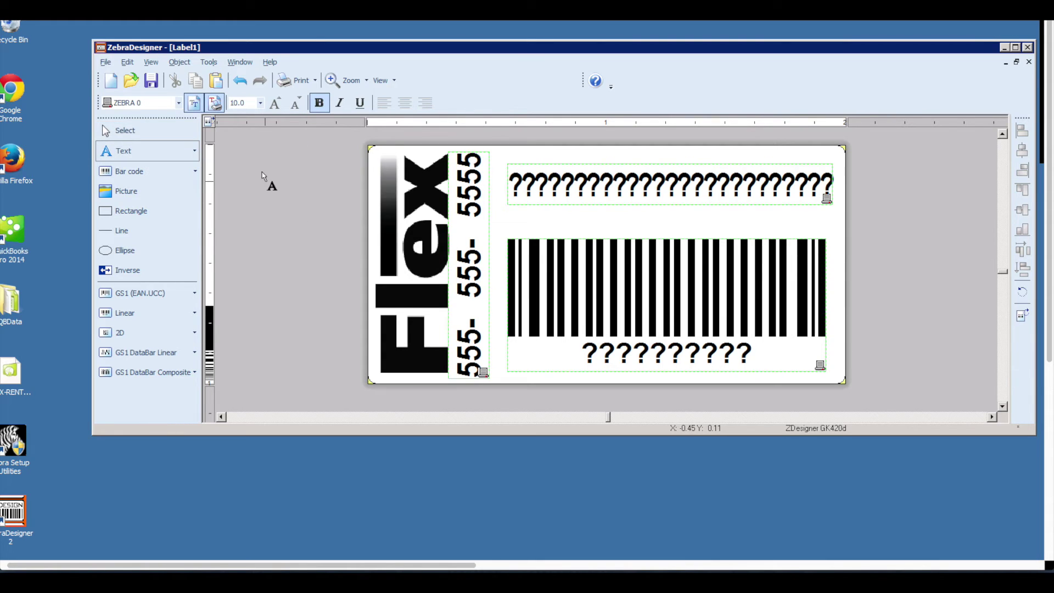
pyautogui.click(508, 215)
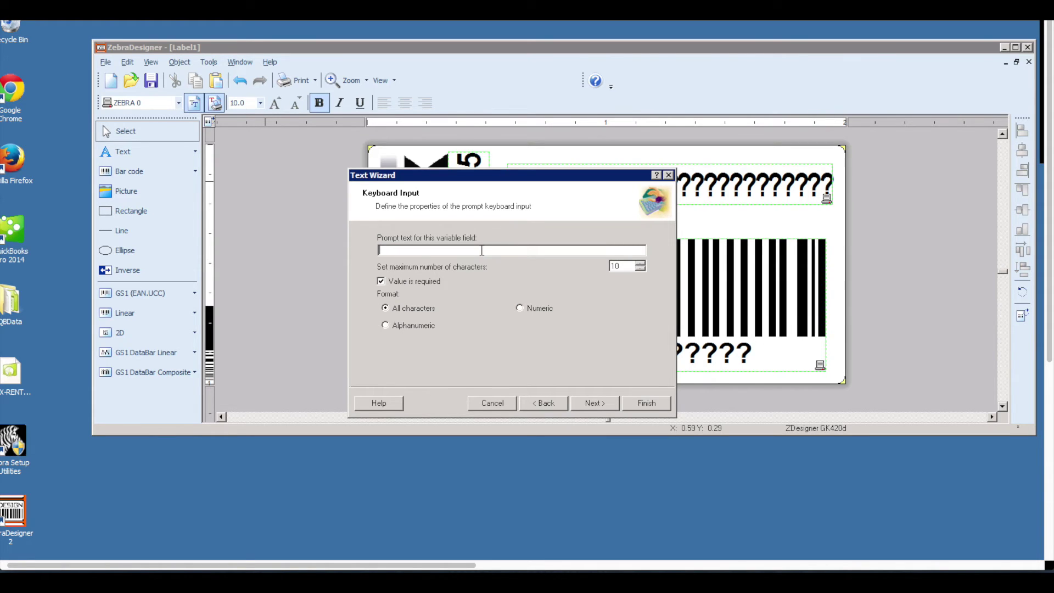
pyautogui.moveTo(626, 266); pyautogui.dragTo(604, 269)
pyautogui.click(528, 252)
pyautogui.write('[element]')
pyautogui.write('manufacturersSerialNumber')
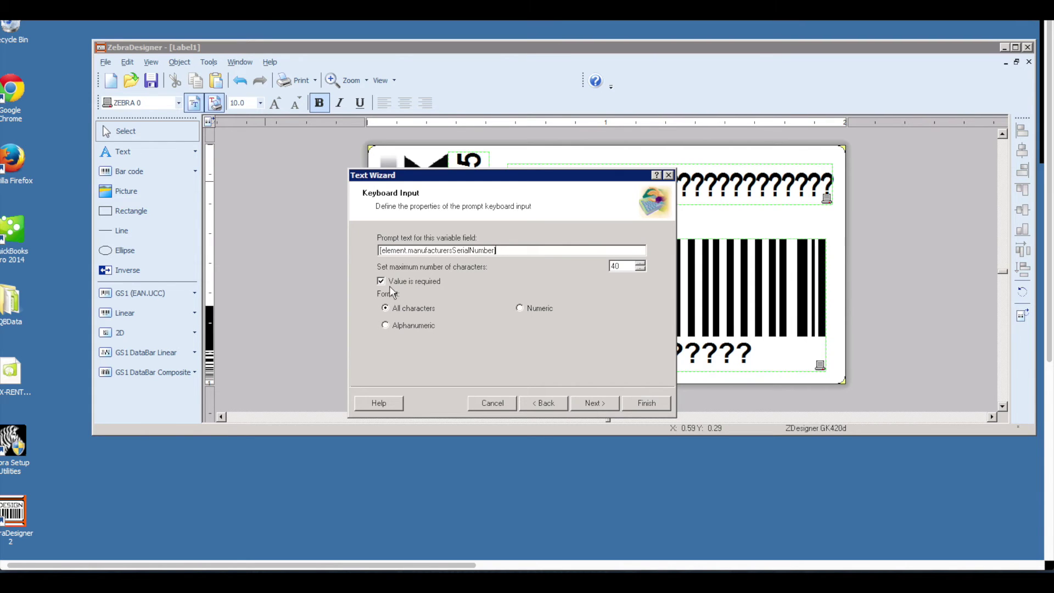
pyautogui.click(645, 403)
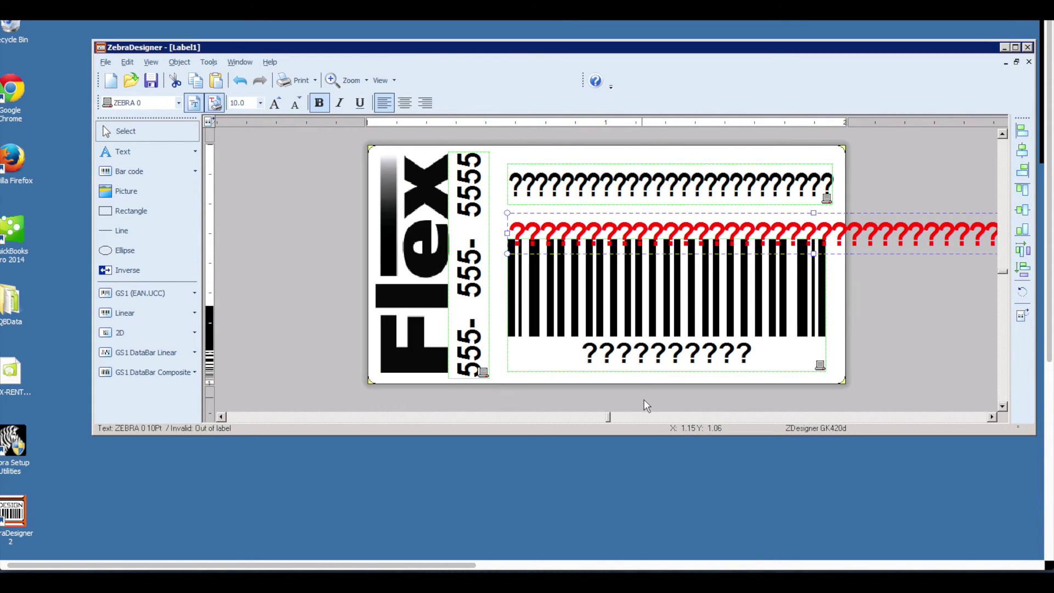
# Move the serial number text up between the short name and the bar code and narrow it to fit the label
pyautogui.moveTo(537, 231)
pyautogui.mouseDown()
pyautogui.moveTo(824, 231)
pyautogui.moveTo(466, 225)
pyautogui.moveTo(828, 219)
pyautogui.moveTo(509, 218)
pyautogui.moveTo(571, 218)
pyautogui.moveTo(547, 214)
pyautogui.mouseUp()
pyautogui.click(551, 220)
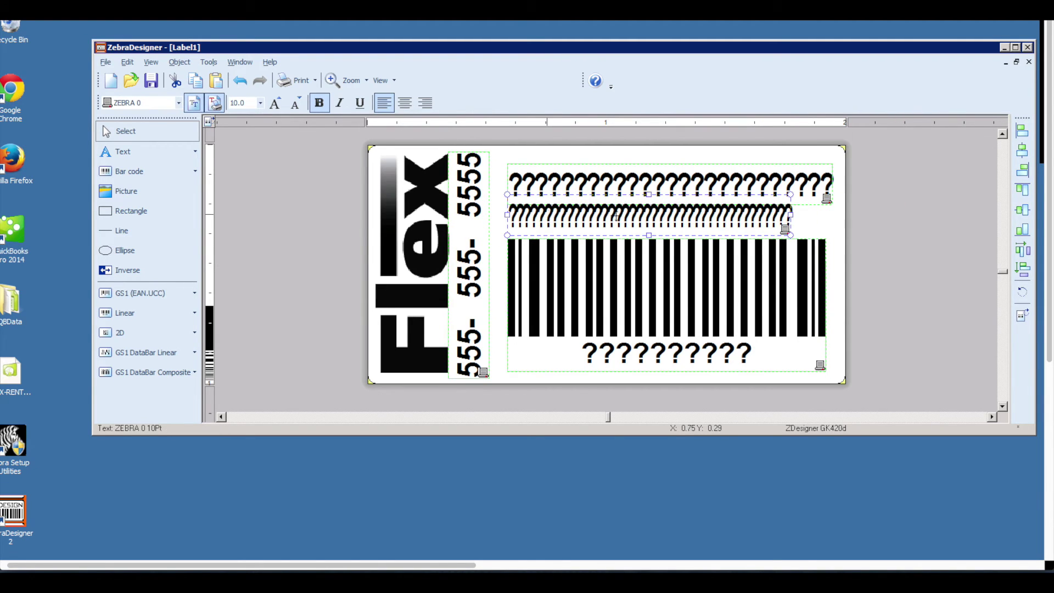
pyautogui.click(828, 229)
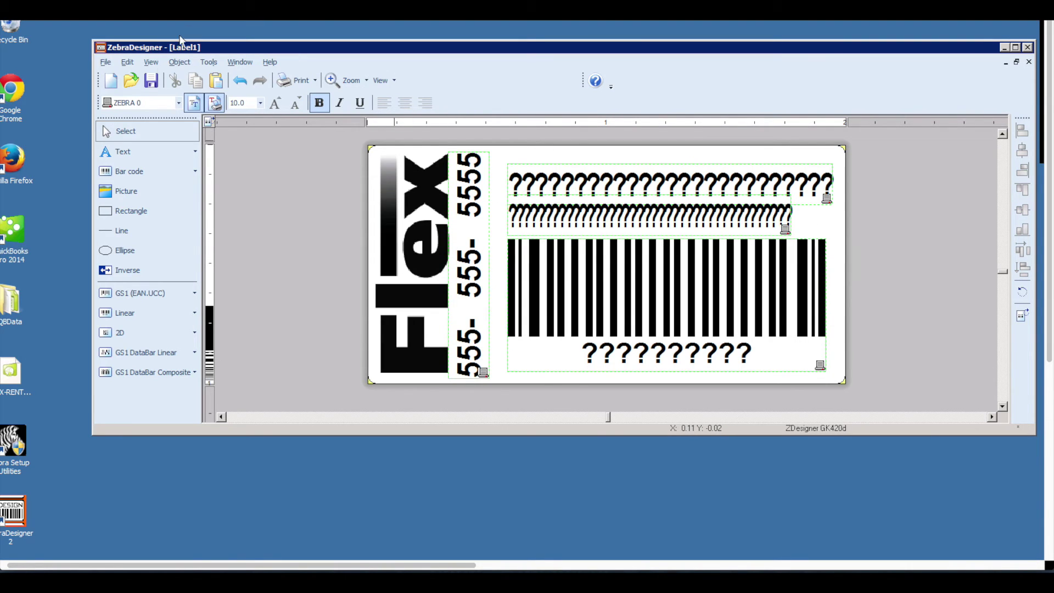
# Open the print dialog and fill its variables with [element.shortName], [element.manufacturersSerialNumber] and [barcode]
pyautogui.click(105, 62)
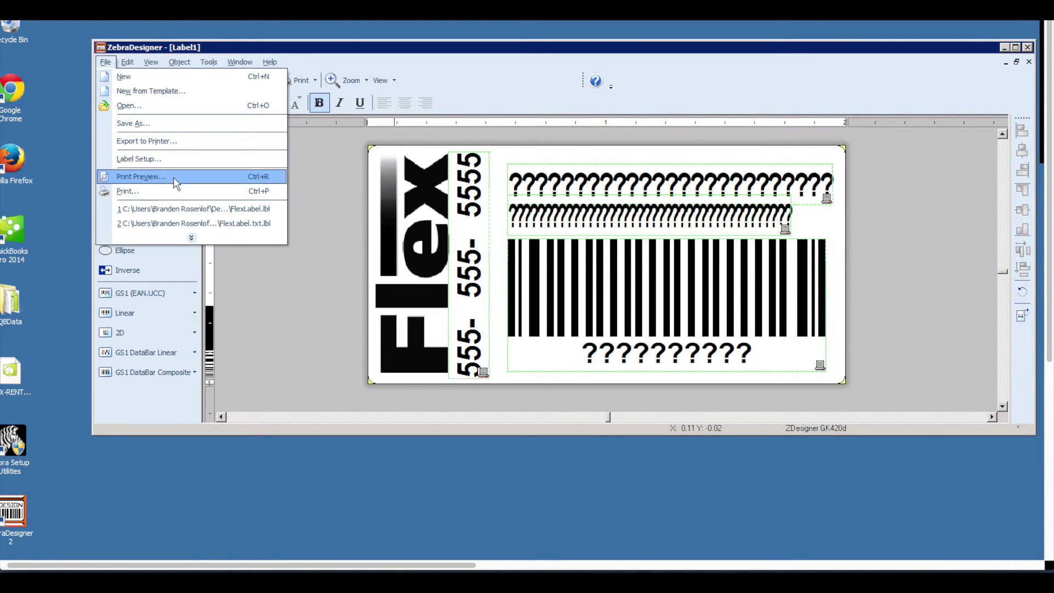
pyautogui.click(141, 192)
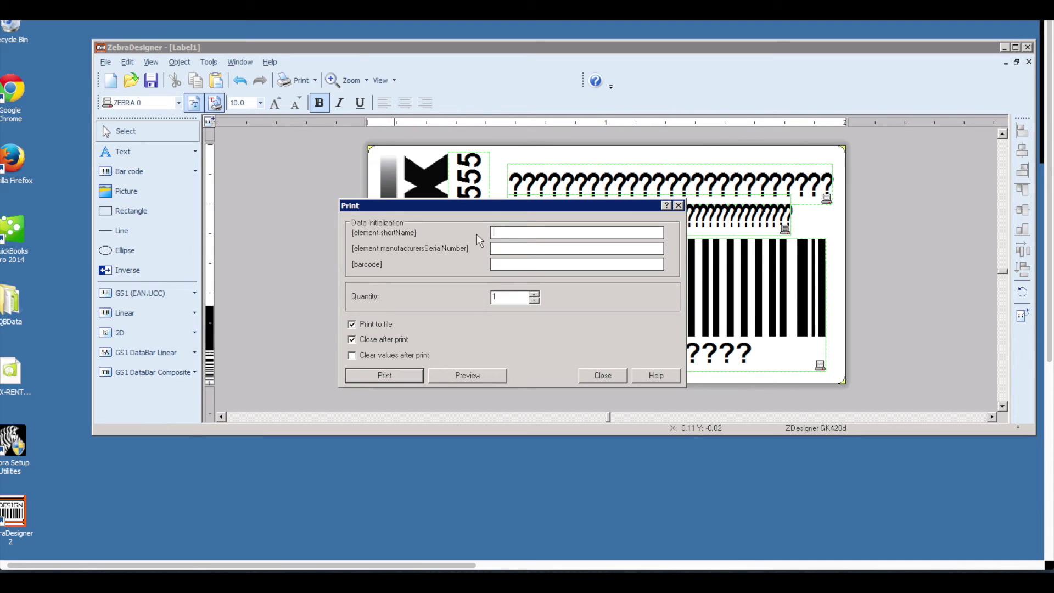
pyautogui.moveTo(565, 209); pyautogui.dragTo(479, 215)
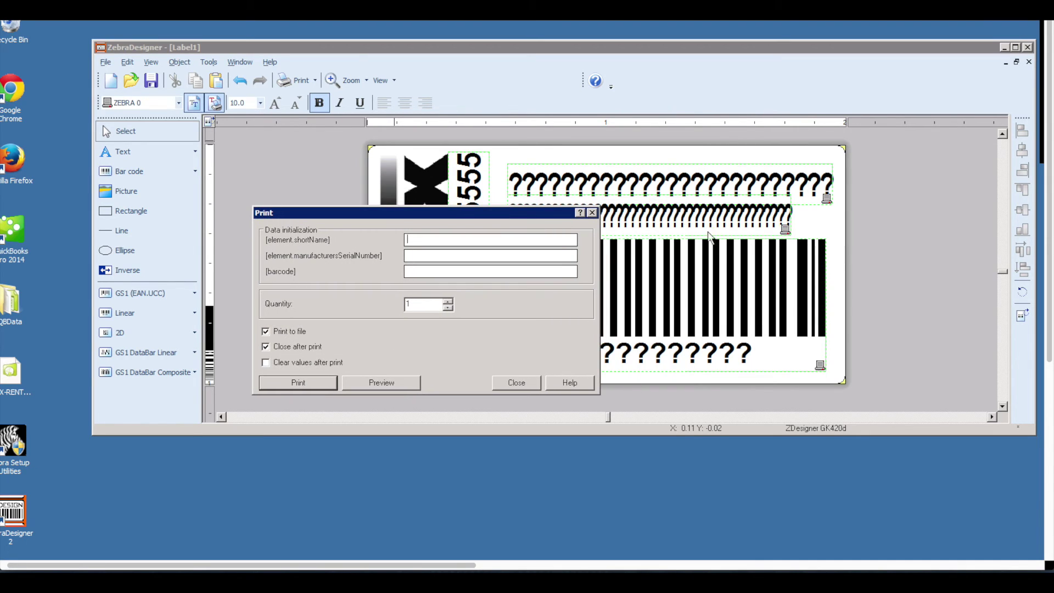
pyautogui.click(429, 241)
pyautogui.write('[element.shortName')
pyautogui.click(457, 254)
pyautogui.write('[elem')
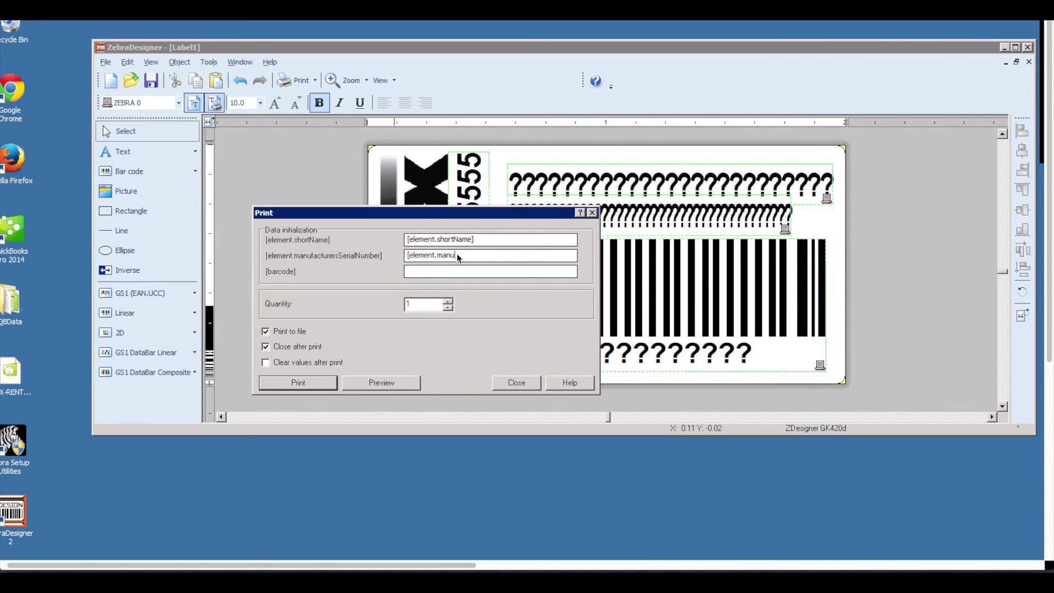
pyautogui.write('ent.manufacturersSerialNumber]')
pyautogui.click(478, 273)
pyautogui.write('[barcode]')
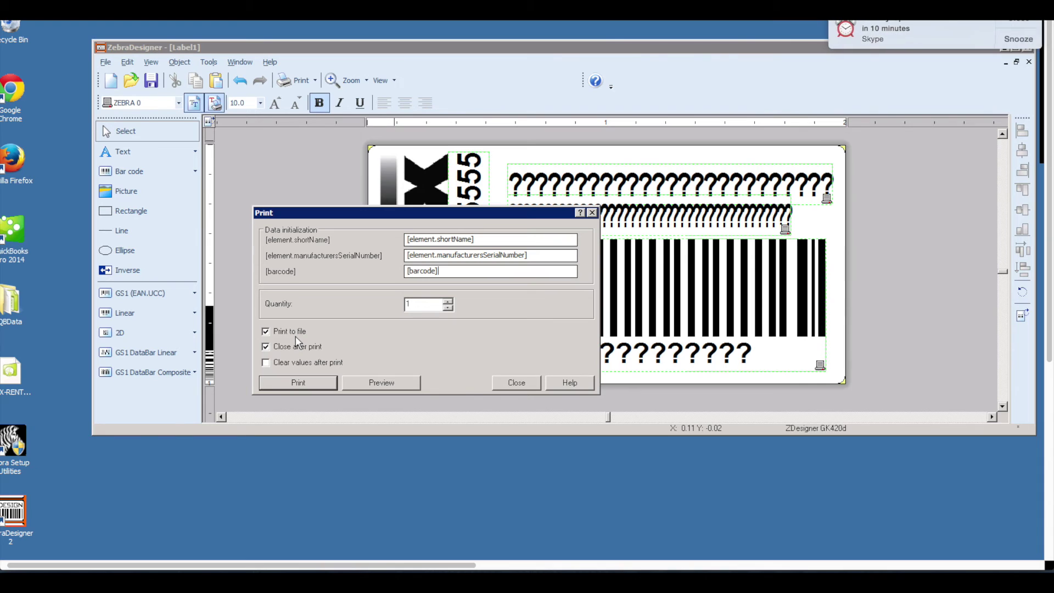
# Print the label to a file named FlexLabel1 on the Desktop and open that file in Notepad
pyautogui.click(1022, 21)
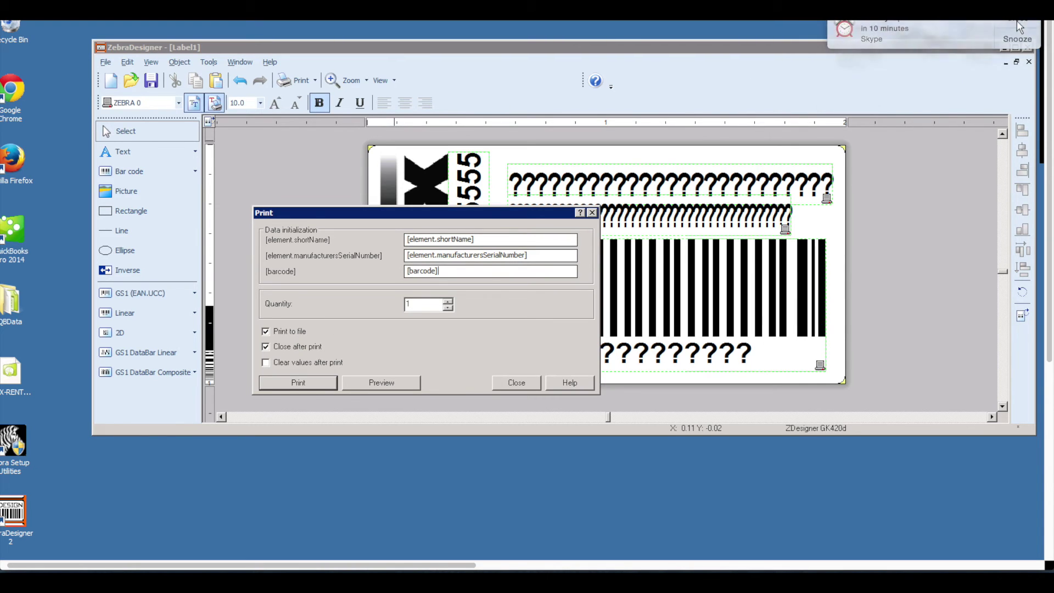
pyautogui.click(298, 383)
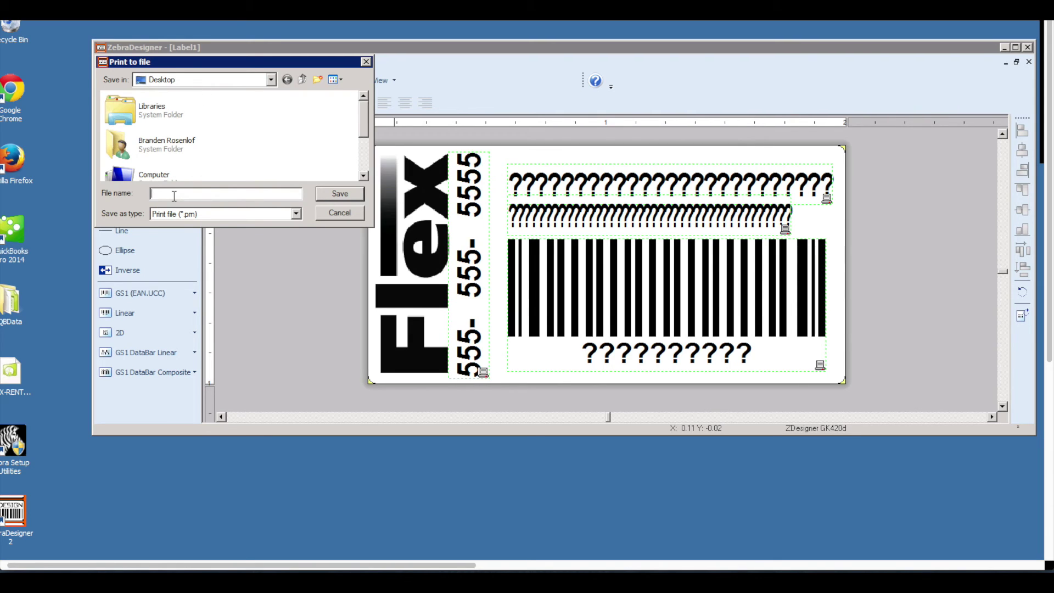
pyautogui.write('FlexLabel1')
pyautogui.click(340, 193)
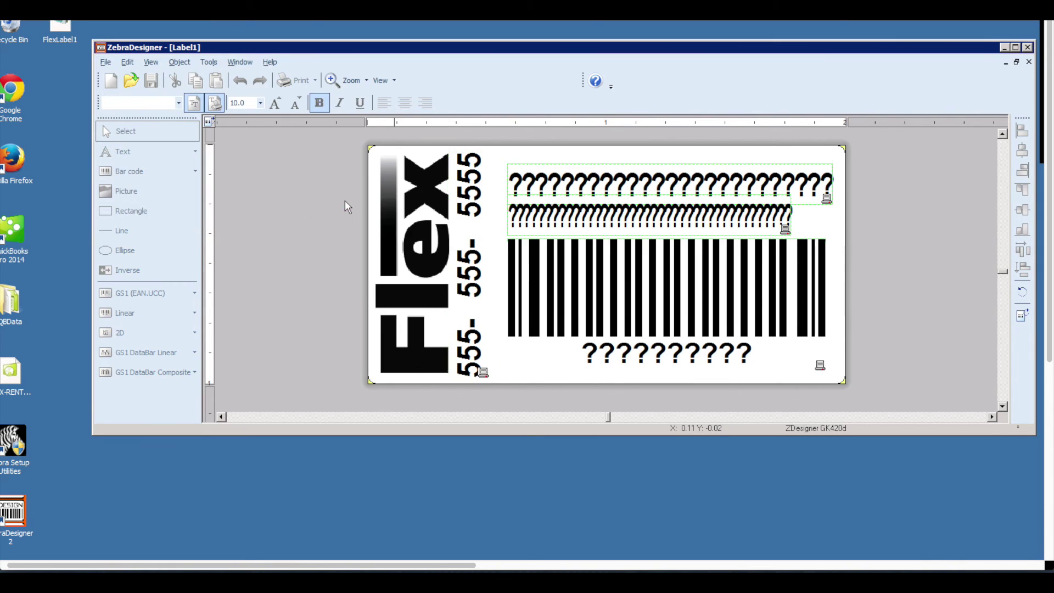
pyautogui.doubleClick(62, 26)
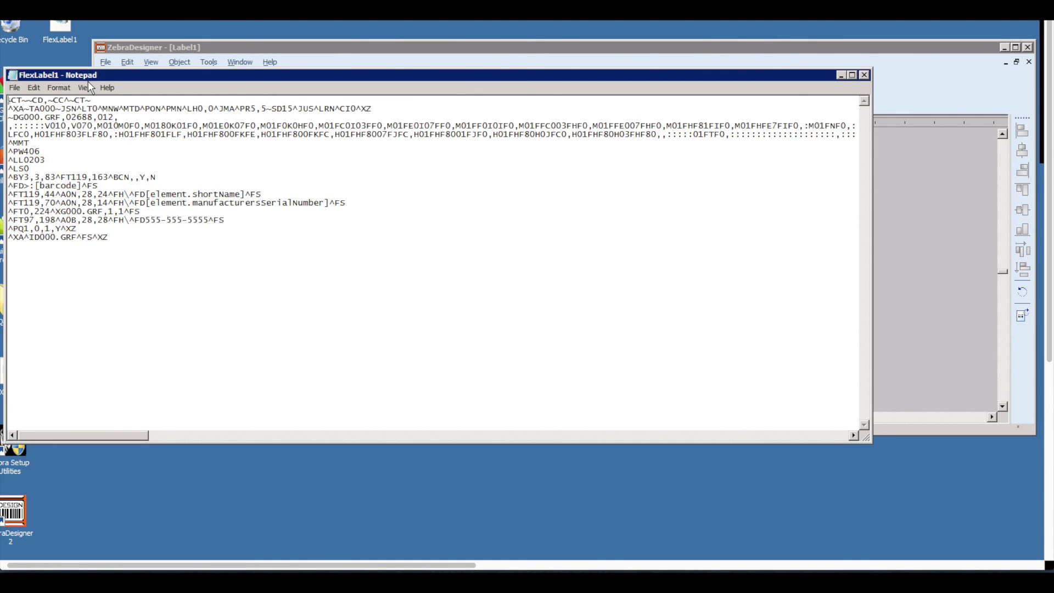
# Copy the entire label code from the FlexLabel1 file
pyautogui.click(122, 237)
pyautogui.moveTo(137, 240); pyautogui.dragTo(7, 100)
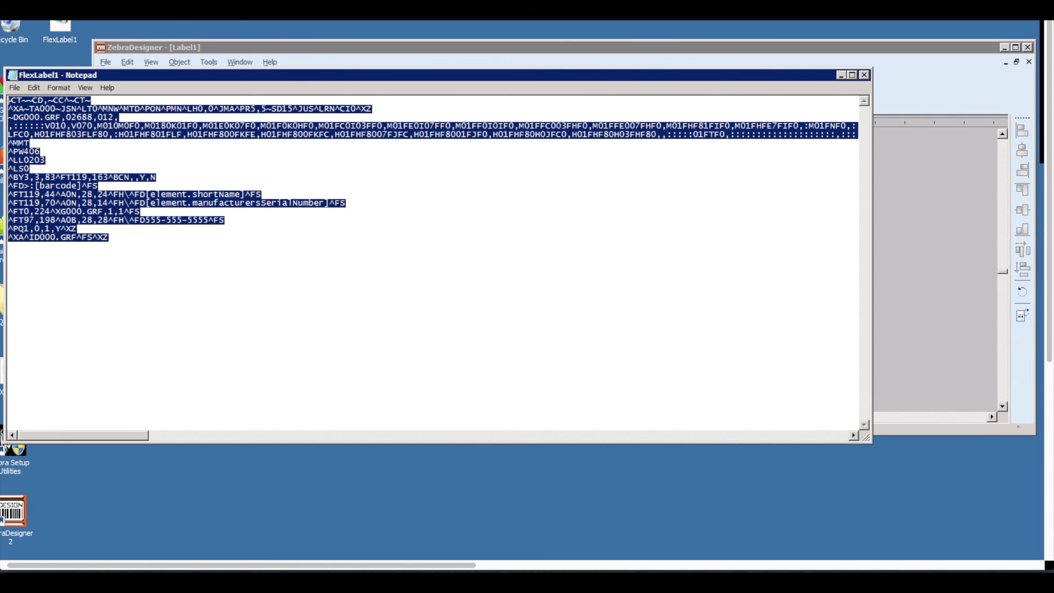
pyautogui.rightClick(60, 201)
pyautogui.click(102, 236)
# Switch to Flex in Chrome and update the 2x1 raw printer template with the copied label code in place of its existing template text
pyautogui.click(144, 554)
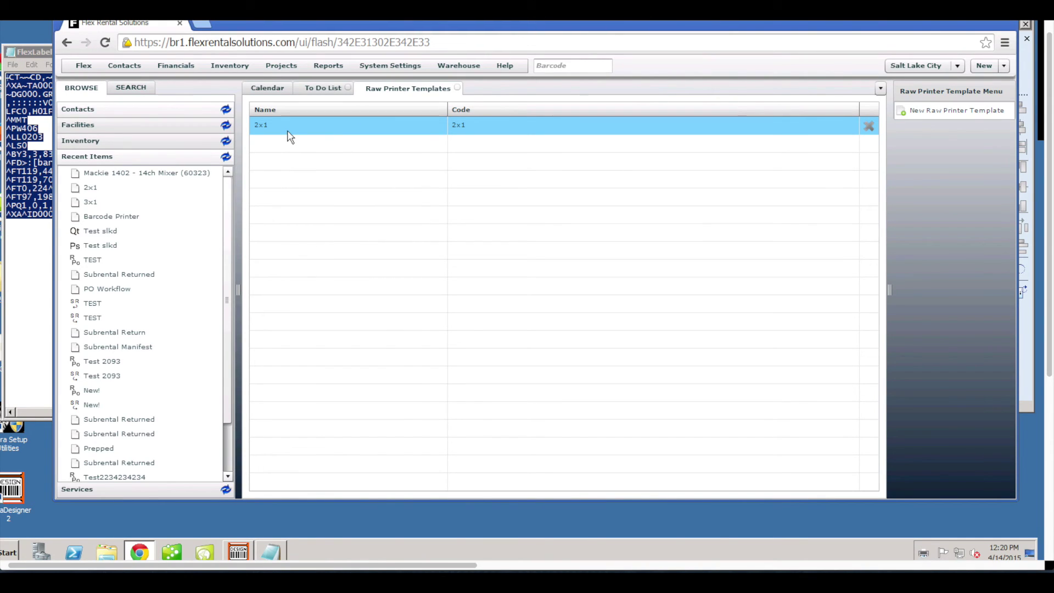
pyautogui.doubleClick(290, 136)
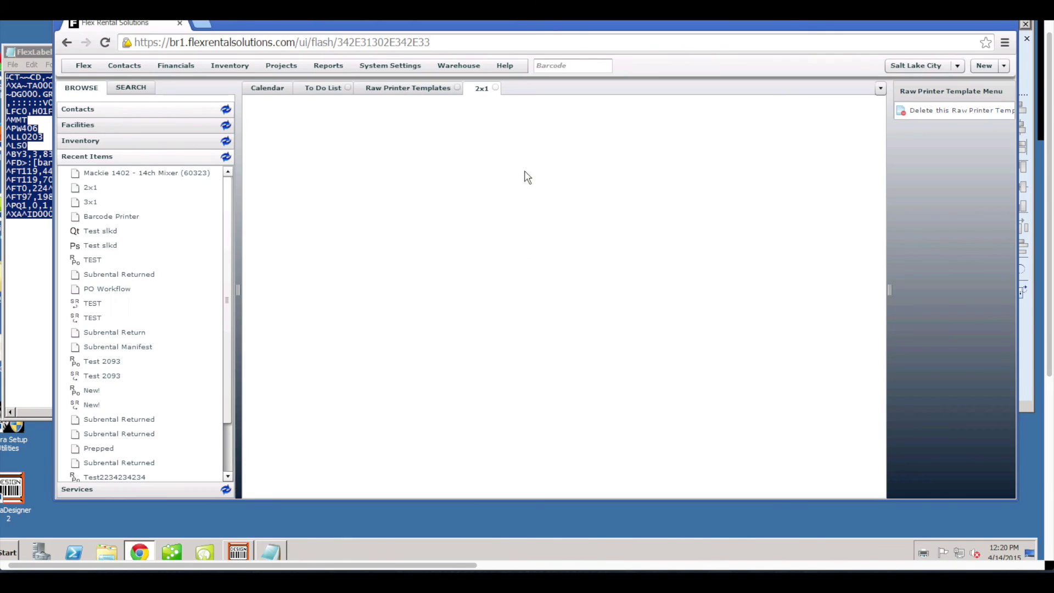
pyautogui.moveTo(402, 291); pyautogui.dragTo(331, 192)
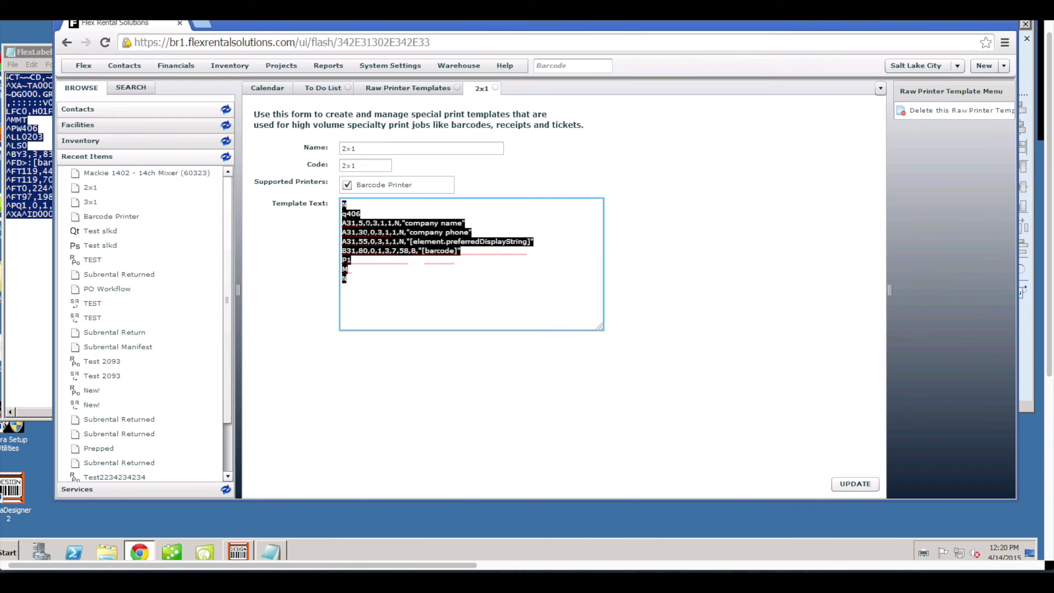
pyautogui.press('BackSpace')
pyautogui.rightClick(367, 227)
pyautogui.click(417, 297)
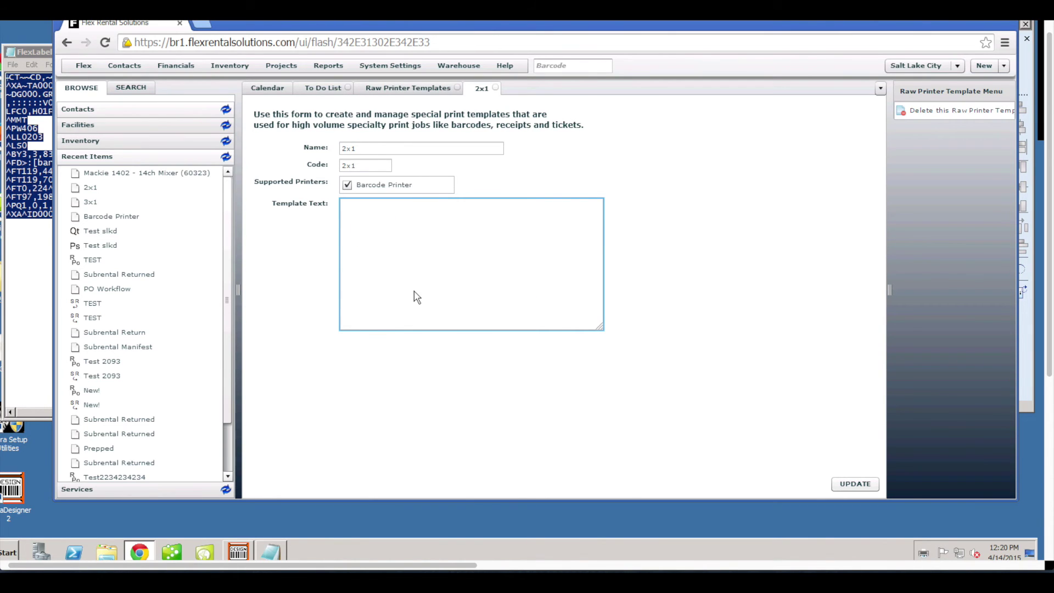
pyautogui.click(861, 487)
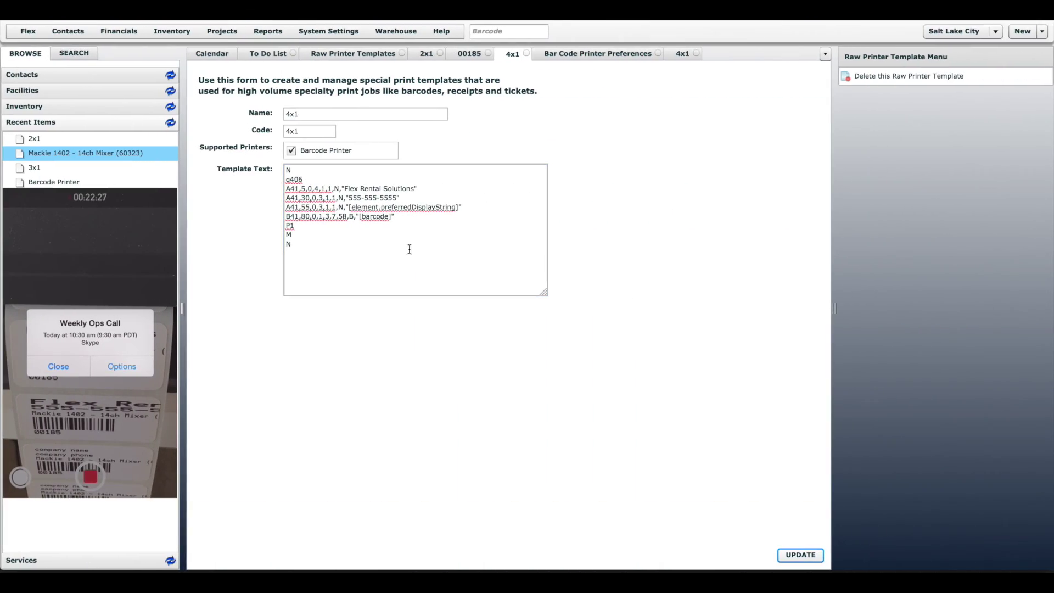
# Close the open 2x1 tab, reopen the 2x1 raw printer template and enlarge its template text box to review the whole code
pyautogui.click(405, 250)
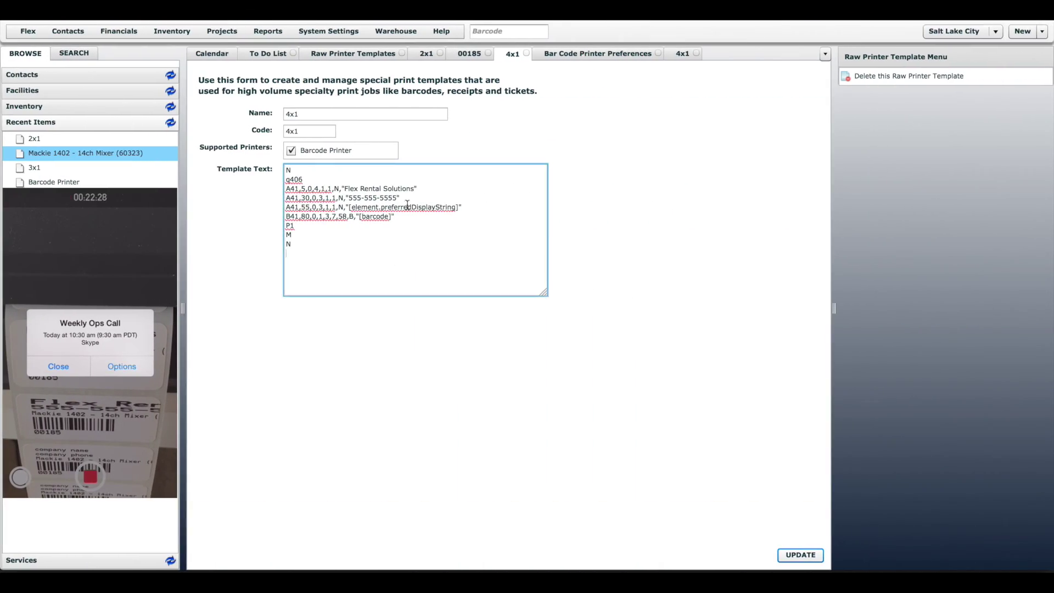
pyautogui.click(441, 53)
pyautogui.click(361, 51)
pyautogui.doubleClick(263, 97)
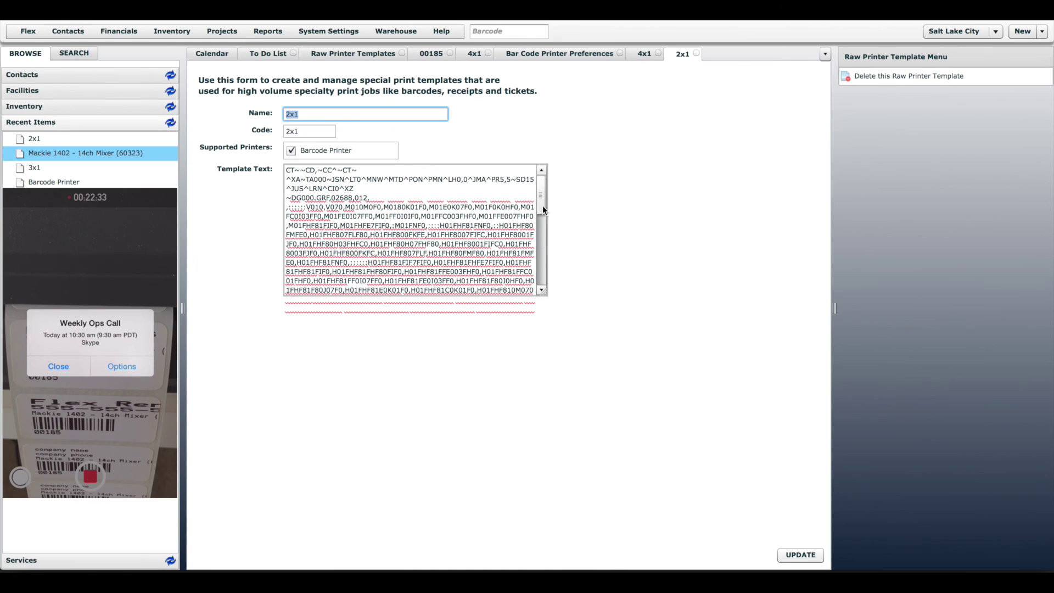
pyautogui.moveTo(543, 292); pyautogui.dragTo(731, 499)
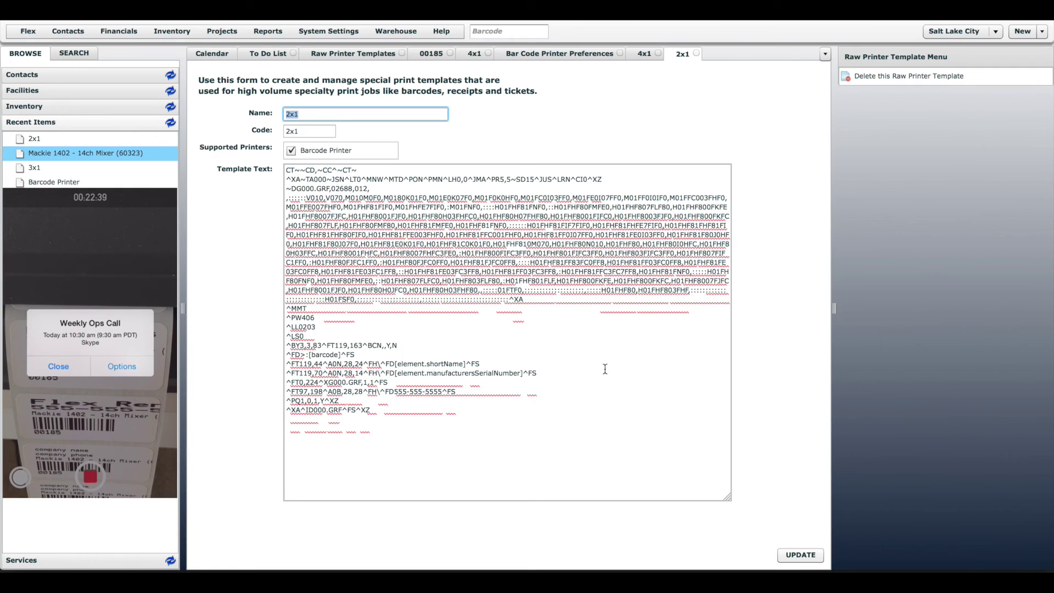
# Print 1 barcode for the Mackie 1402 - 14ch Mixer serial number using the 2x1 template on the Barcode Printer
pyautogui.click(435, 53)
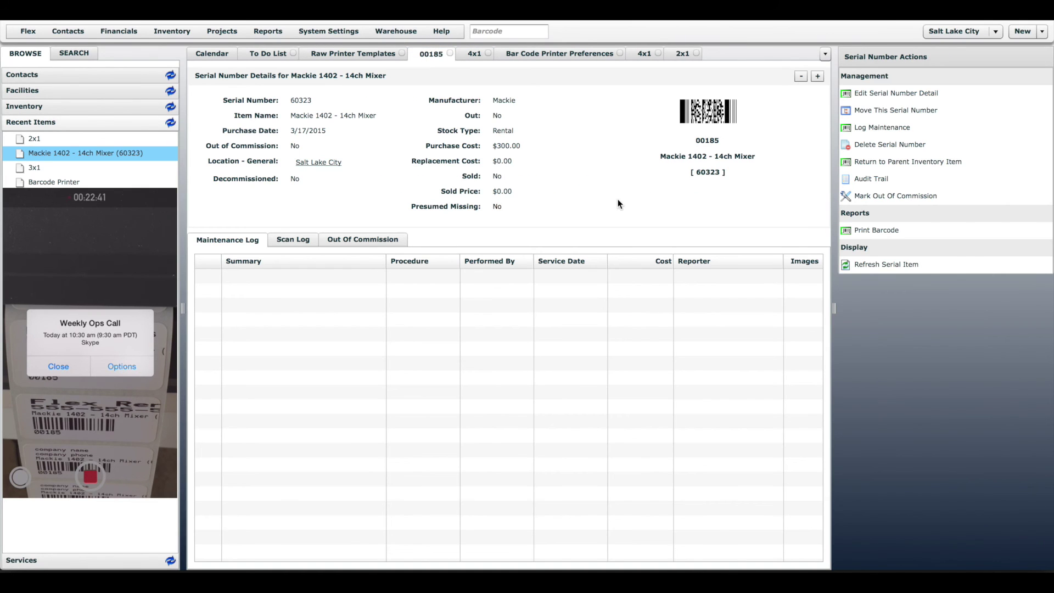
pyautogui.click(863, 232)
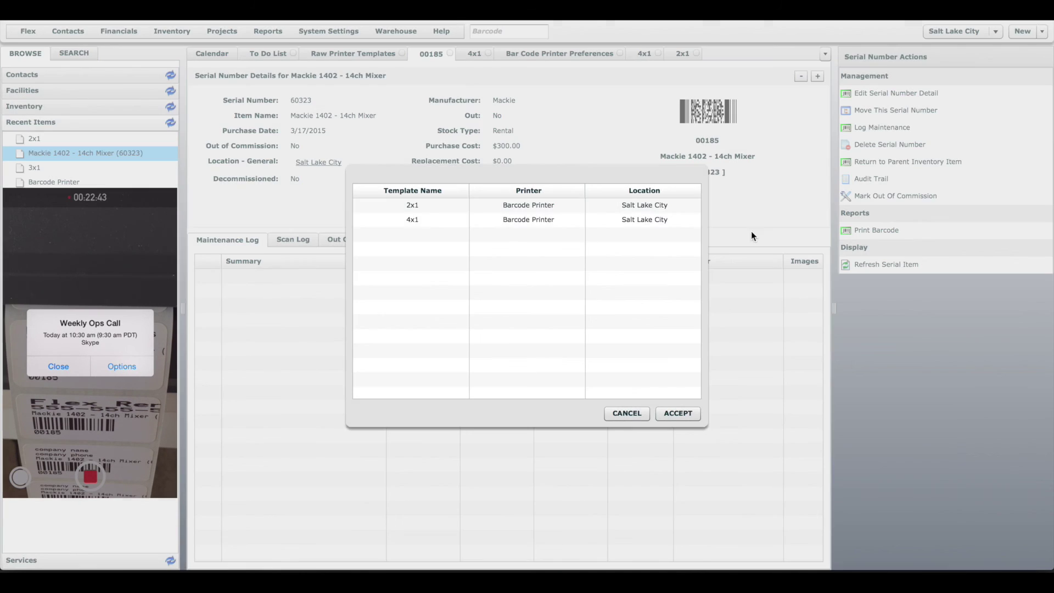
pyautogui.doubleClick(414, 206)
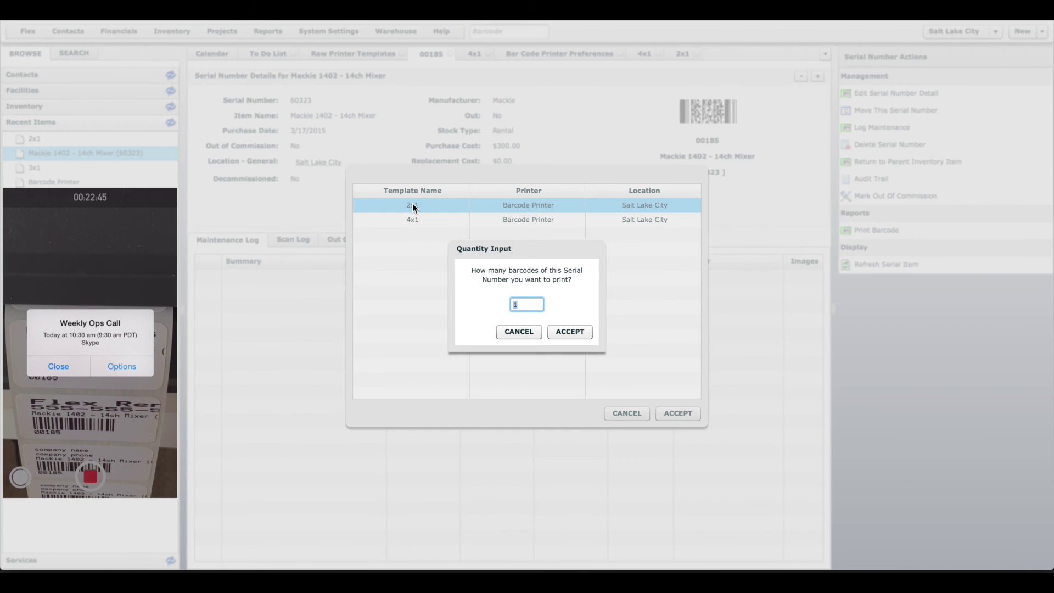
pyautogui.click(562, 330)
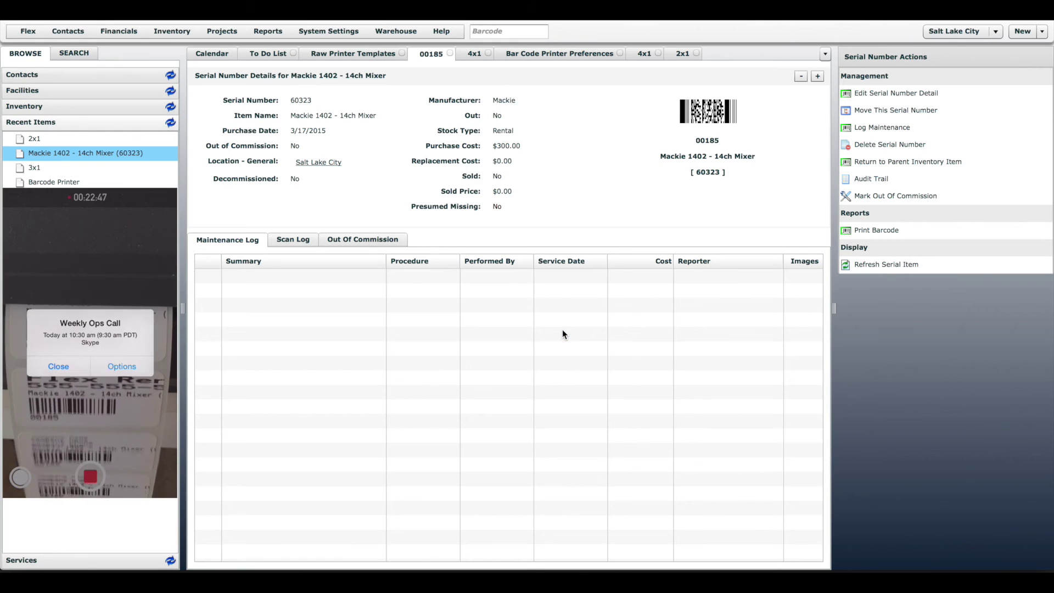
pyautogui.click(58, 367)
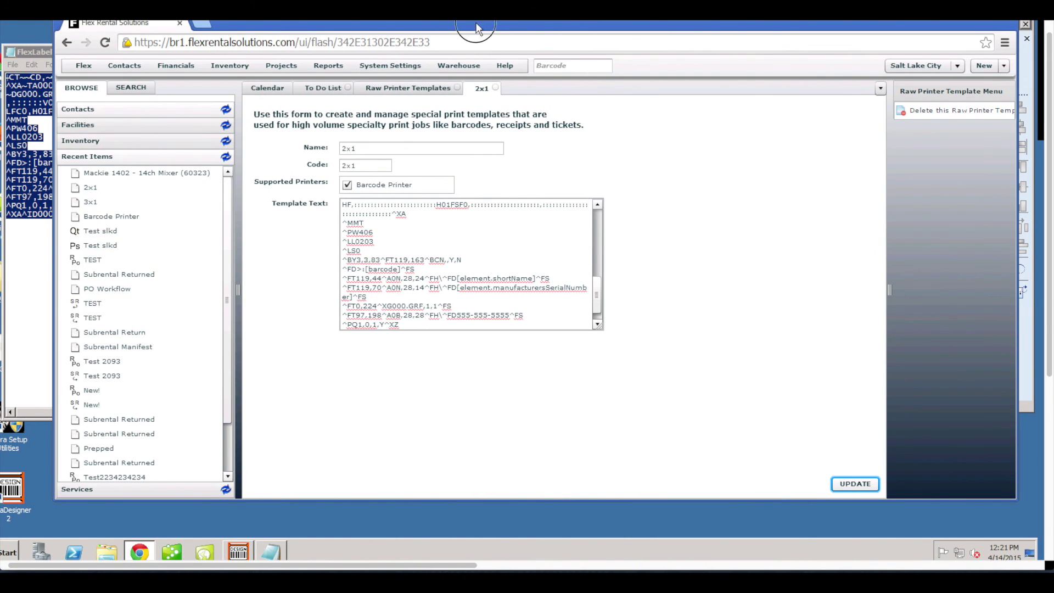
# Return to the label in ZebraDesigner and stretch the manufacturer's serial number text well past the label's right edge
pyautogui.moveTo(479, 25); pyautogui.dragTo(449, 82)
pyautogui.click(631, 34)
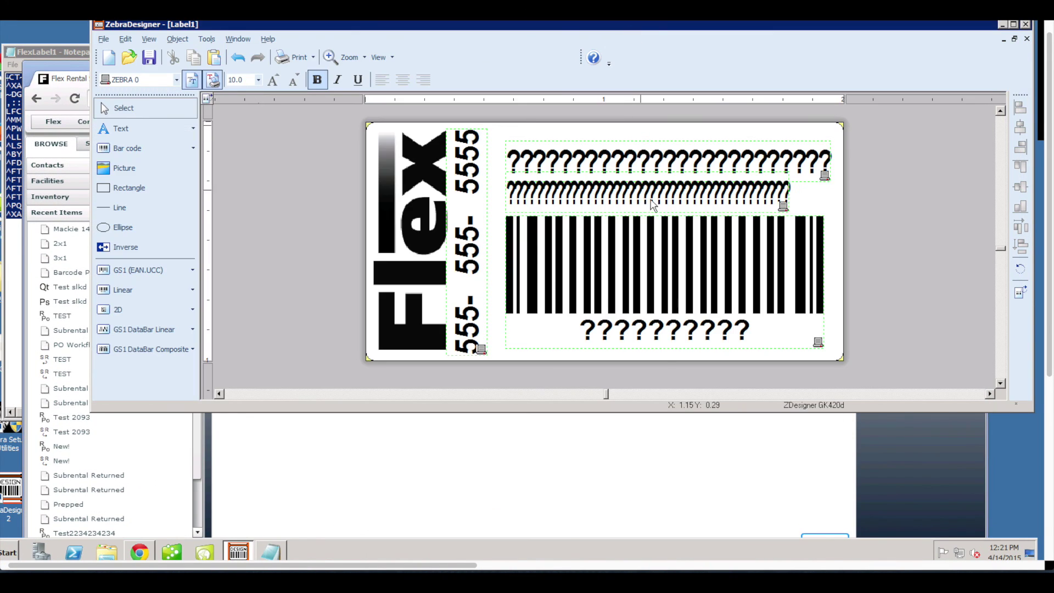
pyautogui.click(770, 201)
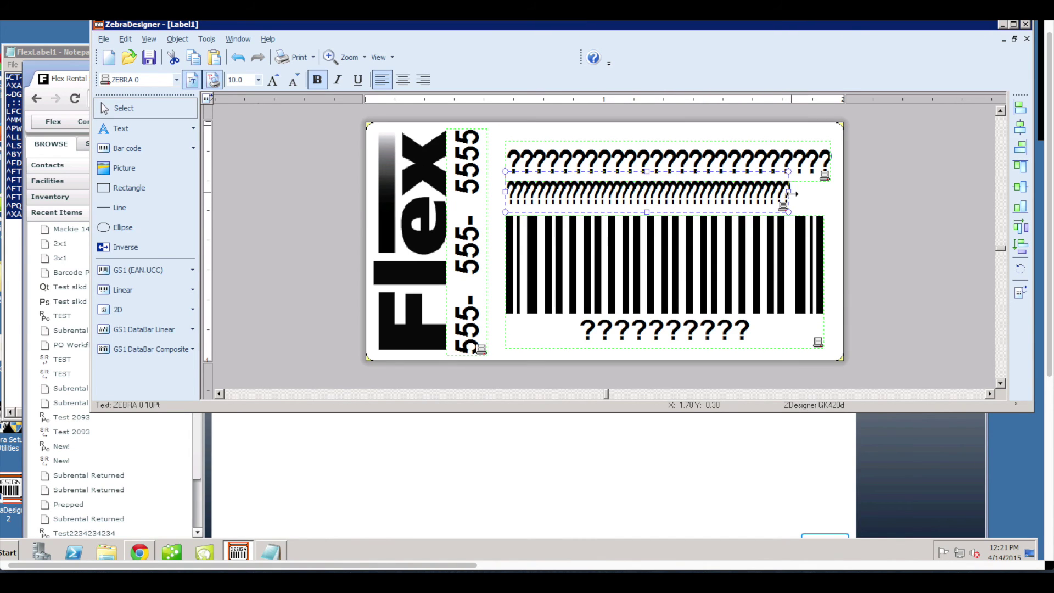
pyautogui.click(791, 194)
pyautogui.moveTo(792, 194); pyautogui.dragTo(977, 195)
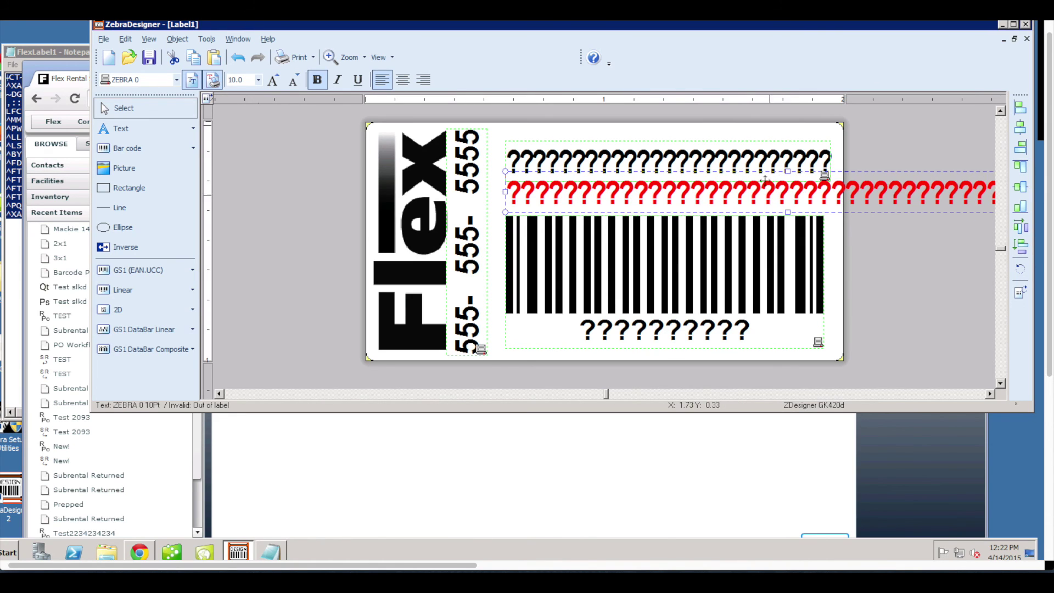
# Narrow the vertical phone number text beside the Flex logo to a 4 pt font size
pyautogui.click(775, 164)
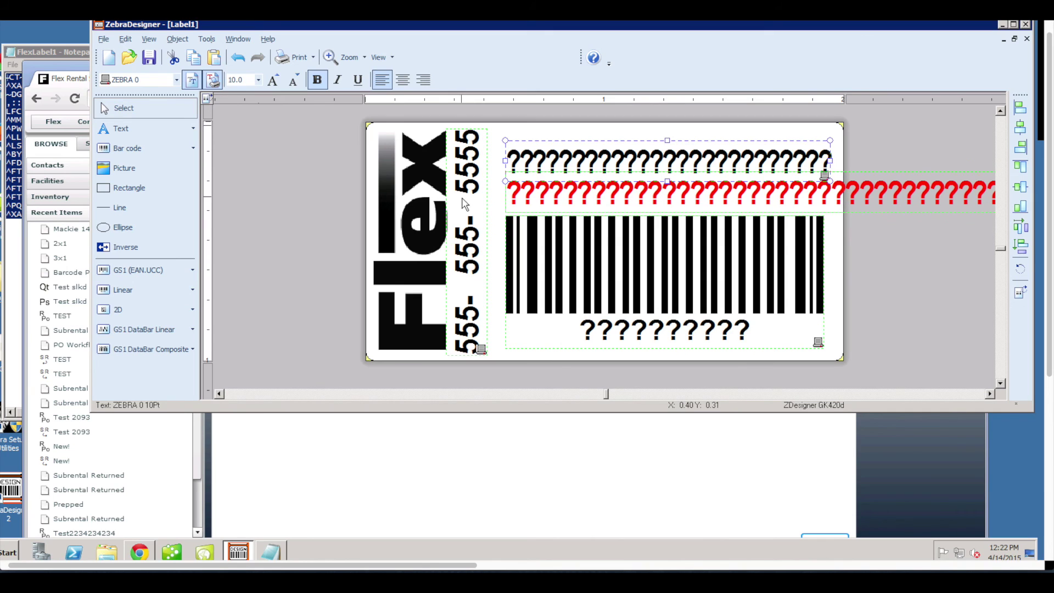
pyautogui.click(465, 207)
pyautogui.moveTo(487, 244); pyautogui.dragTo(466, 250)
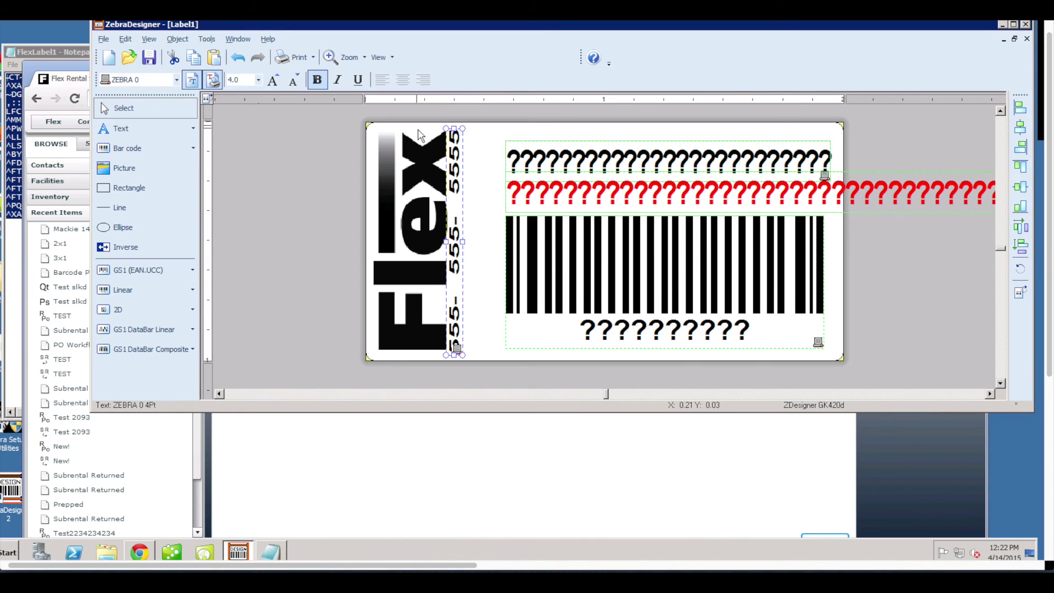
pyautogui.click(481, 230)
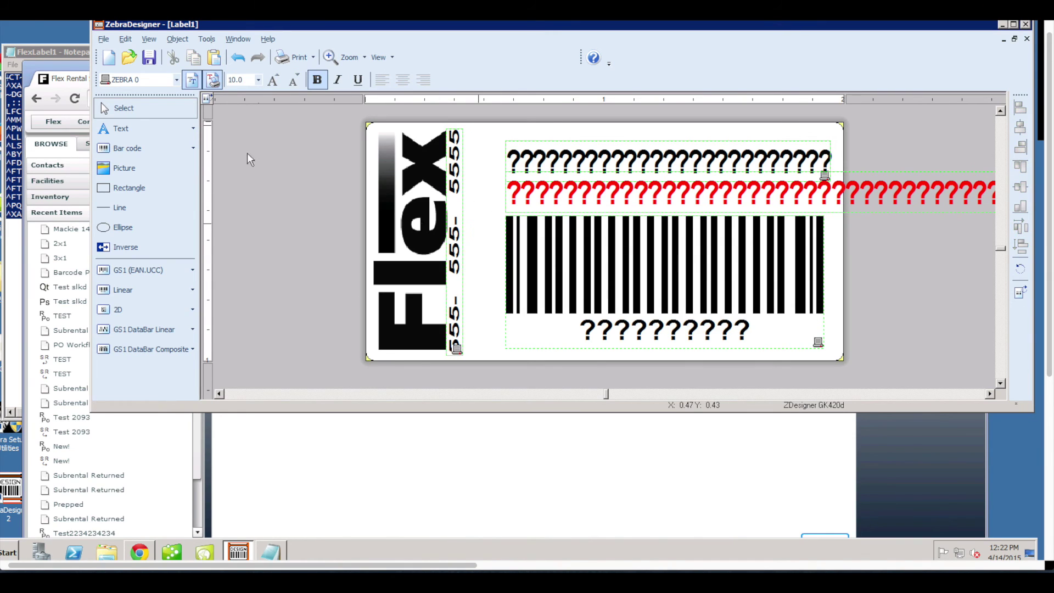
# Print the modified label to a file named FlexLabel2 on the Desktop and open that file in Notepad
pyautogui.click(103, 39)
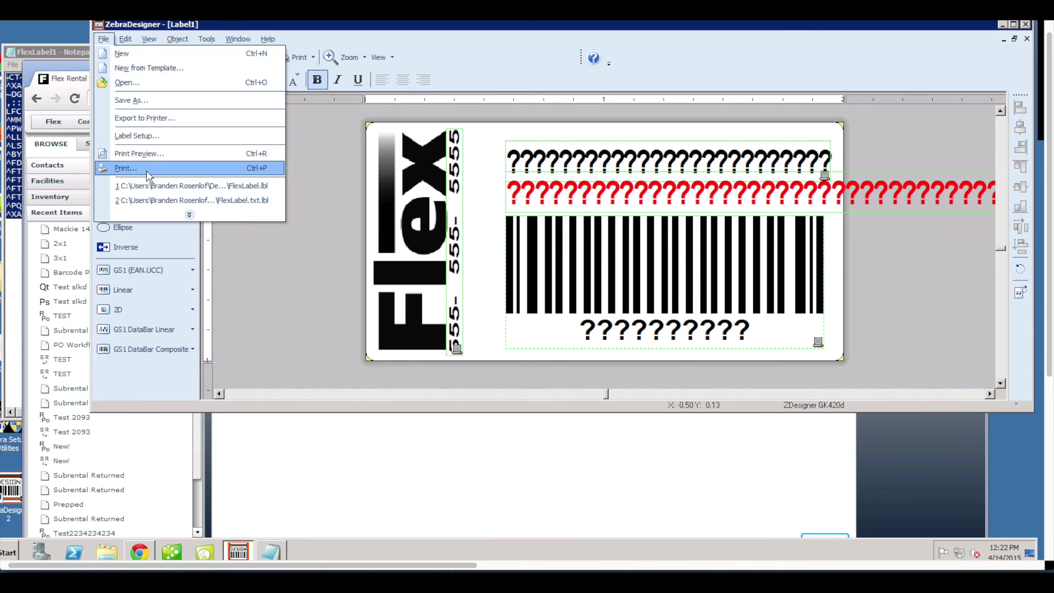
pyautogui.click(126, 168)
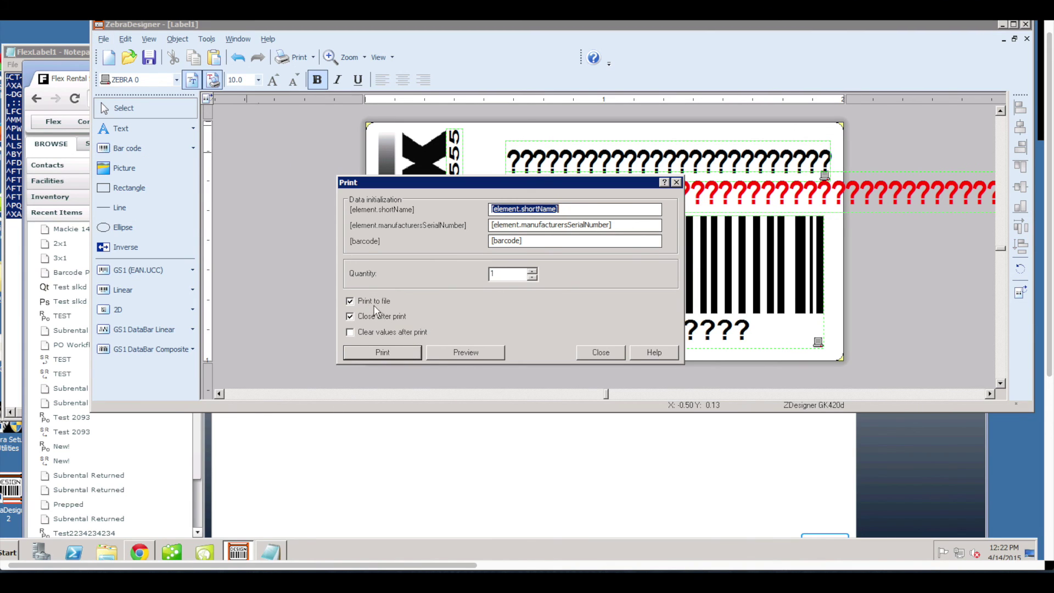
pyautogui.click(582, 212)
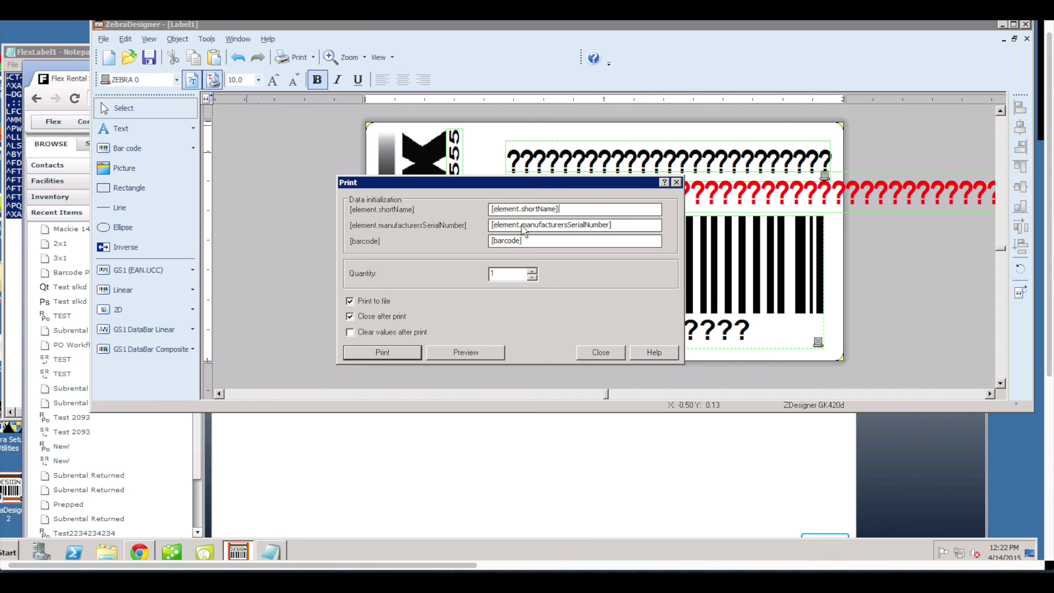
pyautogui.click(379, 356)
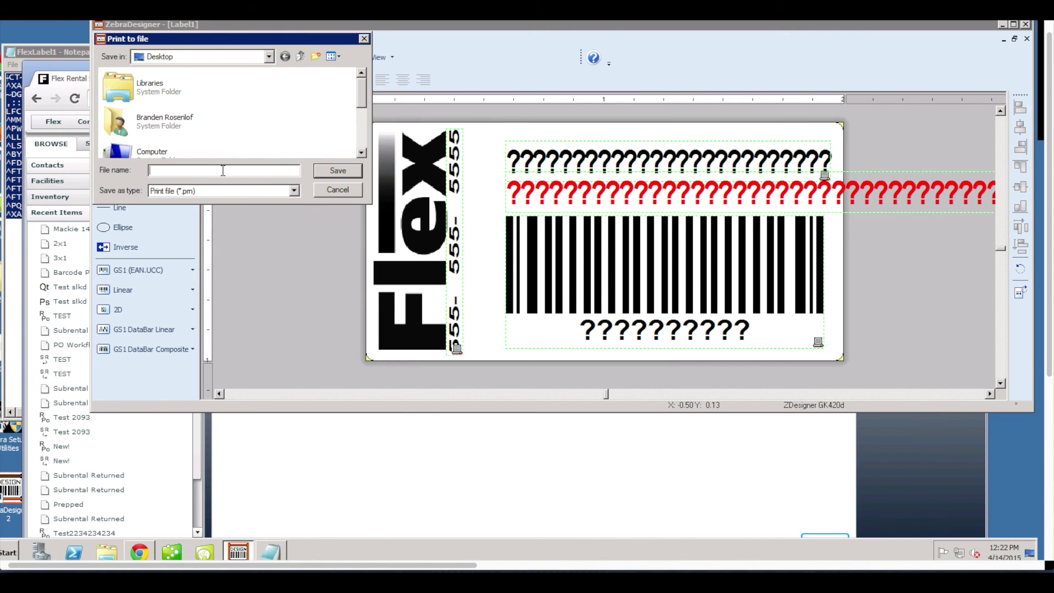
pyautogui.write('FlexLabel')
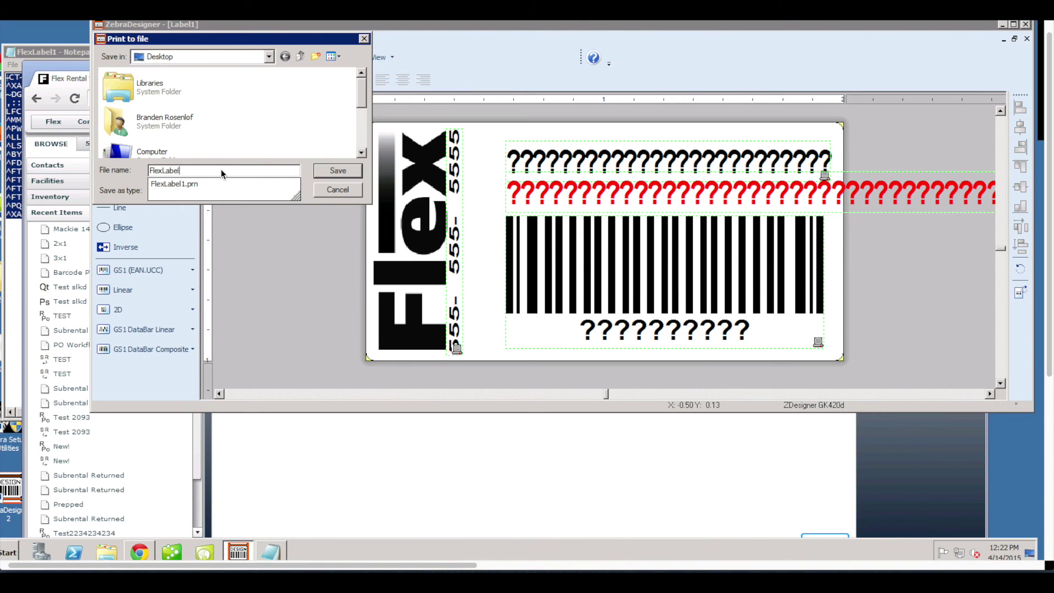
pyautogui.write('2')
pyautogui.click(330, 170)
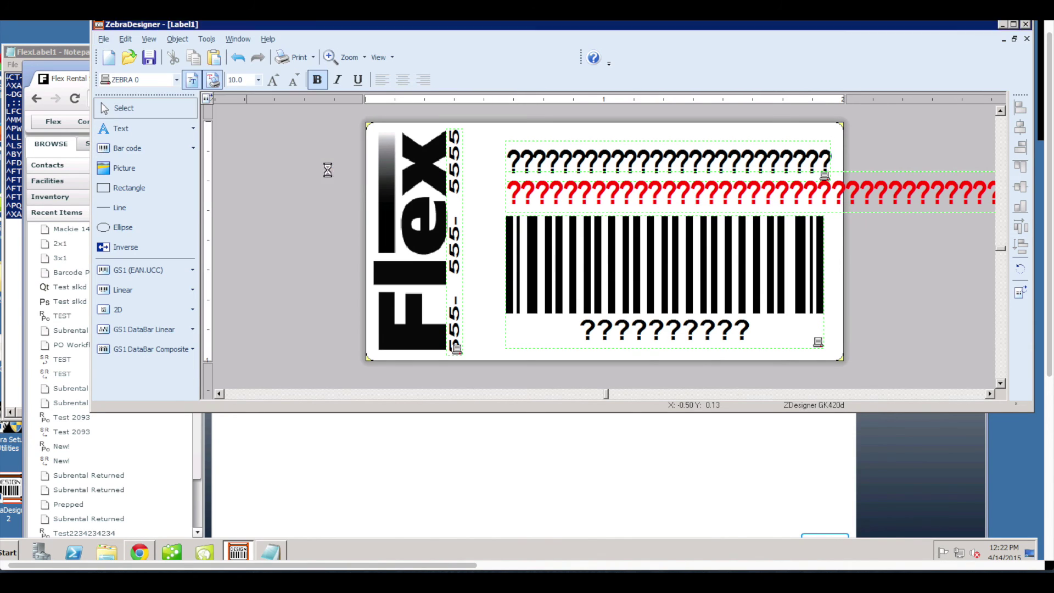
pyautogui.click(70, 52)
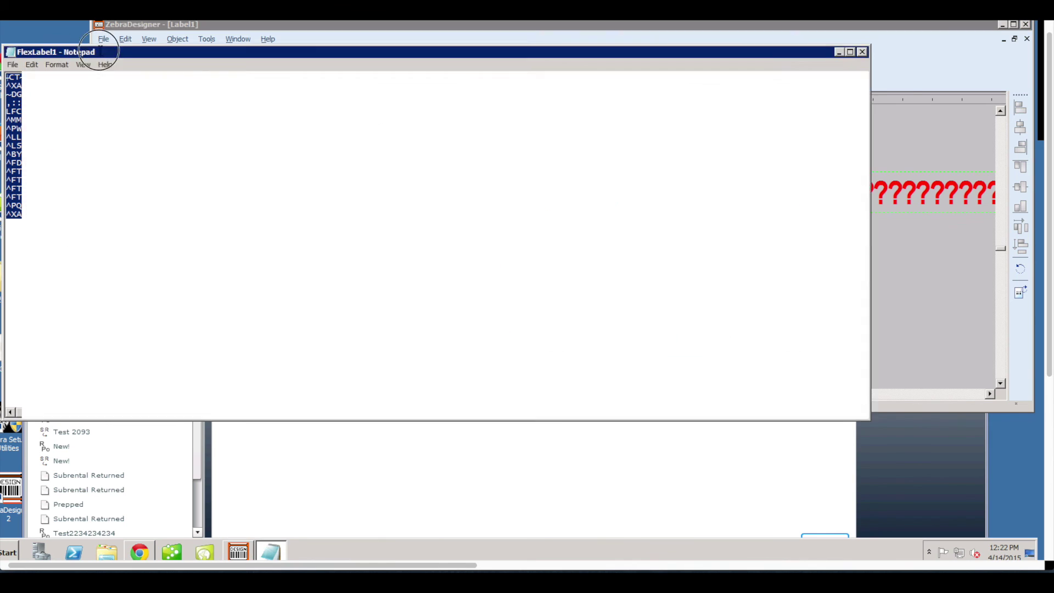
pyautogui.doubleClick(62, 58)
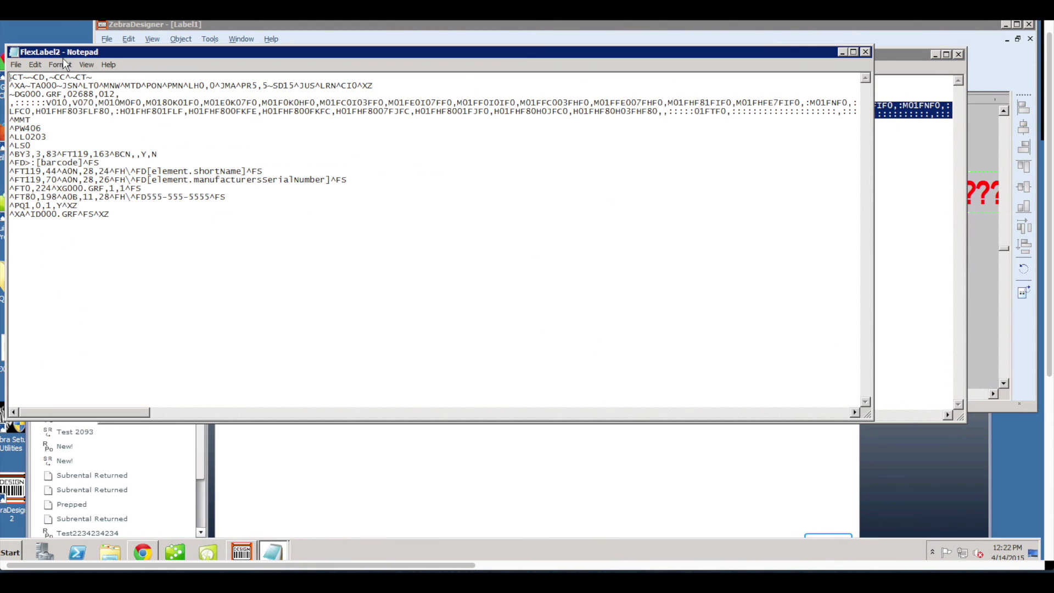
pyautogui.moveTo(139, 228); pyautogui.dragTo(3, 52)
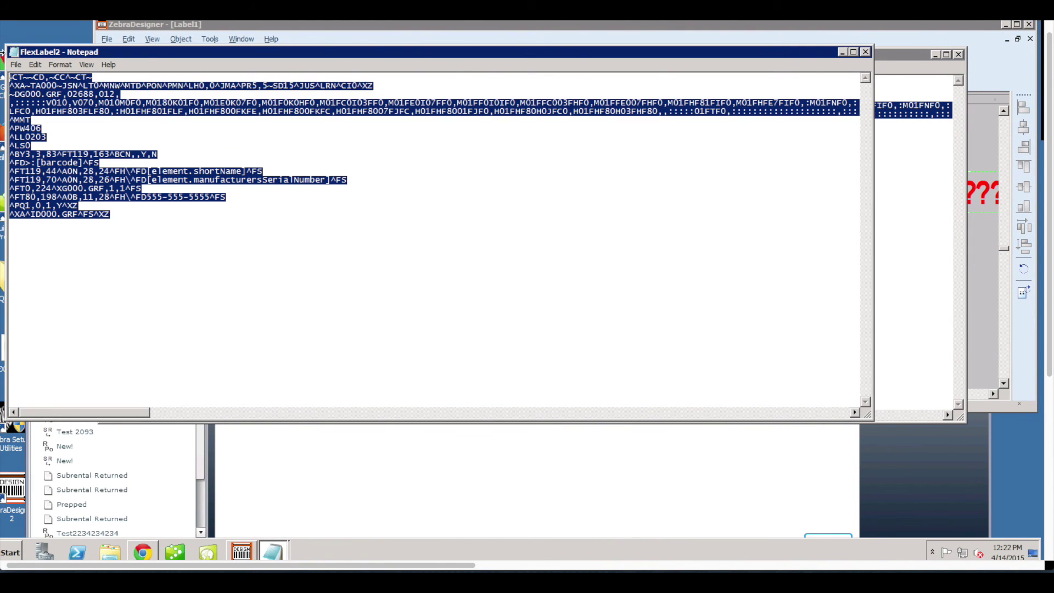
pyautogui.rightClick(81, 96)
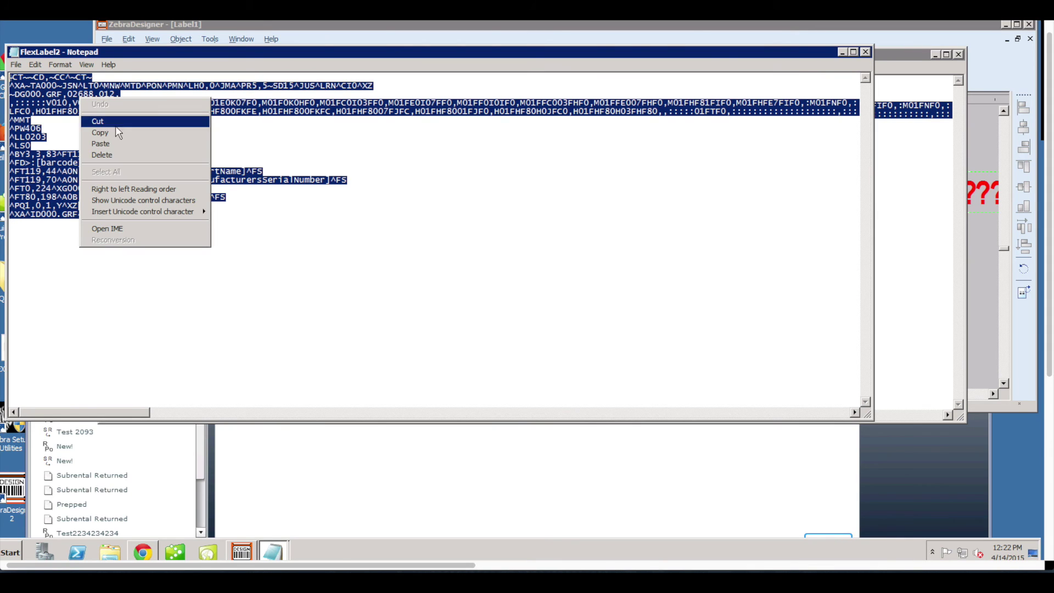
pyautogui.click(110, 141)
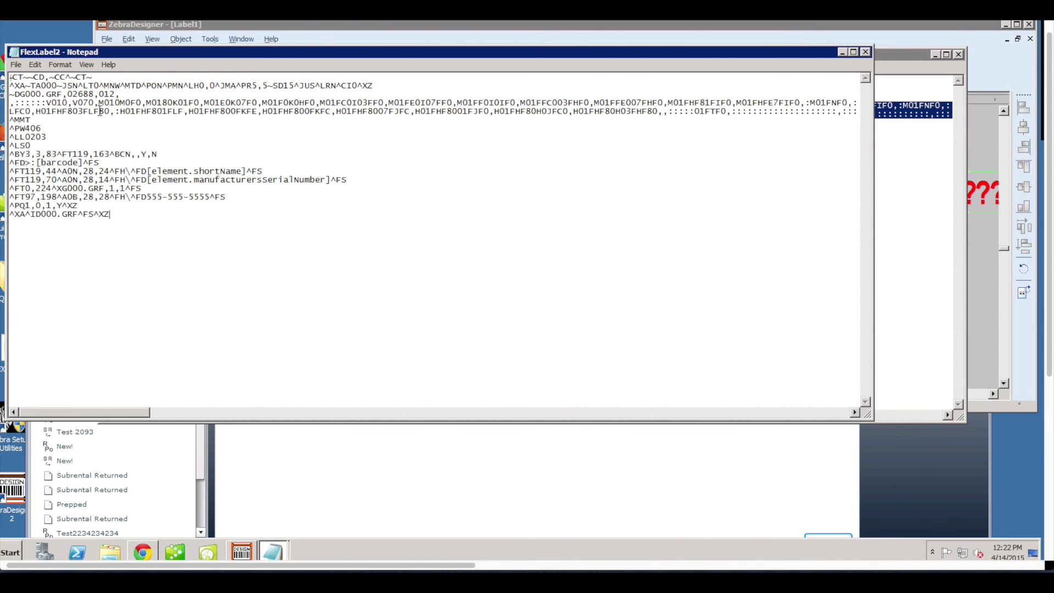
pyautogui.click(35, 64)
pyautogui.click(47, 82)
# Copy the entire label code from the FlexLabel2 file
pyautogui.moveTo(148, 235); pyautogui.dragTo(10, 76)
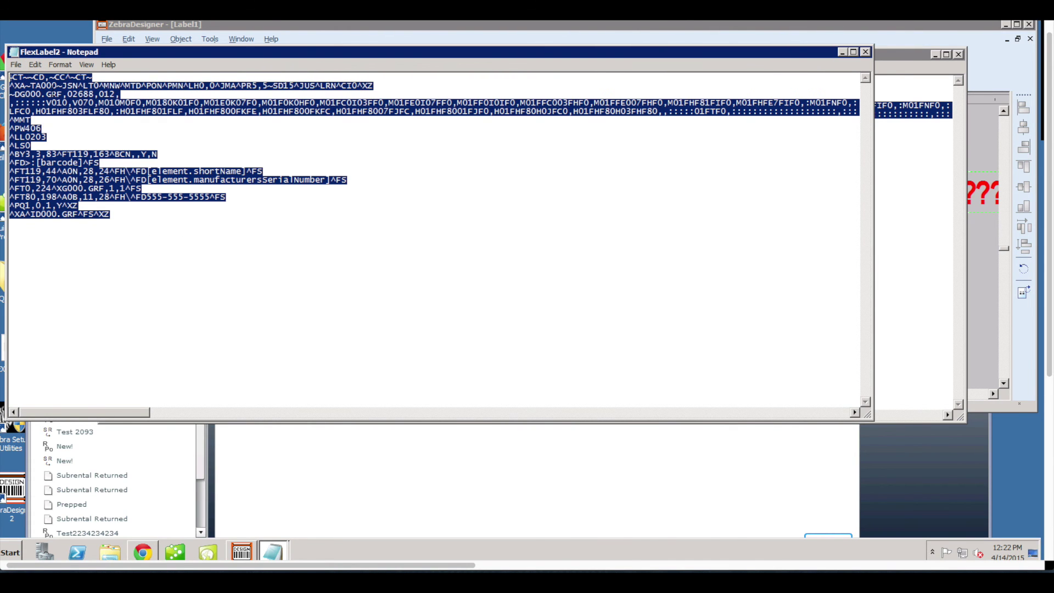
pyautogui.rightClick(53, 90)
pyautogui.click(77, 125)
# Switch to the 2x1 raw printer template in Flex and clear all of its existing template text
pyautogui.click(398, 451)
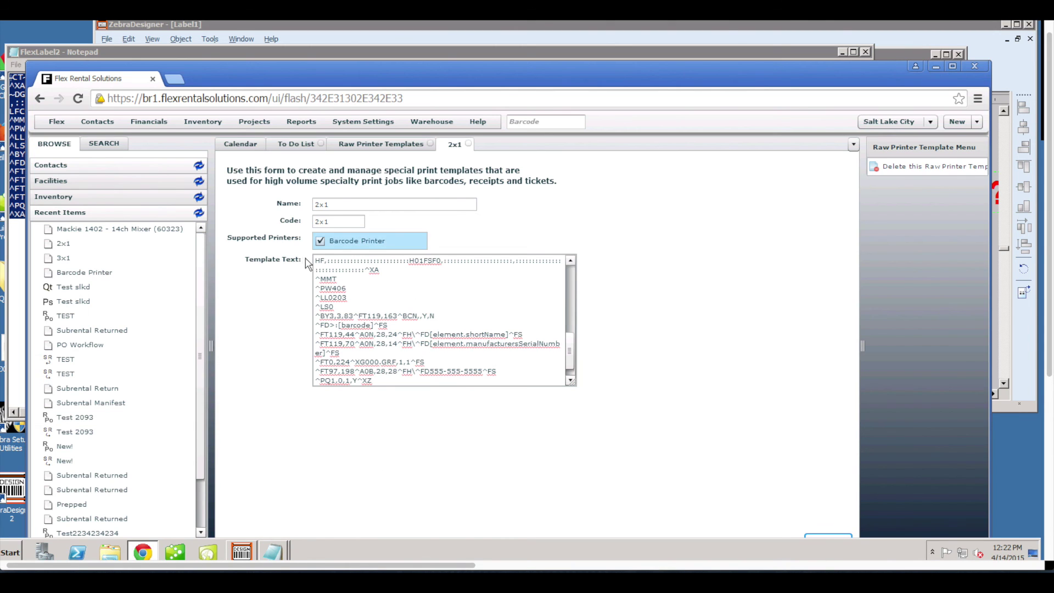
pyautogui.moveTo(316, 261); pyautogui.dragTo(504, 415)
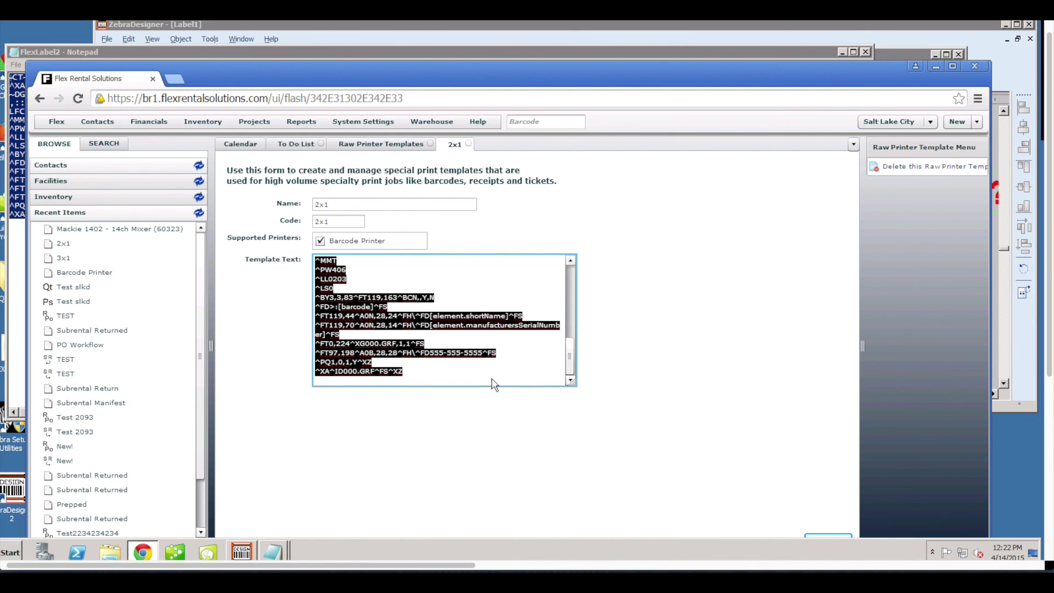
pyautogui.hotkey('ctrl', 'v')
pyautogui.moveTo(446, 363); pyautogui.dragTo(301, 219)
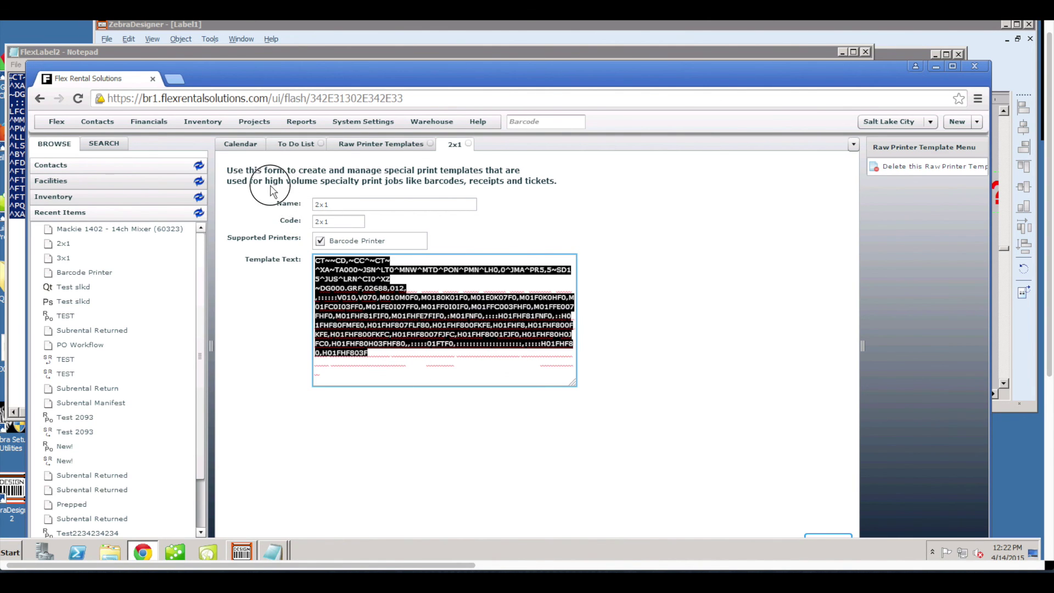
pyautogui.hotkey('ctrl', 'a')
pyautogui.press('Delete')
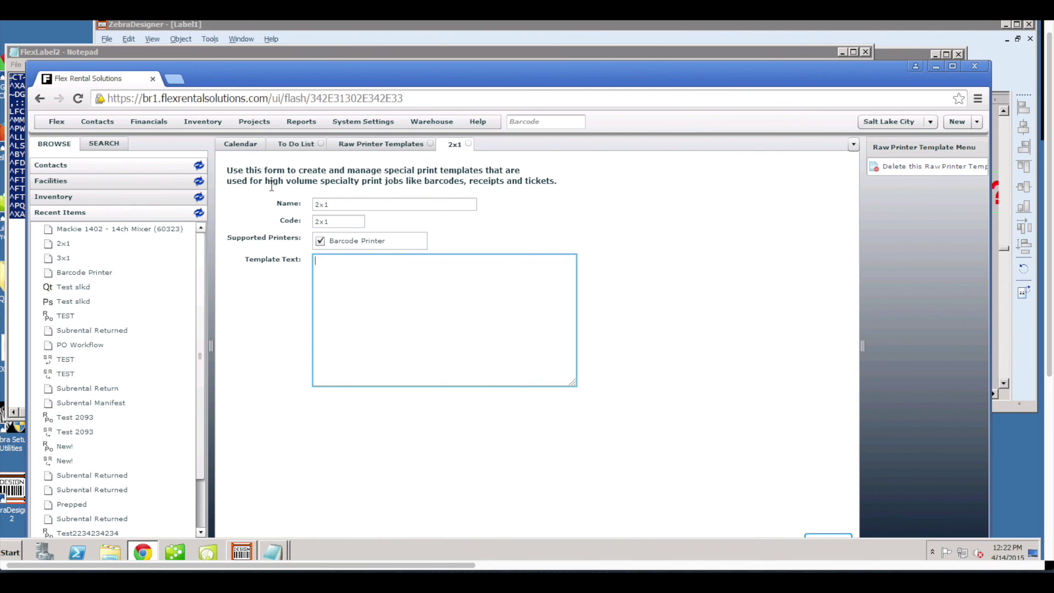
# Paste the copied FlexLabel2 code into the 2x1 template text and update the template
pyautogui.rightClick(330, 270)
pyautogui.click(363, 327)
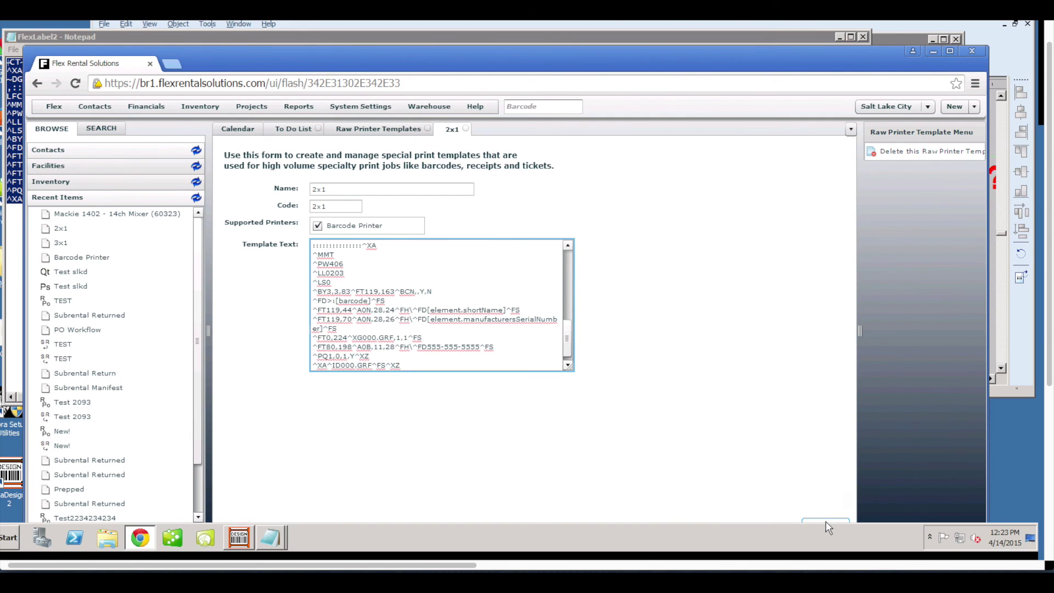
pyautogui.click(826, 520)
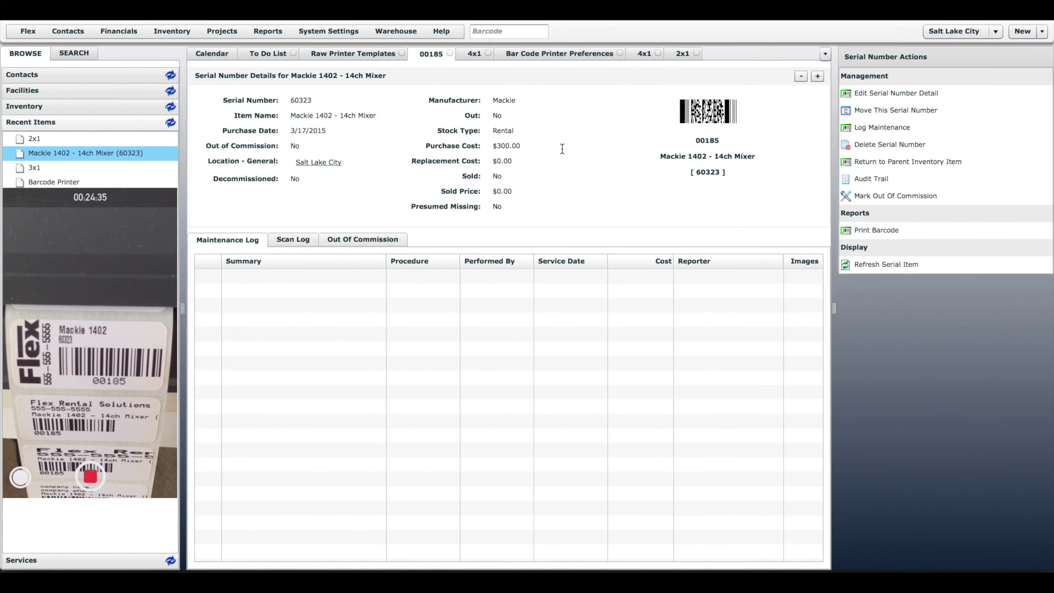
# Print a barcode for the Mackie 1402 mixer's serial number record using the 2x1 template
pyautogui.click(873, 230)
pyautogui.doubleClick(437, 208)
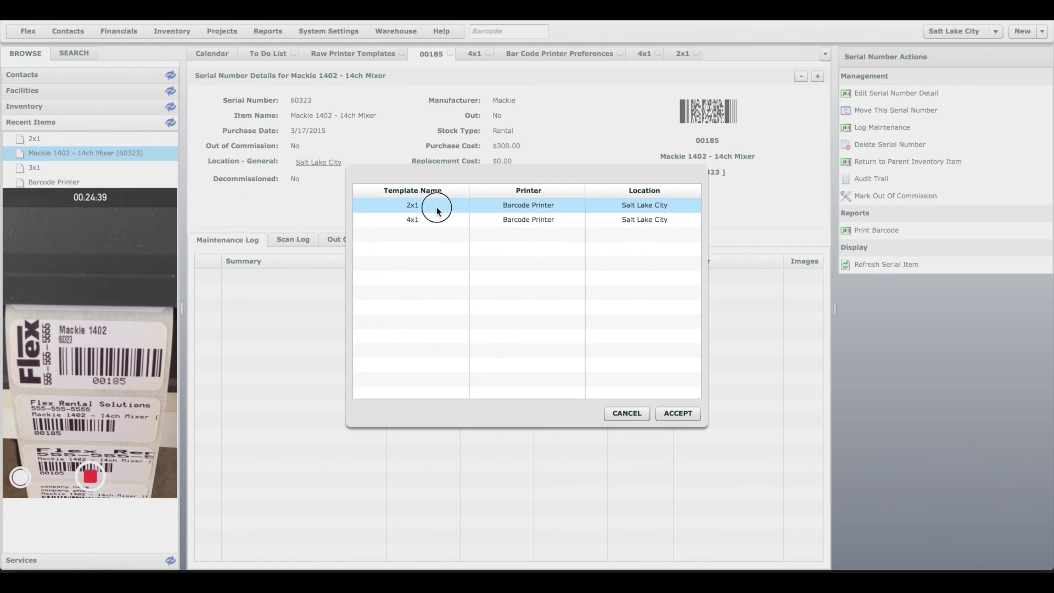
pyautogui.click(566, 332)
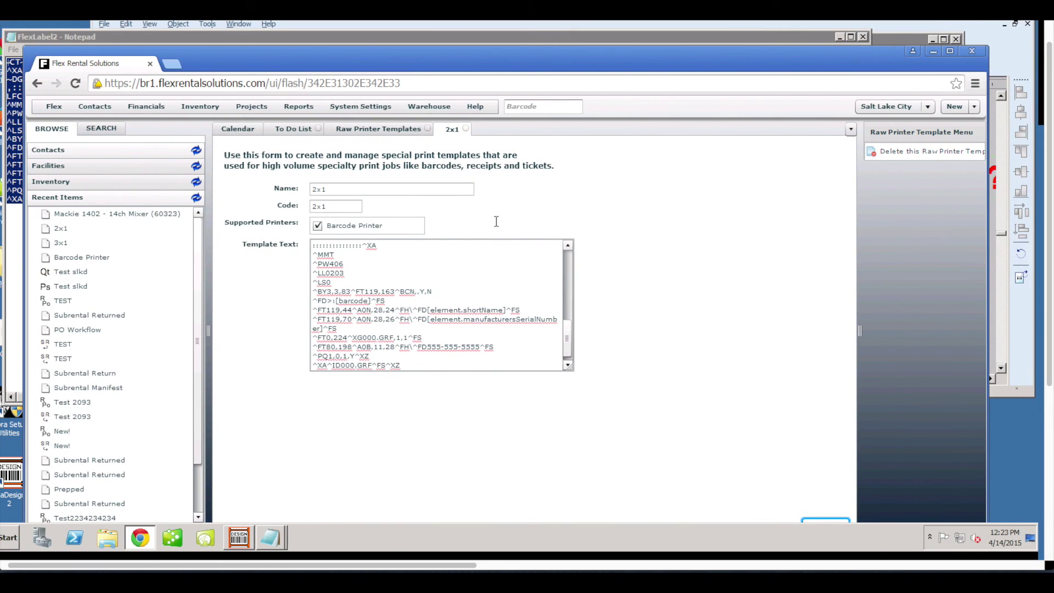
# Switch to ZebraDesigner, review the label's print options without printing, and select the manufacturer's serial number text
pyautogui.click(398, 23)
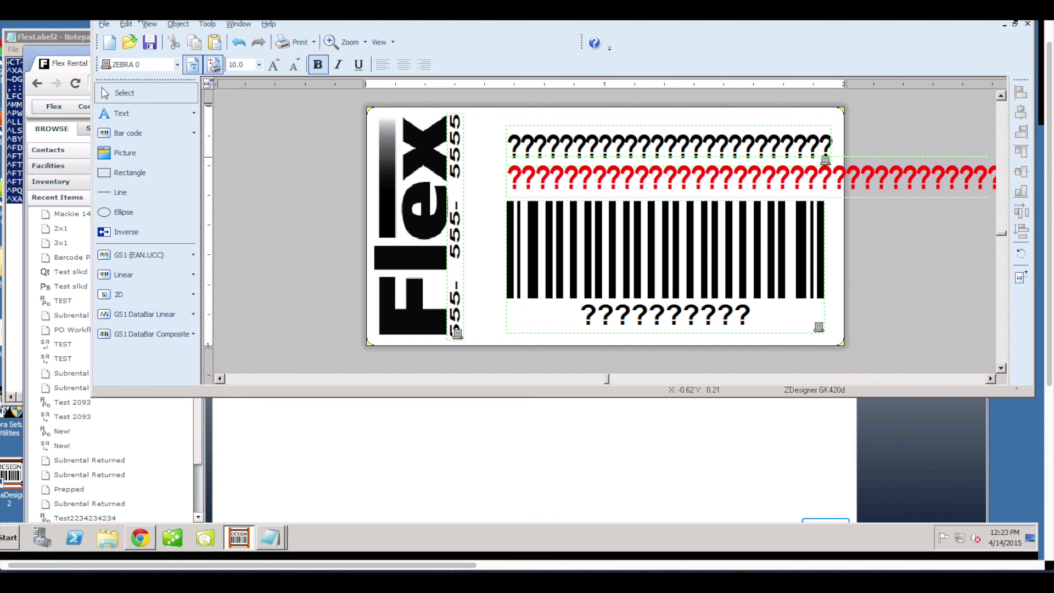
pyautogui.moveTo(138, 14); pyautogui.dragTo(135, 36)
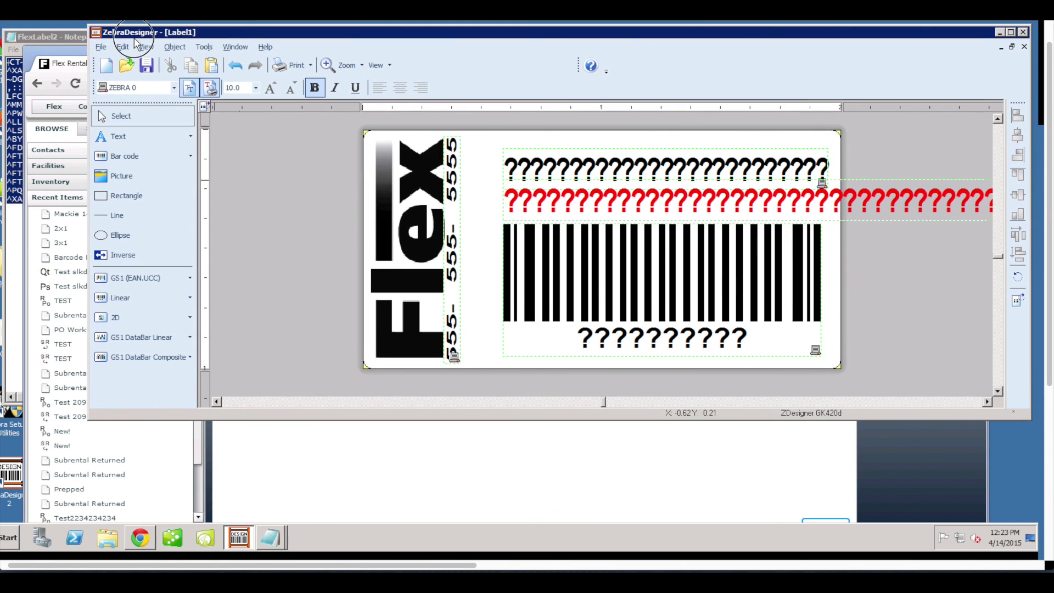
pyautogui.click(101, 47)
pyautogui.click(144, 176)
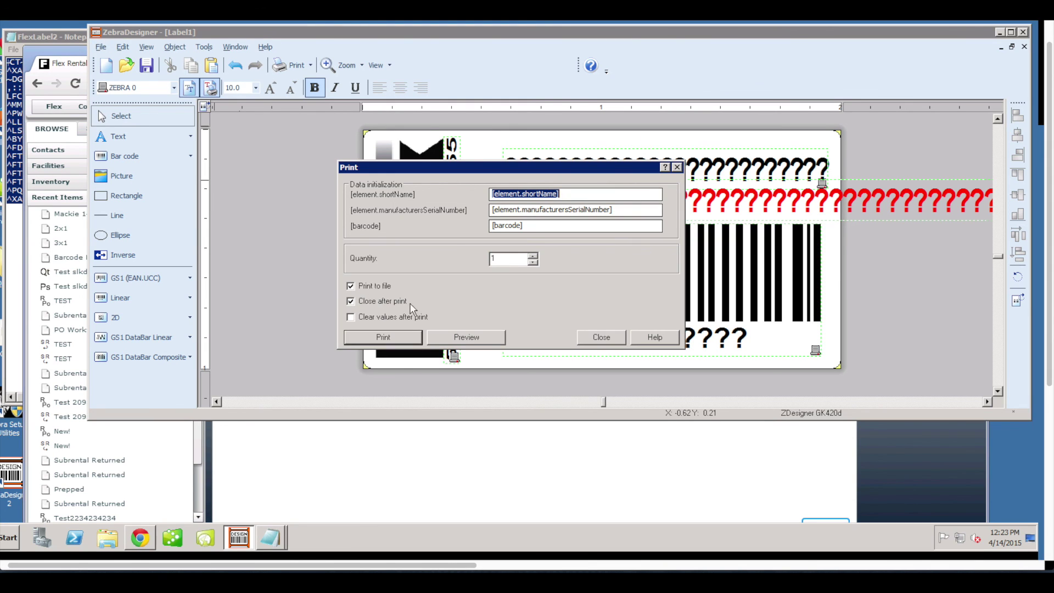
pyautogui.click(604, 339)
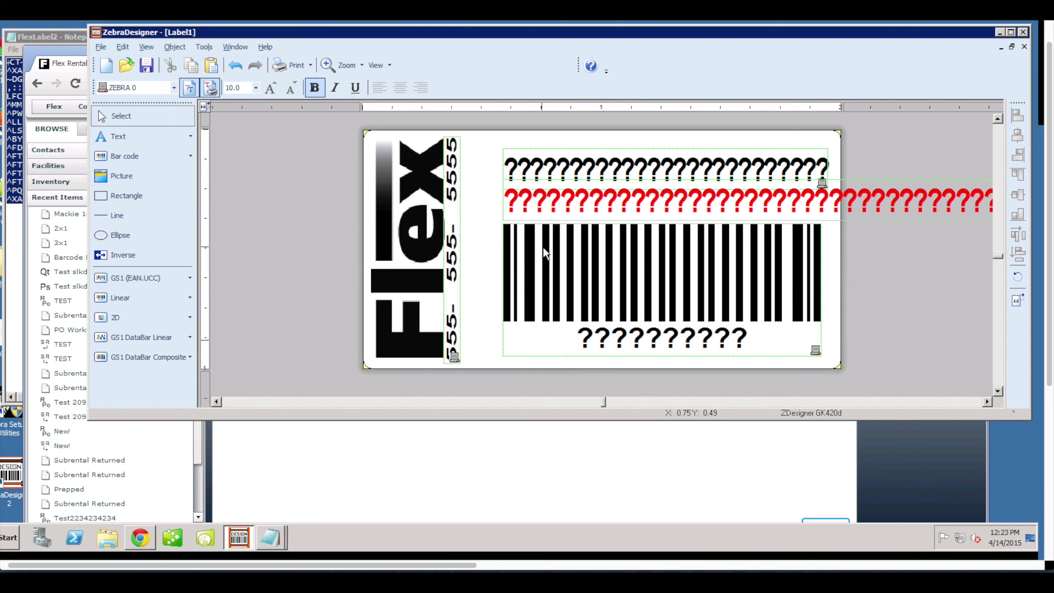
pyautogui.click(740, 213)
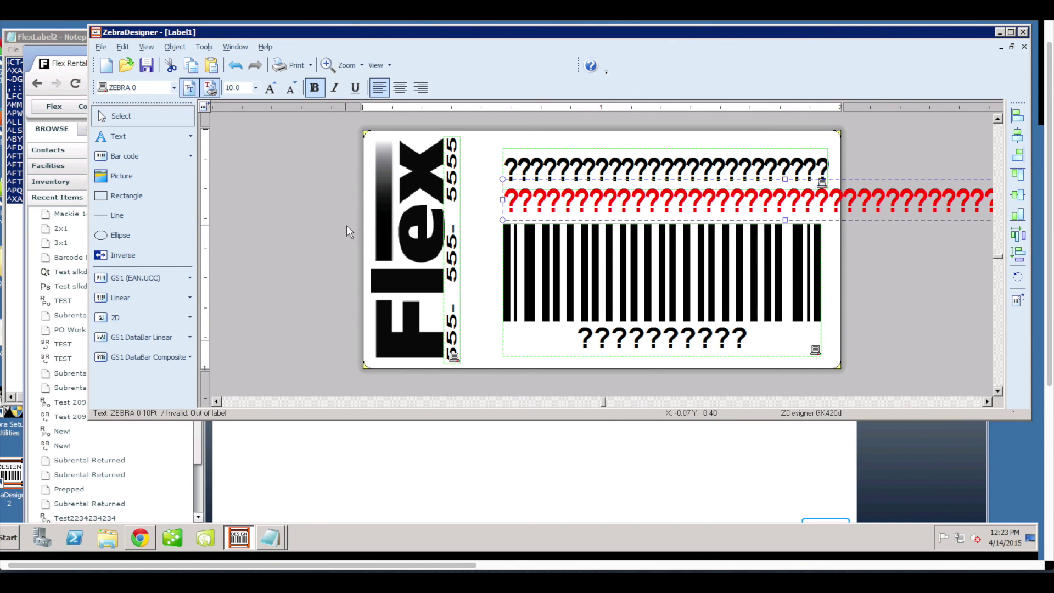
# Return to the 2x1 raw printer template in Flex and highlight the element.manufacturersSerialNumber variable in its template text
pyautogui.hotkey('ctrl', 'Right')
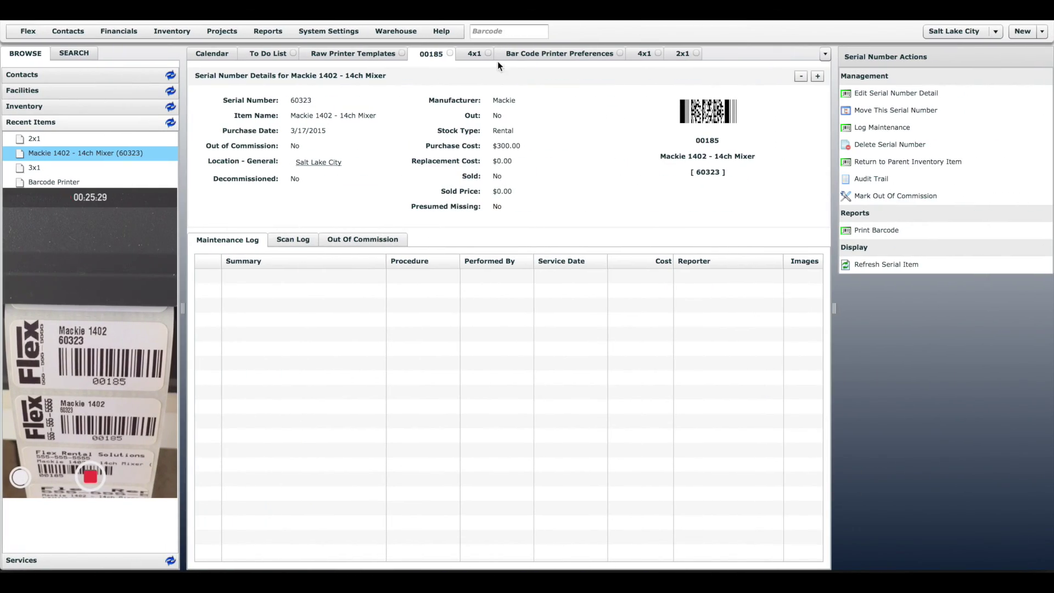
pyautogui.click(681, 55)
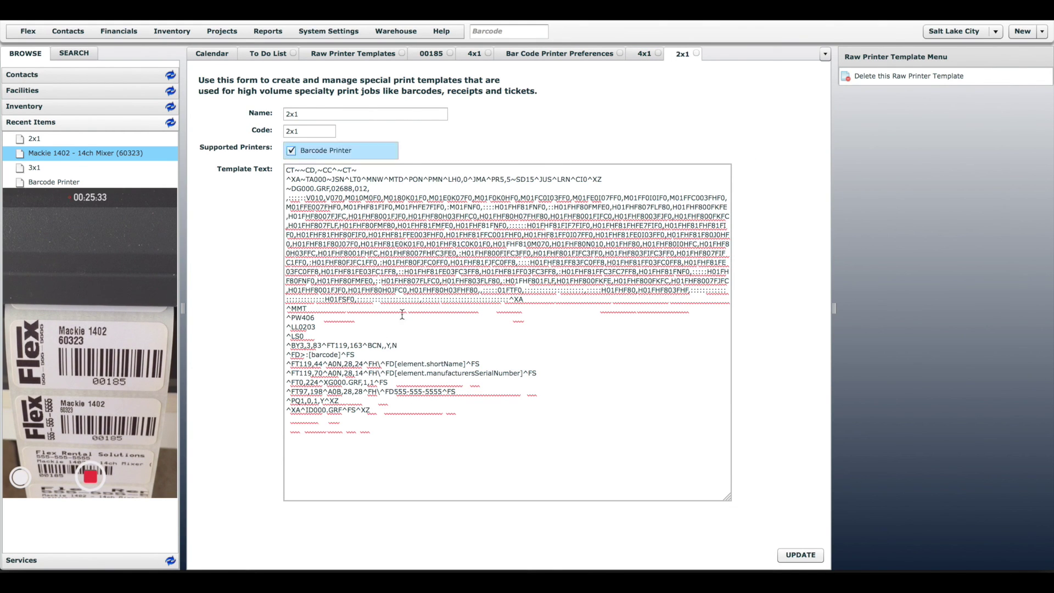
pyautogui.click(447, 378)
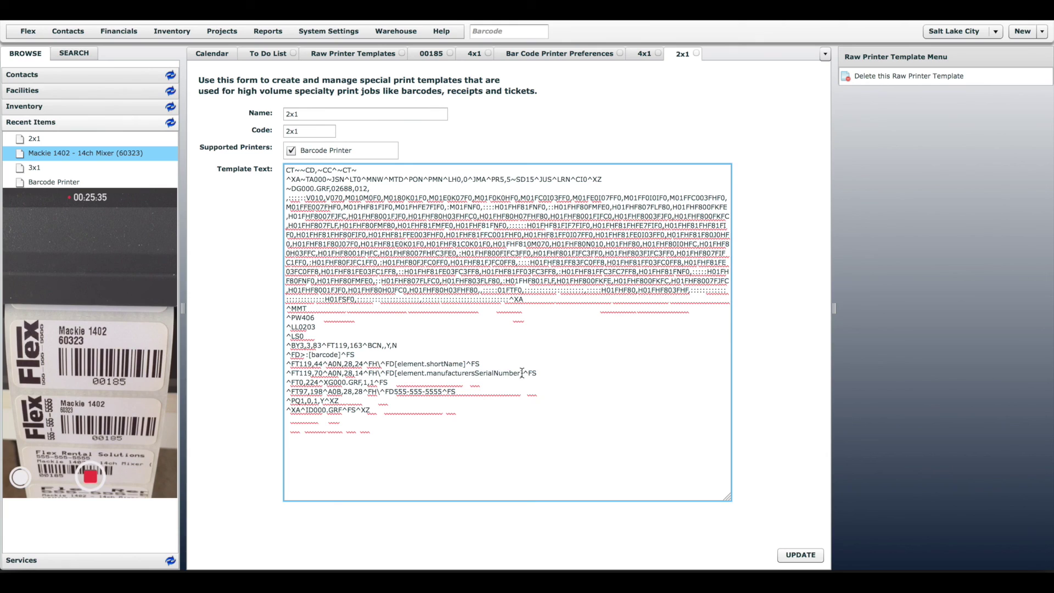
pyautogui.moveTo(521, 373); pyautogui.dragTo(399, 376)
pyautogui.click(396, 377)
pyautogui.click(664, 115)
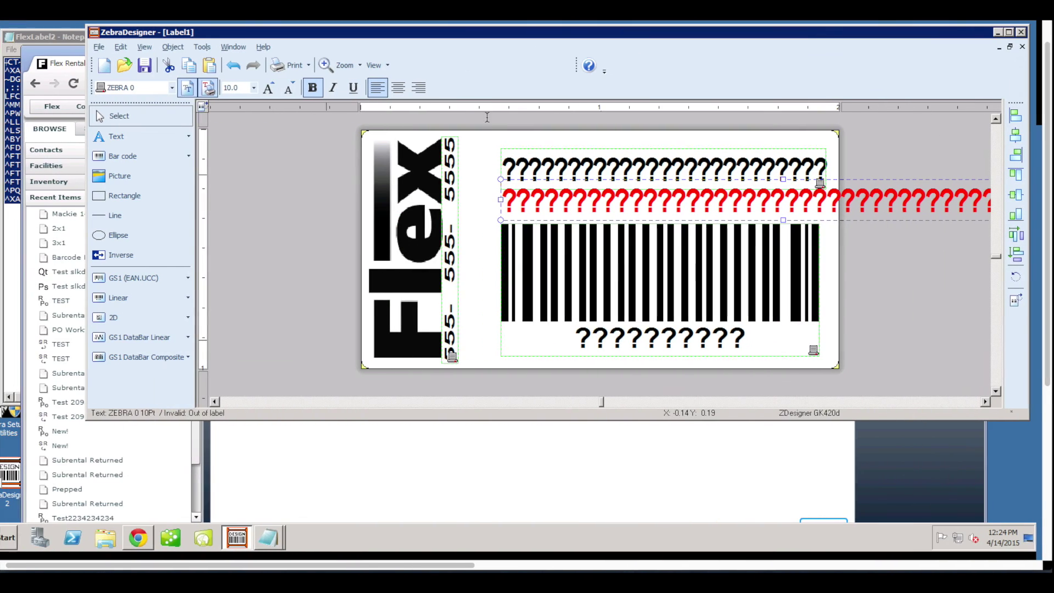
# Review the open Flex records and template pages, ending on the 4x1 raw printer template's text
pyautogui.scroll(-1, 487, 117)
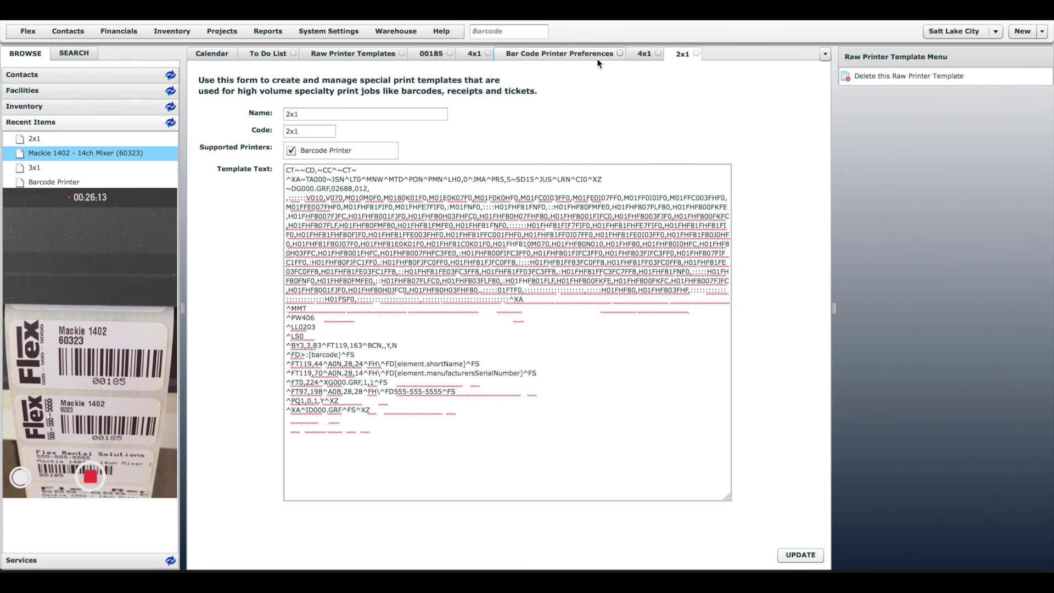
pyautogui.click(437, 57)
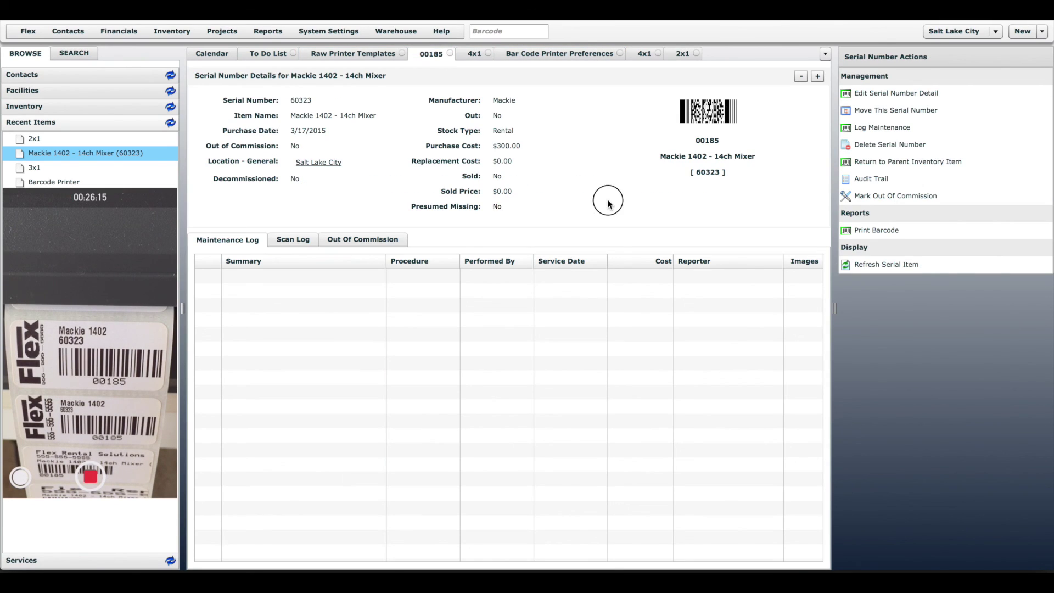
pyautogui.click(683, 54)
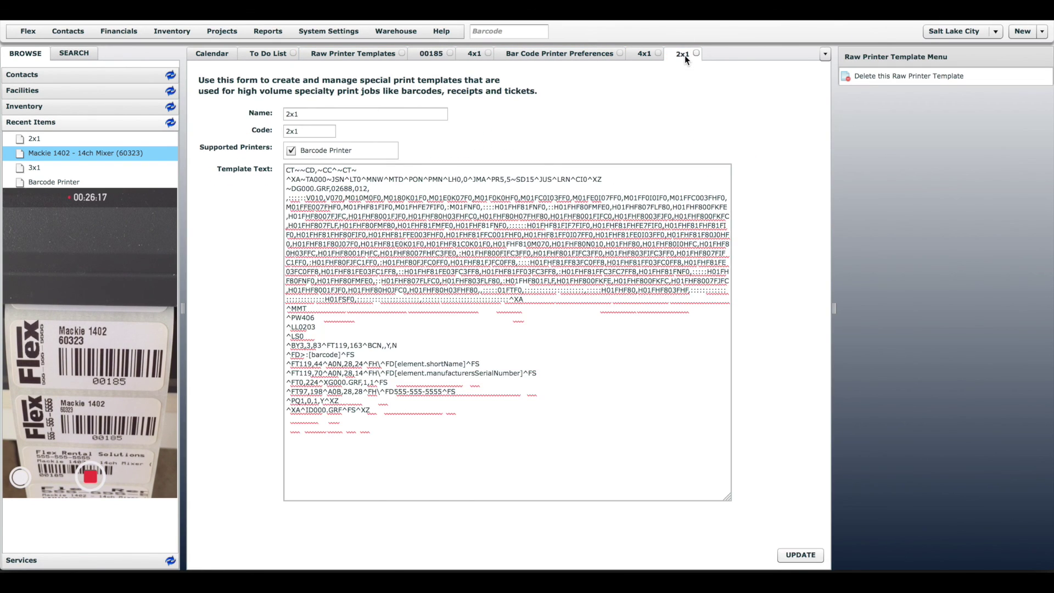
pyautogui.click(641, 54)
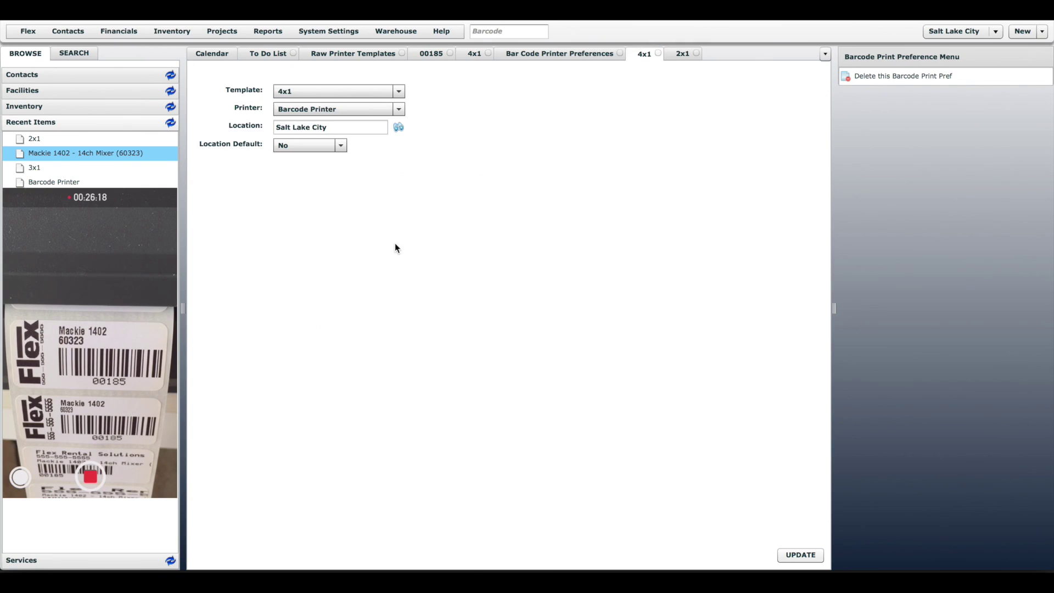
pyautogui.click(471, 53)
pyautogui.click(365, 261)
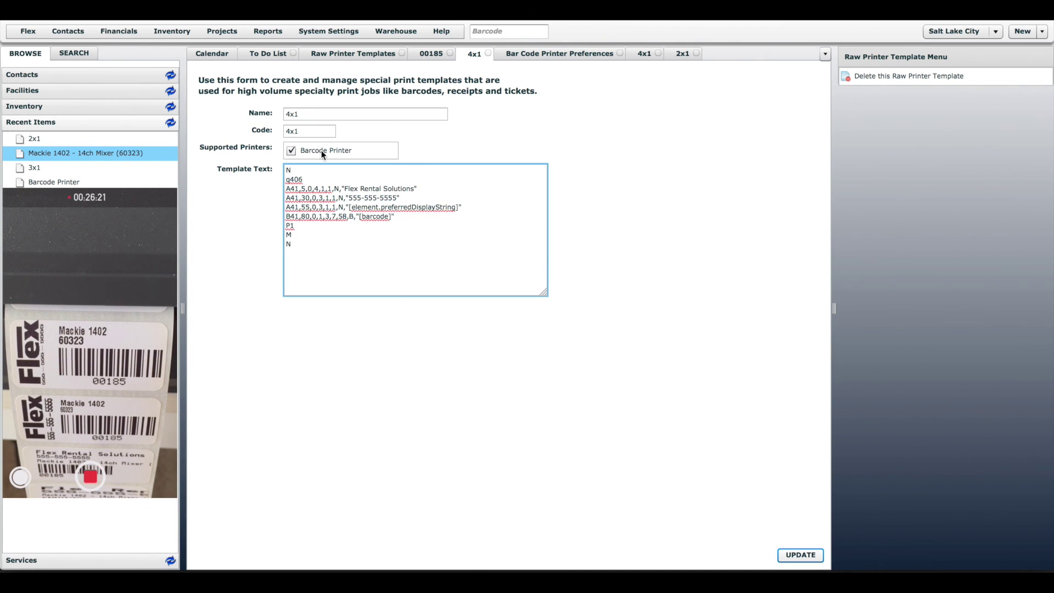